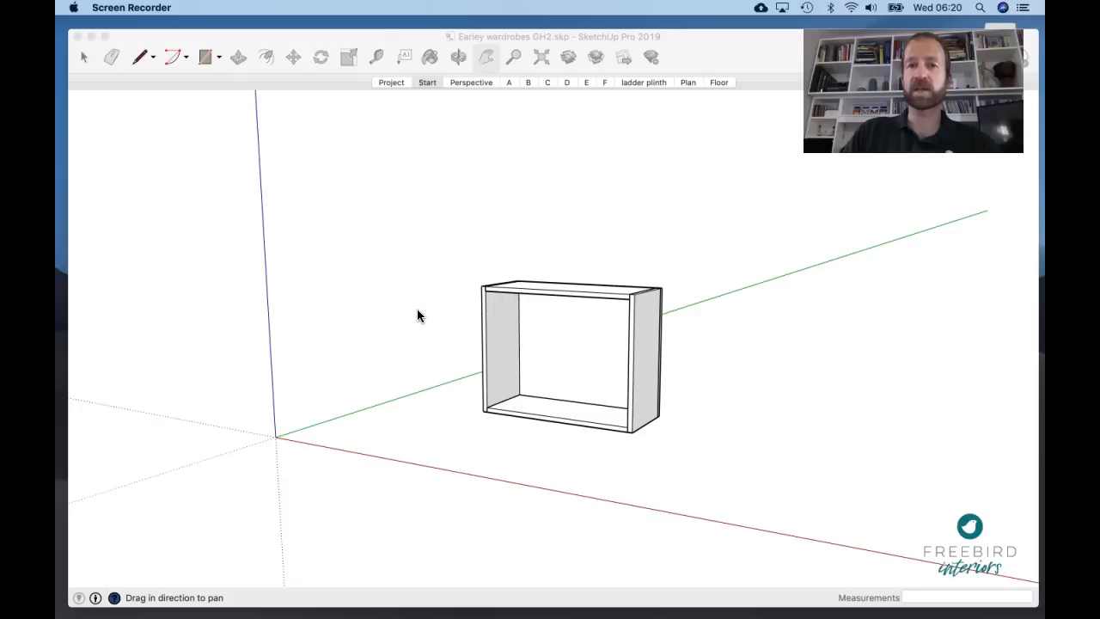
- Examine the small open cabinet and the fitted wardrobe's interior with its shelves, hanging rails and drawers
middle_drag(557, 289, 574, 315)
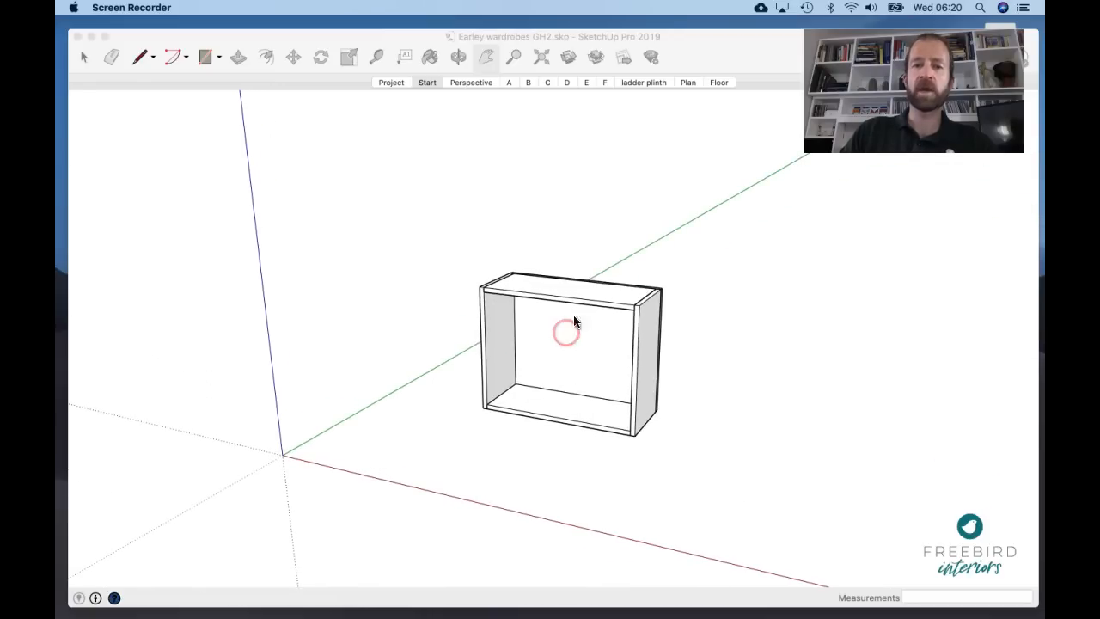
scroll(610, 315, up, 1)
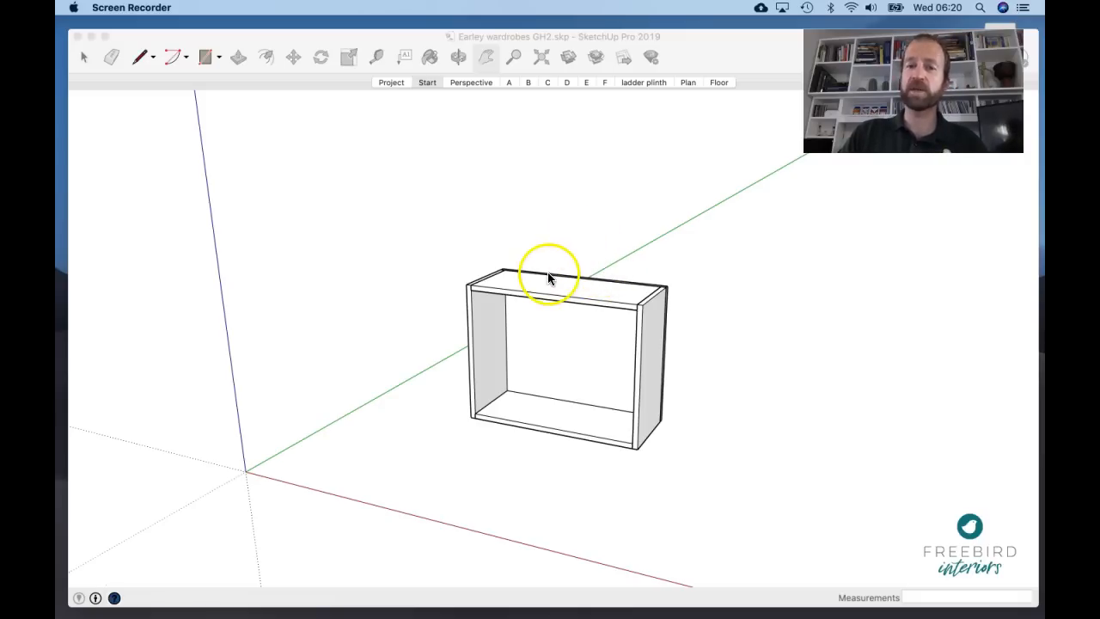
scroll(547, 275, down, 8)
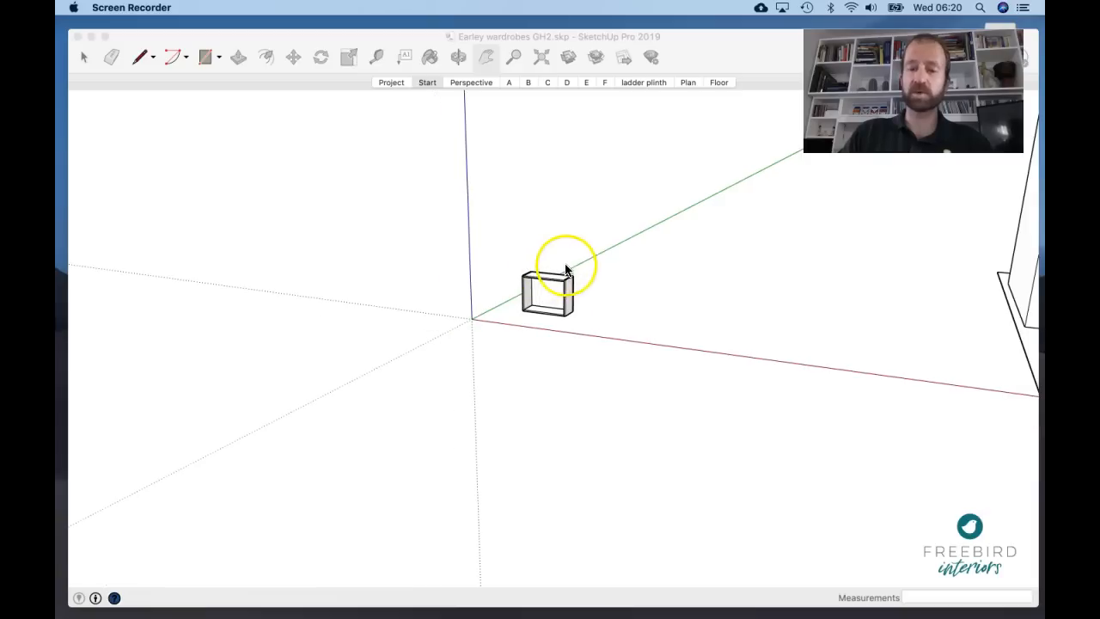
click(592, 265)
drag(700, 244, 426, 311)
drag(753, 217, 413, 248)
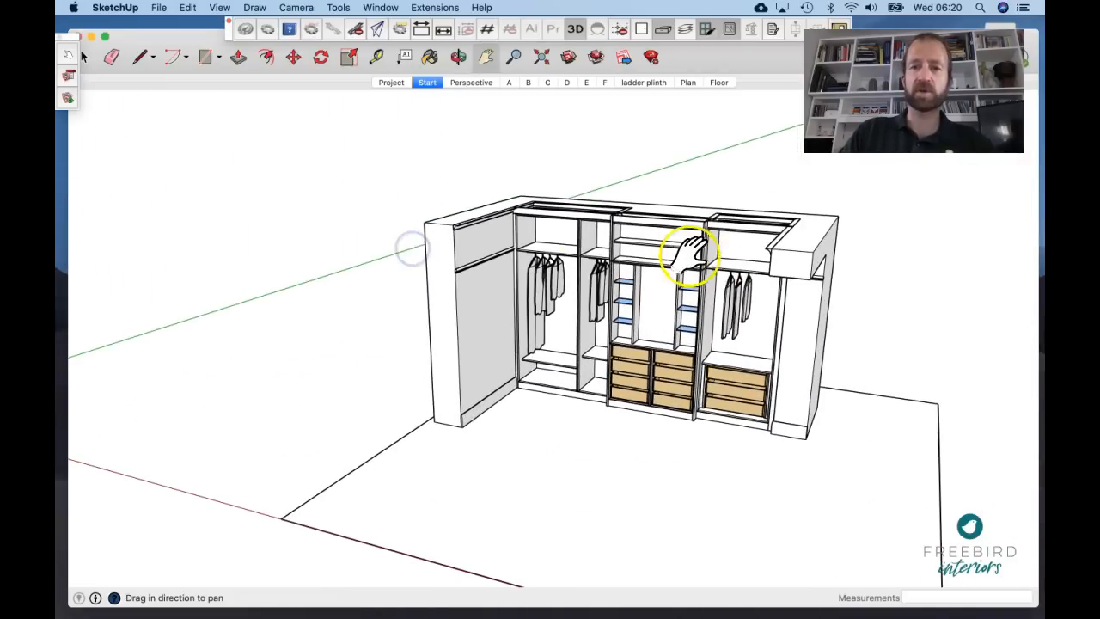
scroll(710, 252, up, 4)
scroll(710, 252, up, 3)
middle_drag(710, 256, 744, 241)
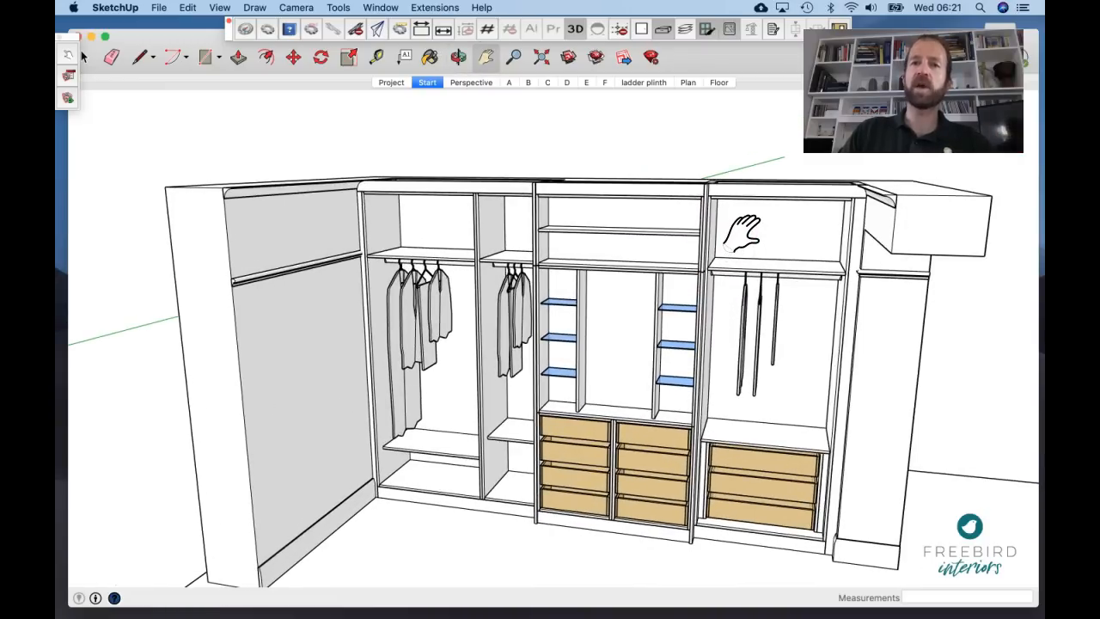
drag(680, 252, 663, 225)
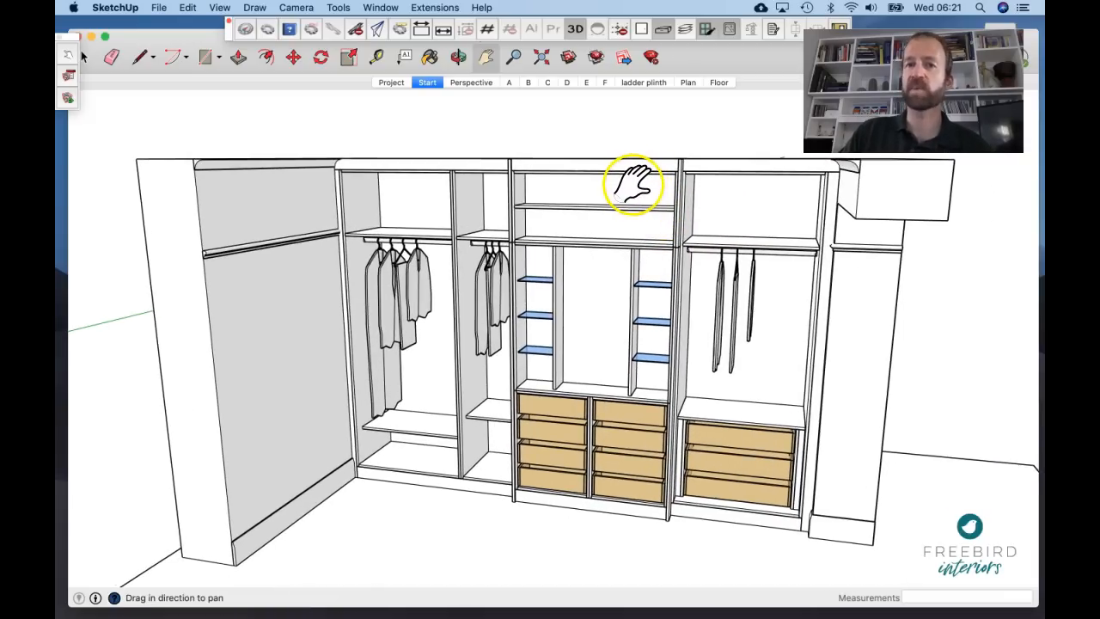
- Show the Perspective scene and use the Interact tool to open the leftmost wardrobe door, both upper middle cupboard doors and the lowest left drawer
click(471, 82)
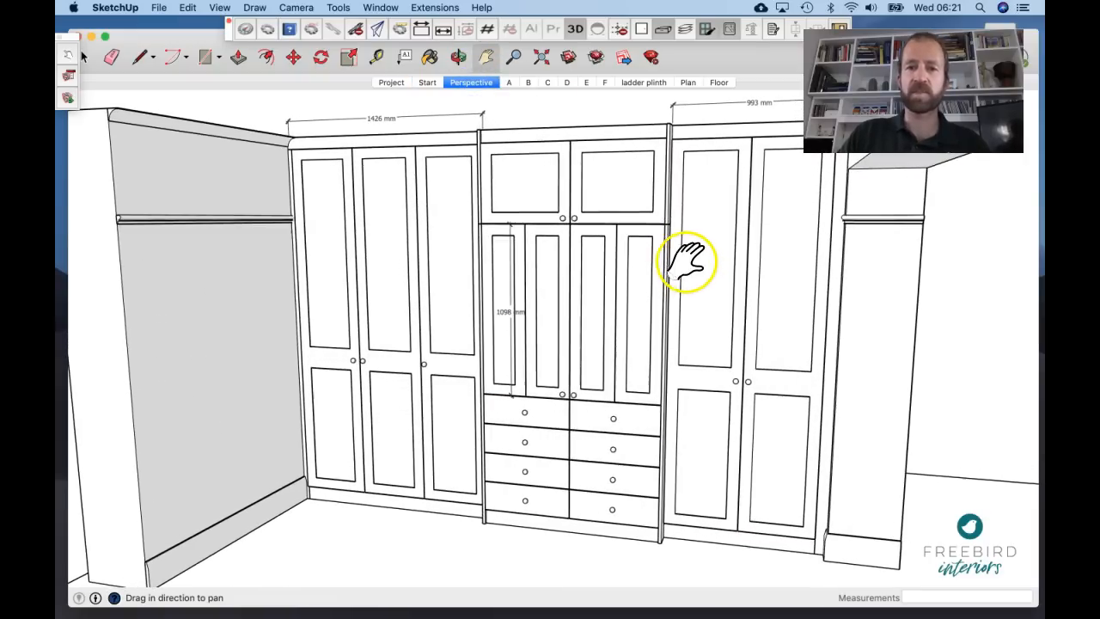
drag(644, 246, 594, 180)
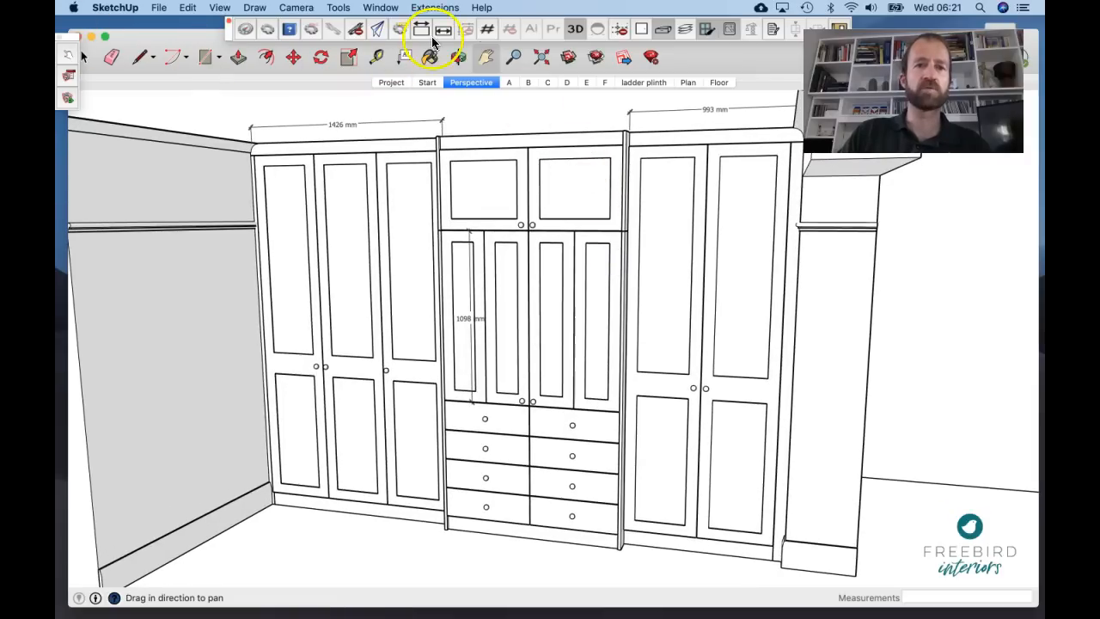
click(68, 54)
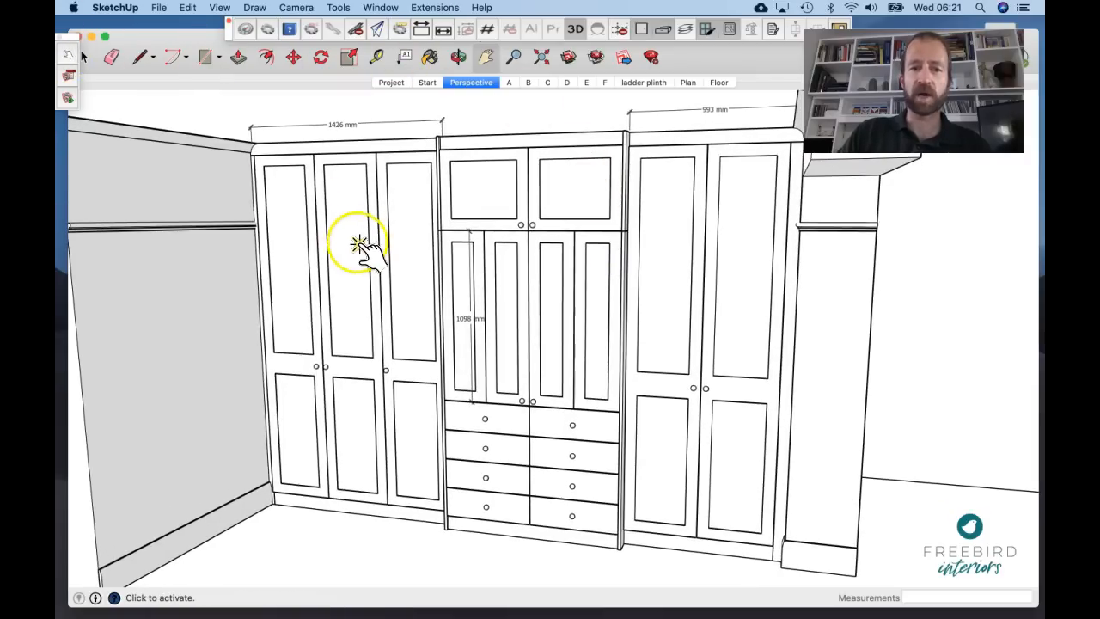
click(310, 233)
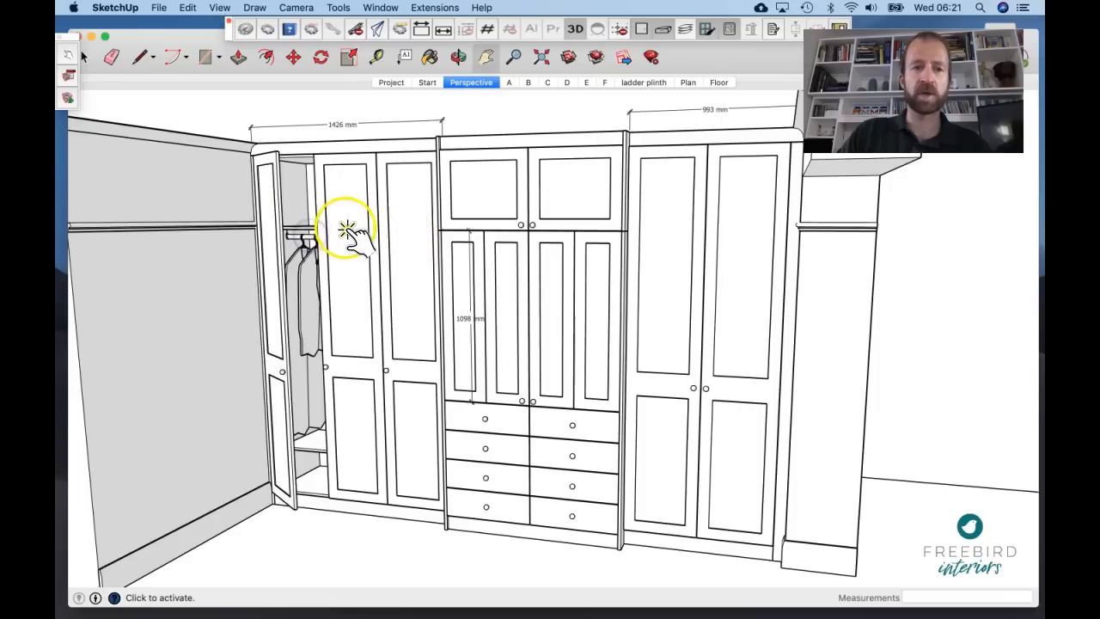
click(331, 228)
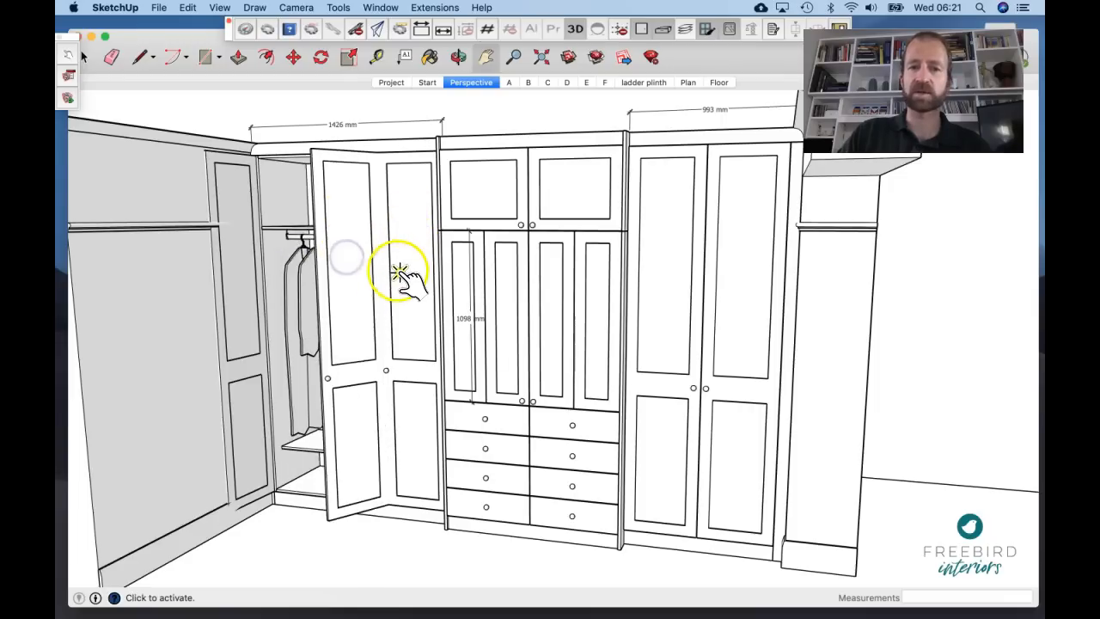
click(491, 212)
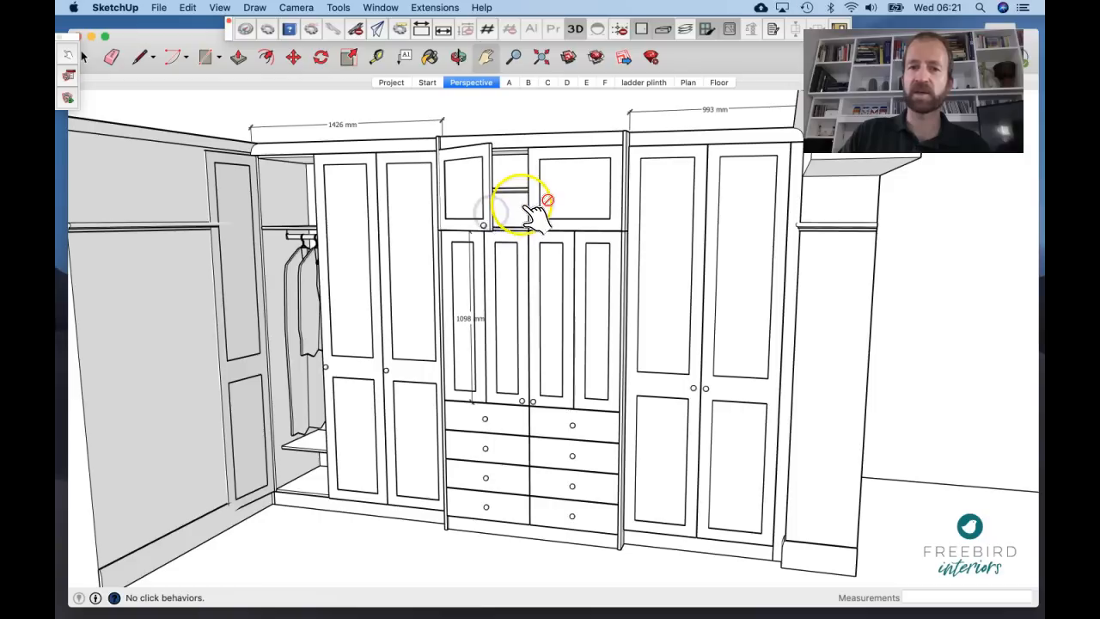
click(539, 219)
middle_drag(585, 274, 492, 322)
click(488, 498)
- Examine the hanging rail inside the left wardrobe and the construction above the opened upper middle cupboard
middle_drag(347, 251, 412, 212)
scroll(261, 234, up, 3)
scroll(269, 243, up, 6)
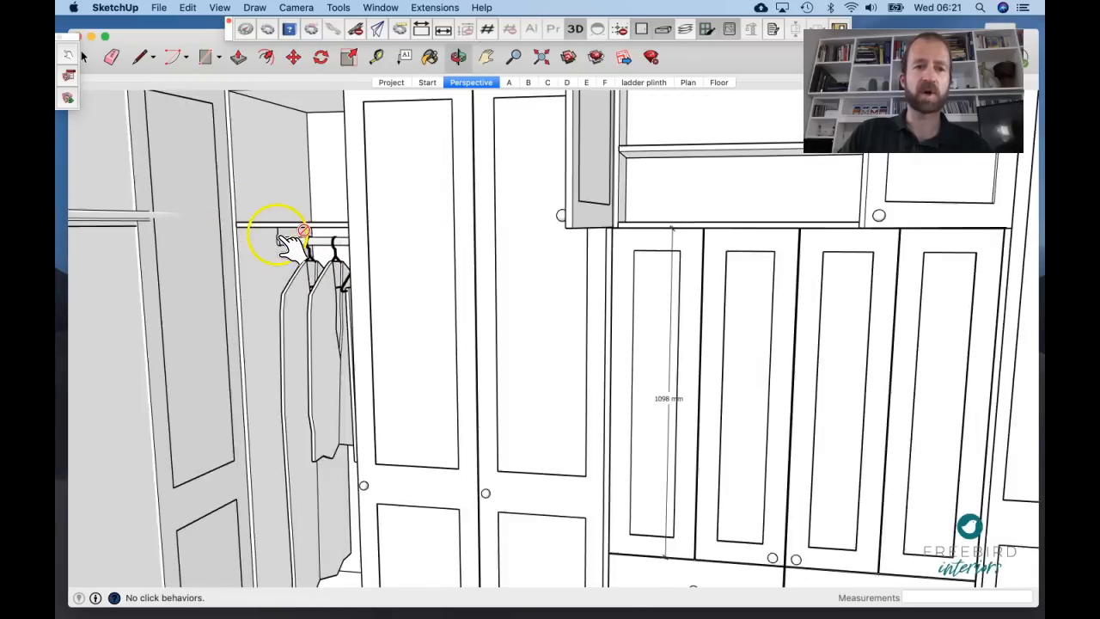
scroll(288, 240, down, 6)
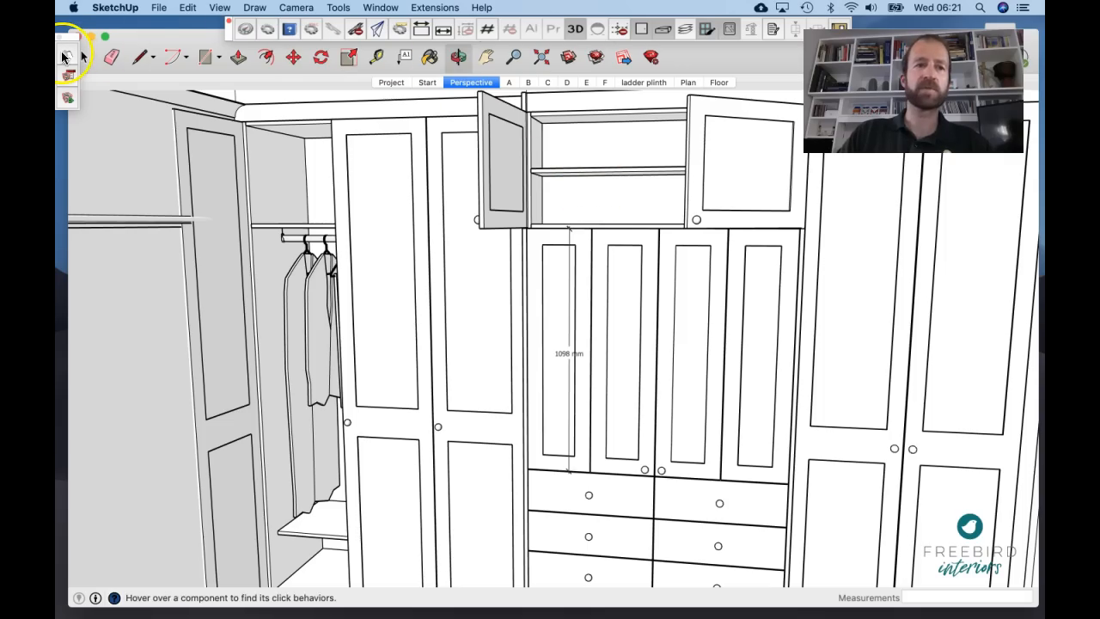
scroll(648, 219, down, 6)
middle_drag(646, 213, 806, 216)
scroll(593, 225, up, 3)
scroll(581, 220, up, 4)
scroll(593, 225, down, 4)
scroll(791, 184, up, 8)
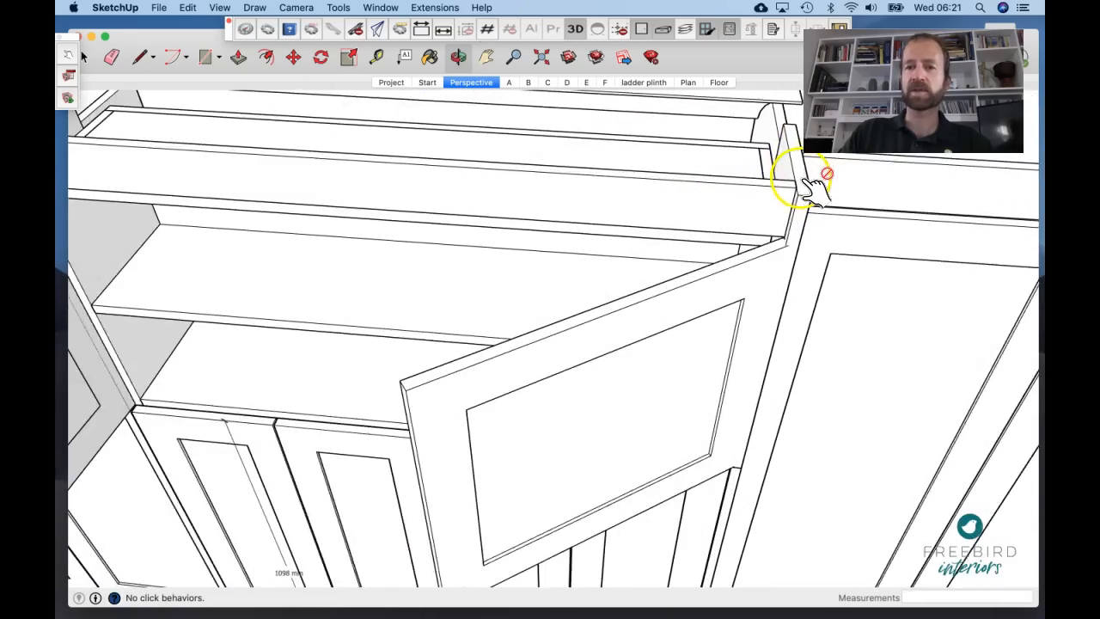
scroll(800, 191, down, 1)
scroll(645, 196, down, 3)
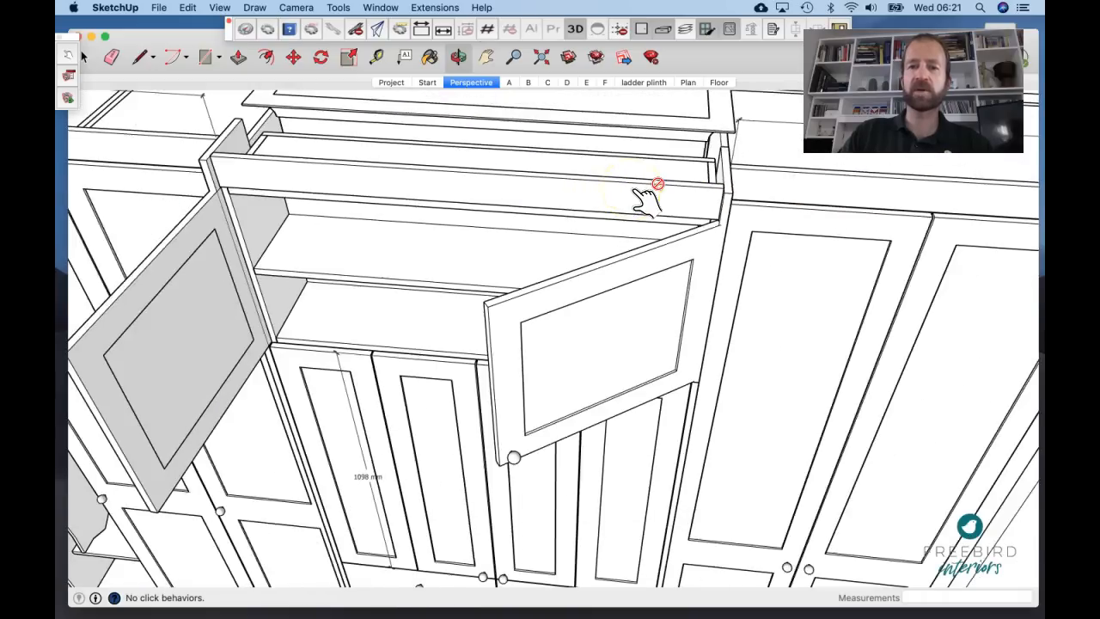
scroll(645, 196, down, 2)
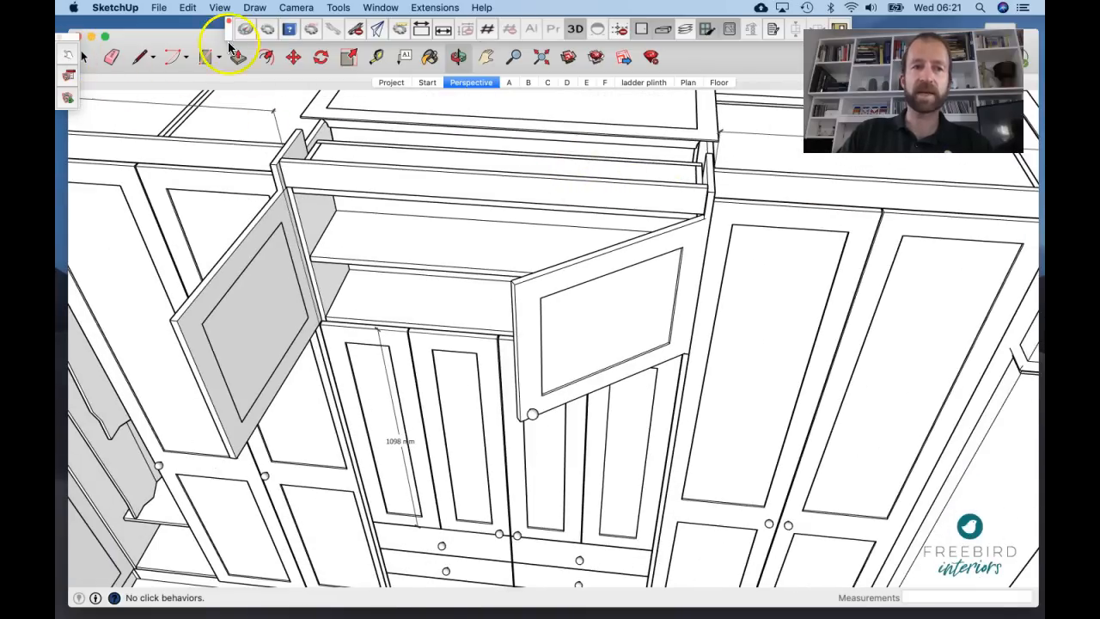
- Inspect the right double-door wardrobe and the boxed section beside it from above
key(space)
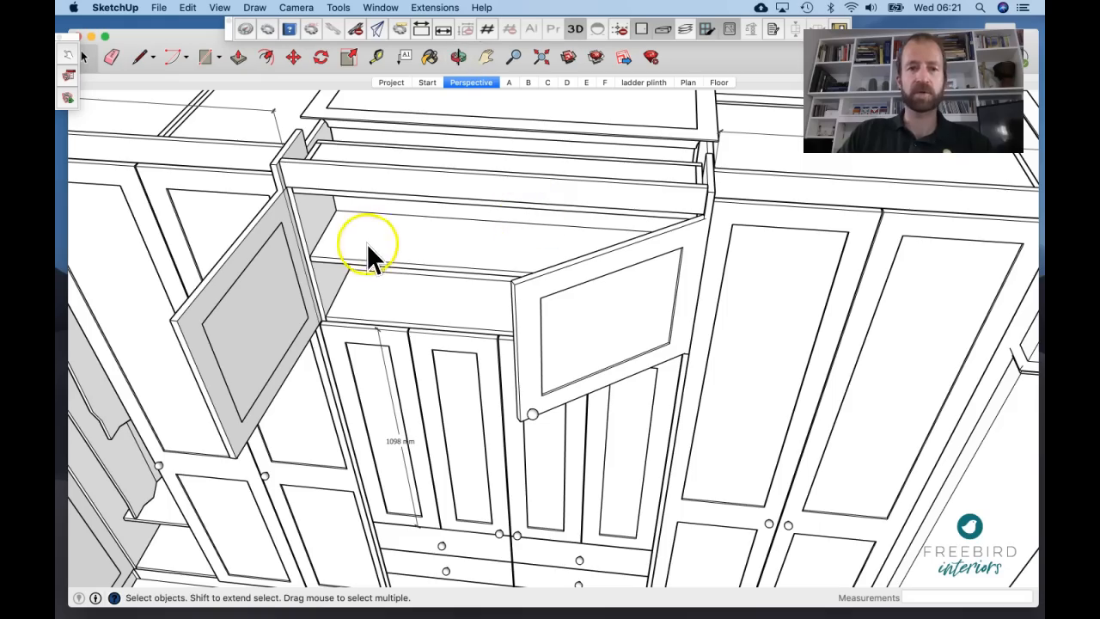
scroll(390, 227, down, 4)
mouse_move(776, 255)
middle_down()
mouse_move(791, 226)
mouse_move(762, 221)
middle_up()
scroll(751, 202, up, 5)
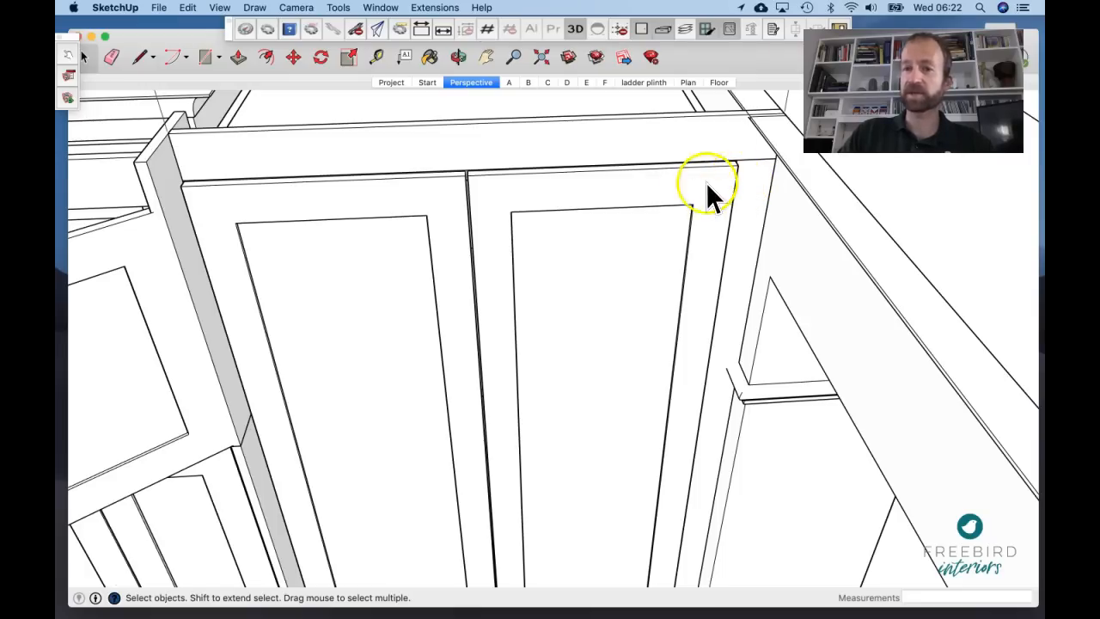
scroll(687, 181, down, 5)
scroll(412, 271, down, 2)
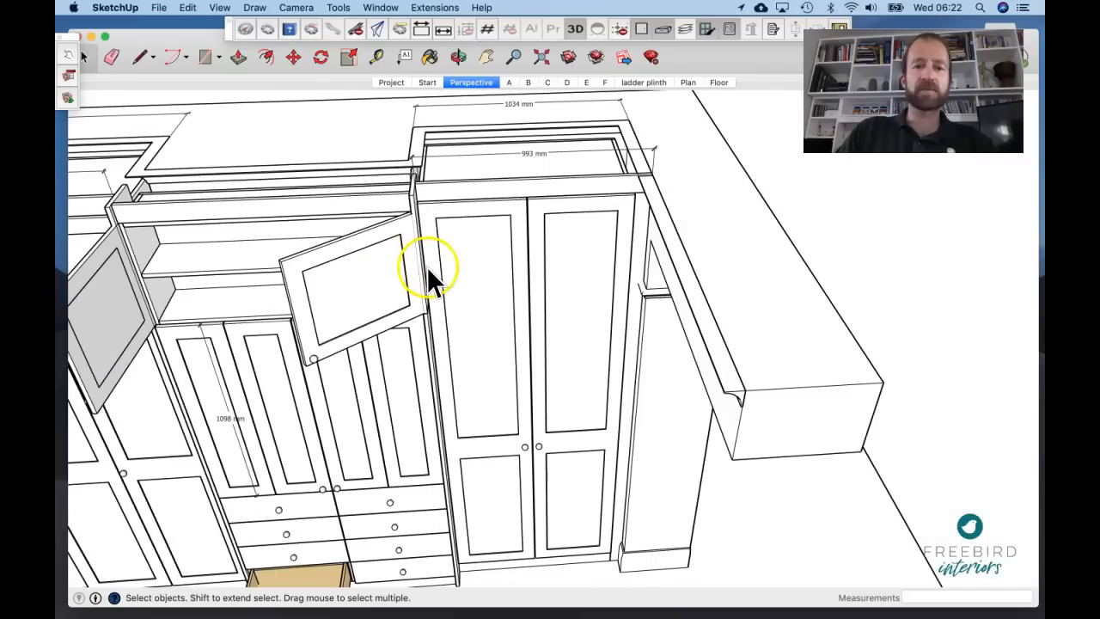
scroll(433, 262, down, 2)
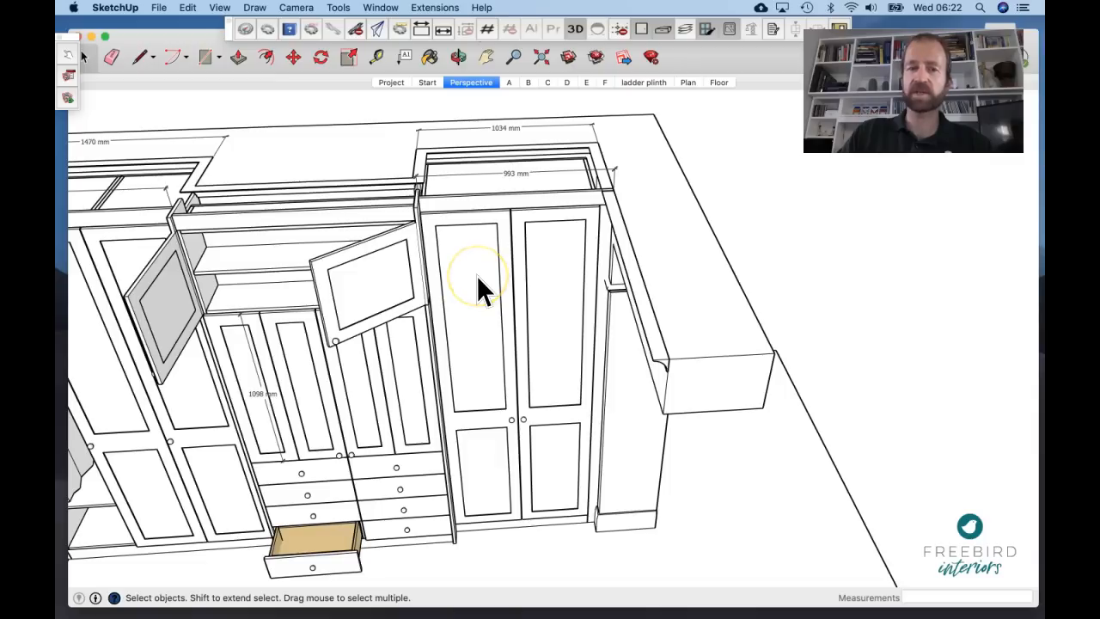
- Examine the full wardrobe run from the front, including the opened upper cupboard and drawer
key(o)
drag(363, 344, 352, 233)
key(h)
scroll(602, 258, down, 3)
key(o)
drag(590, 336, 449, 271)
drag(600, 280, 607, 269)
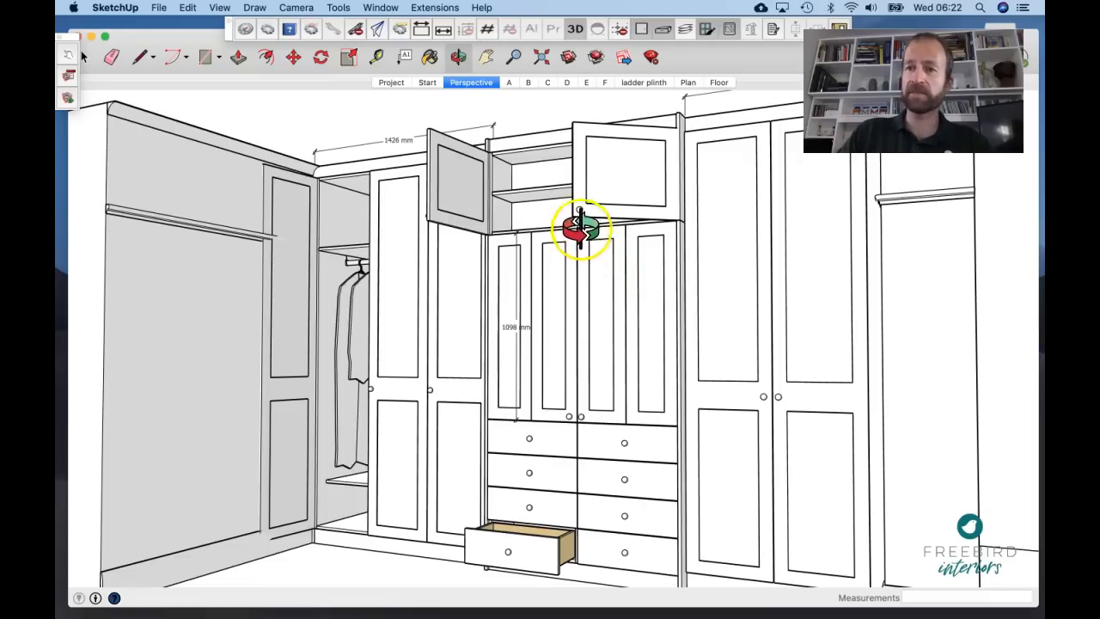
drag(568, 206, 616, 208)
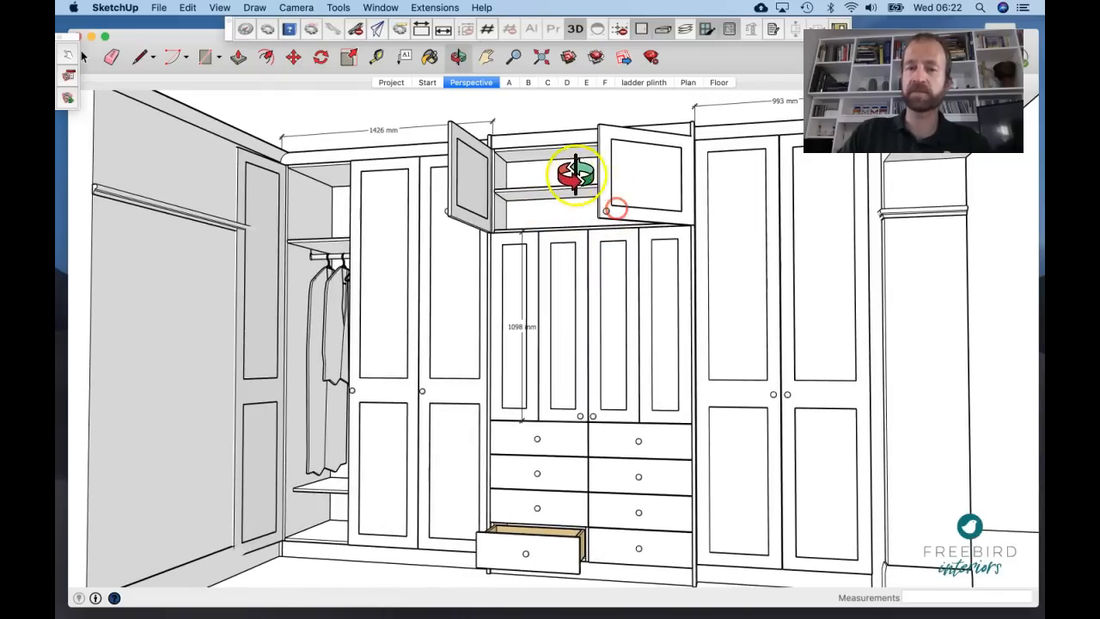
scroll(562, 171, up, 3)
drag(590, 171, 644, 250)
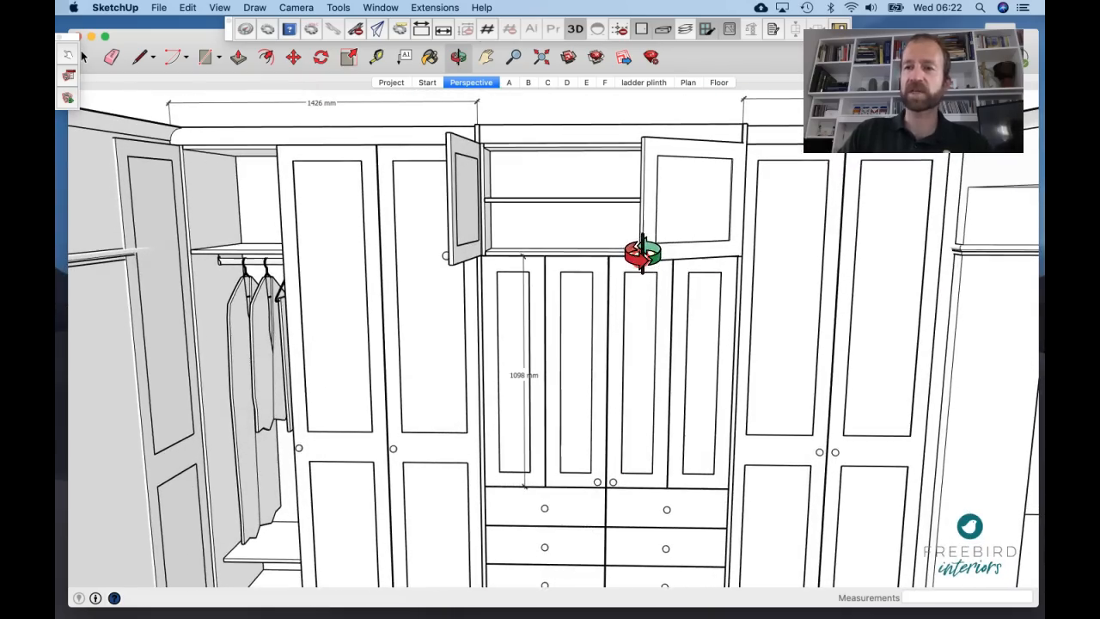
click(626, 248)
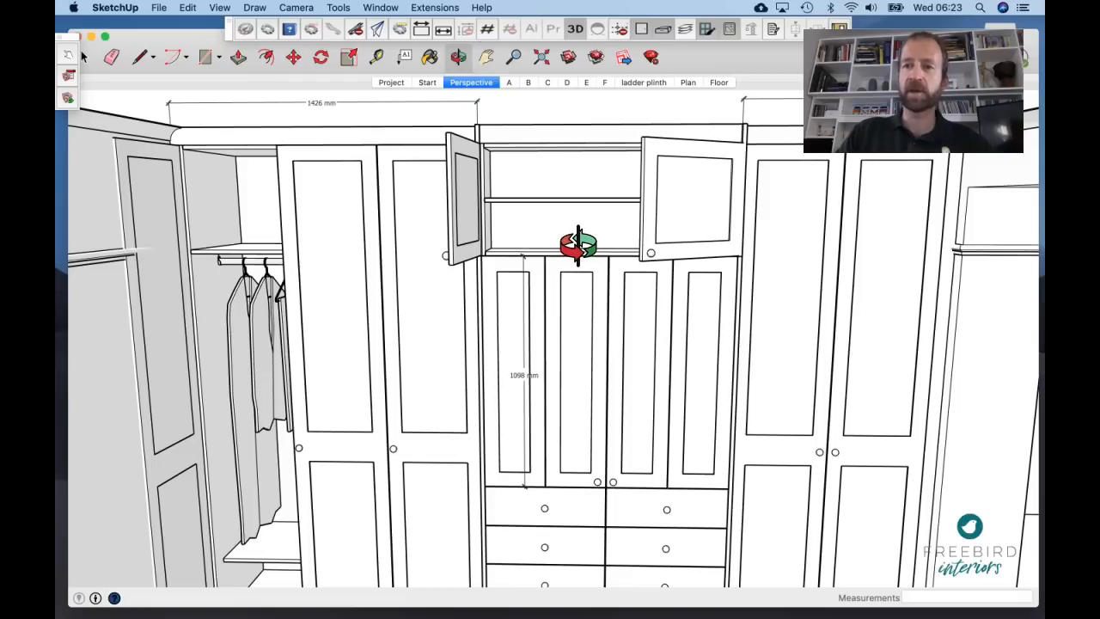
- Switch to Safari and open the SketchUp free trial page from the "sketchup download" search results
click(574, 607)
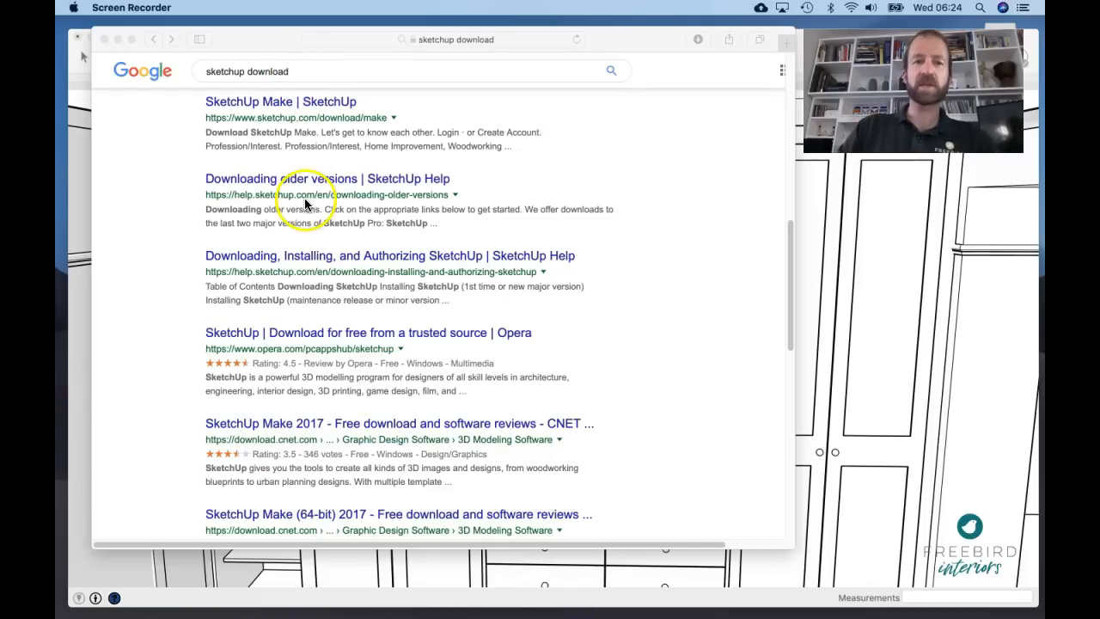
scroll(315, 258, down, 3)
scroll(315, 254, up, 5)
scroll(315, 254, up, 5)
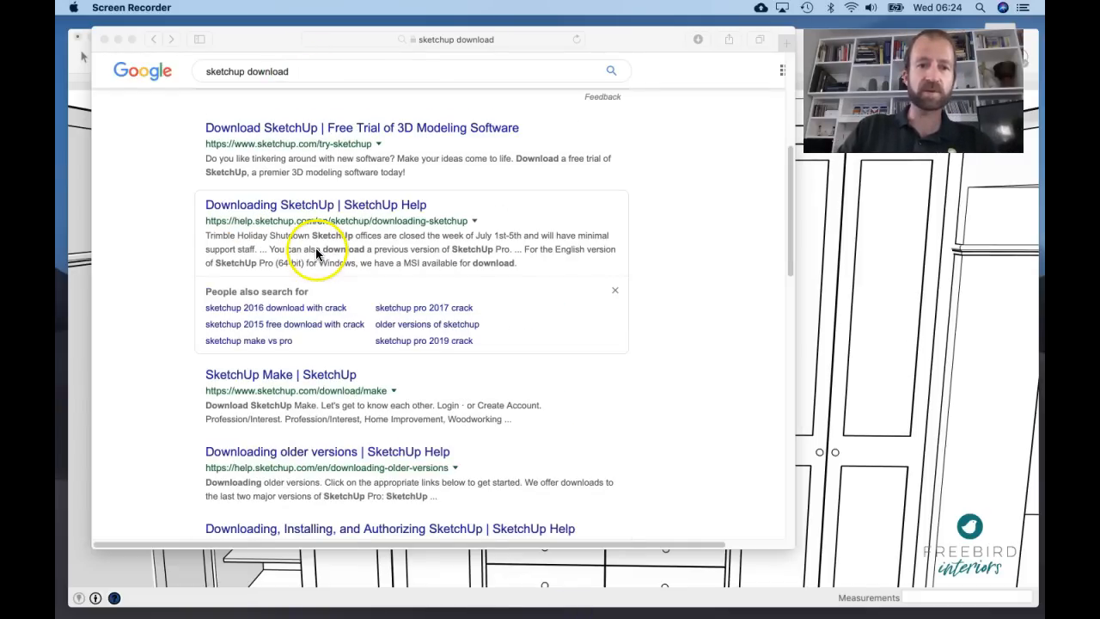
click(315, 129)
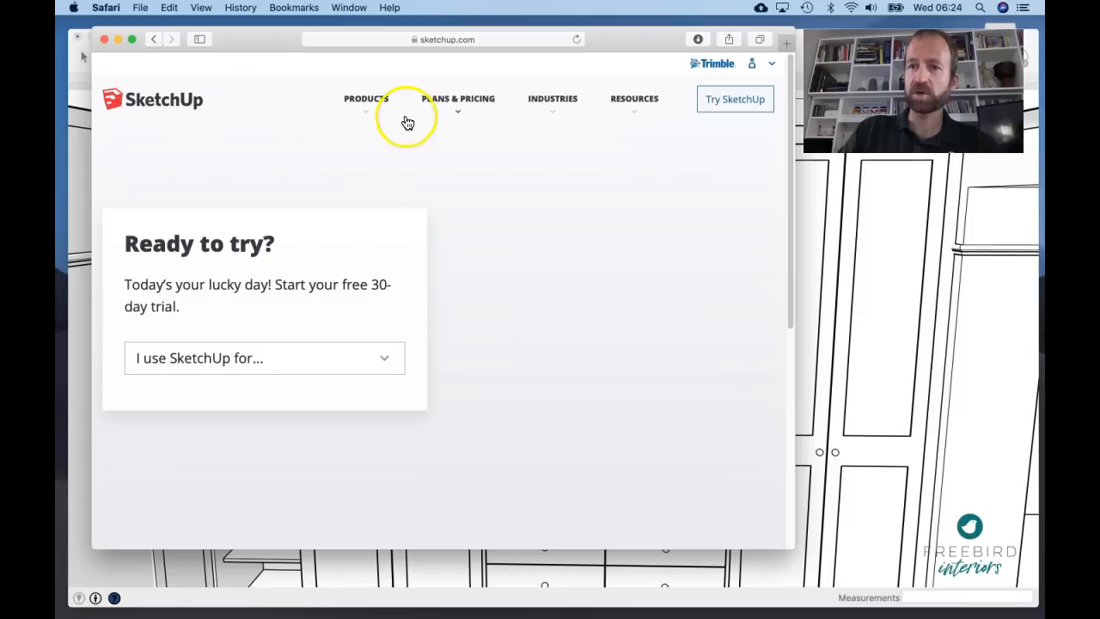
- Open the SketchUp Free product page and start modeling in the web version
click(381, 102)
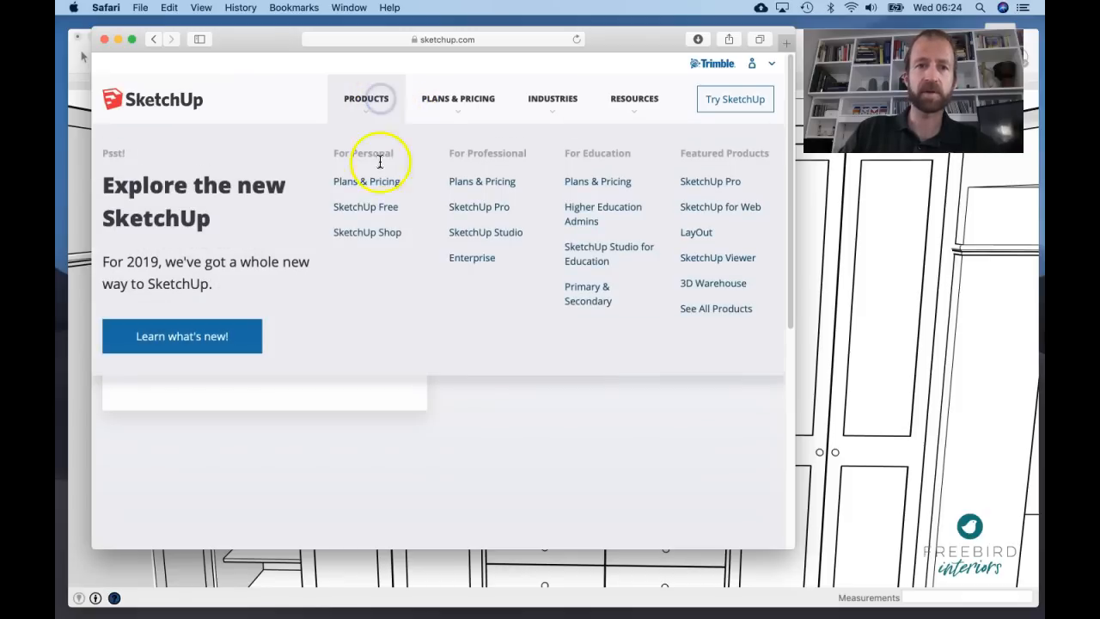
click(374, 211)
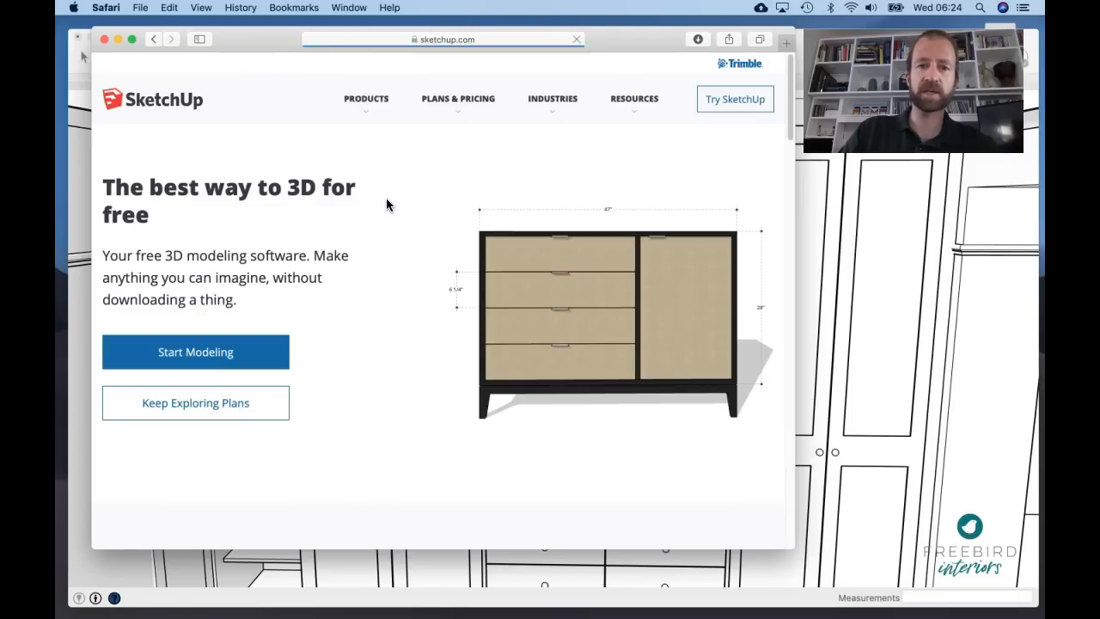
click(211, 353)
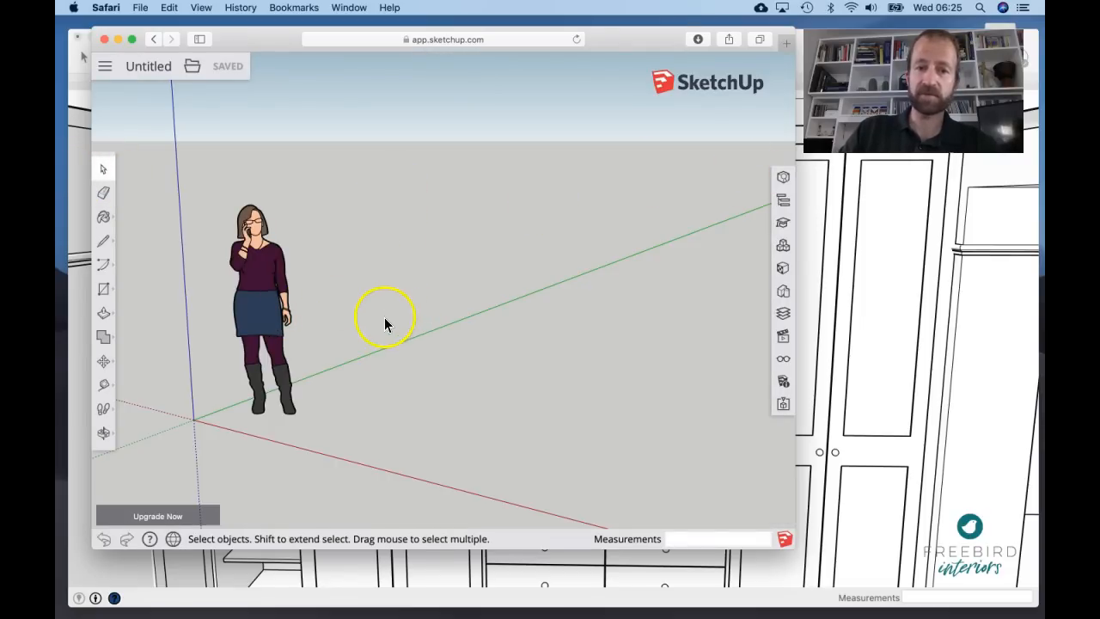
middle_drag(317, 333, 391, 299)
drag(391, 298, 374, 341)
key(space)
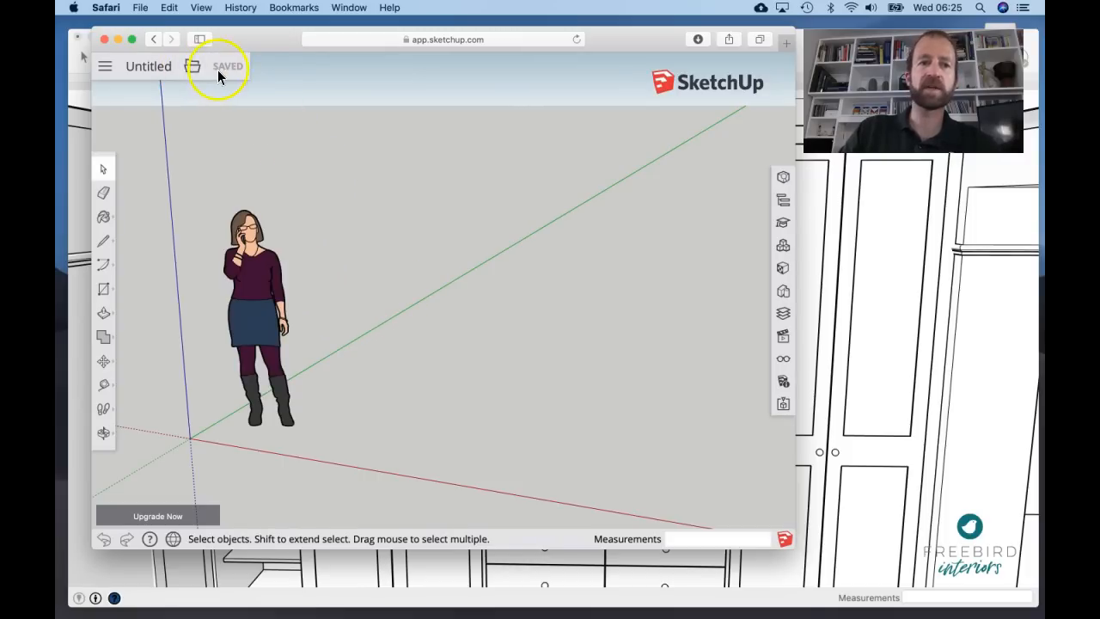
click(136, 73)
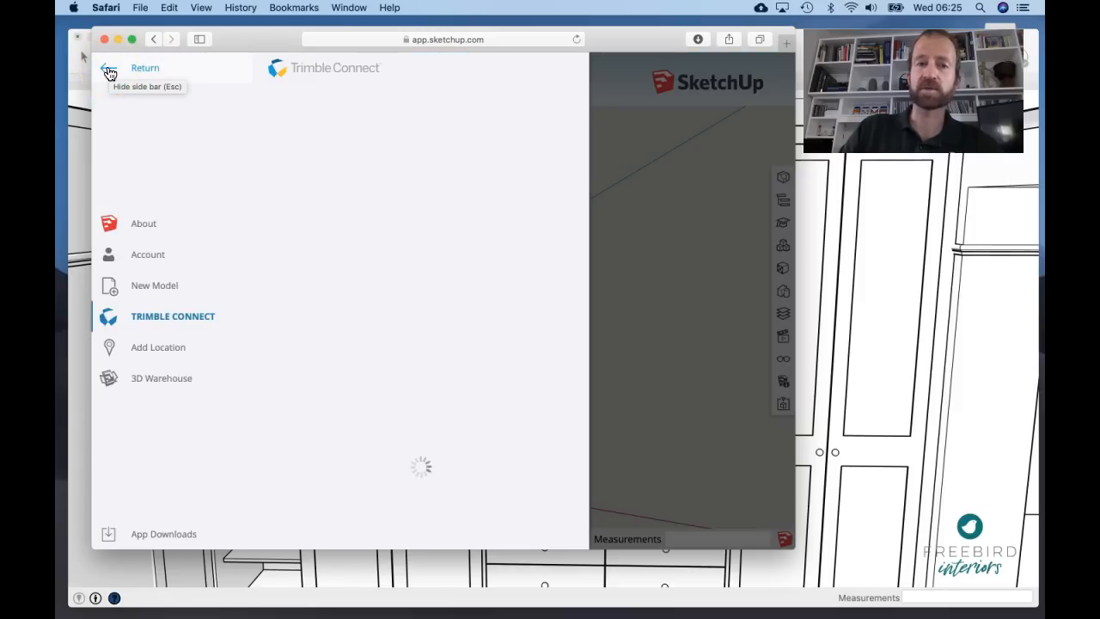
click(109, 72)
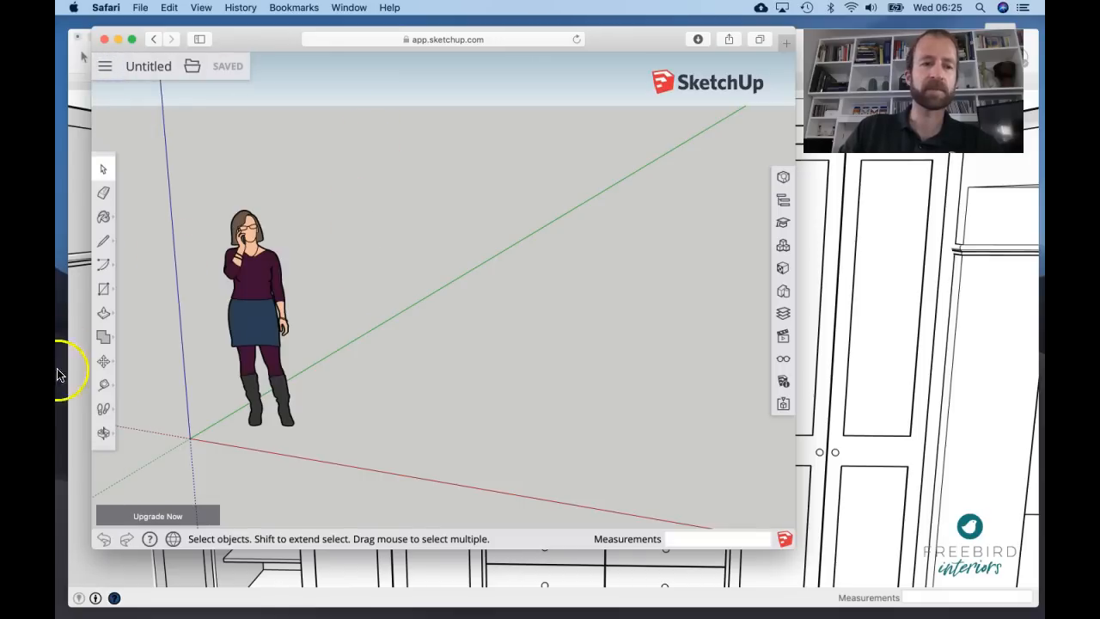
middle_drag(366, 322, 394, 371)
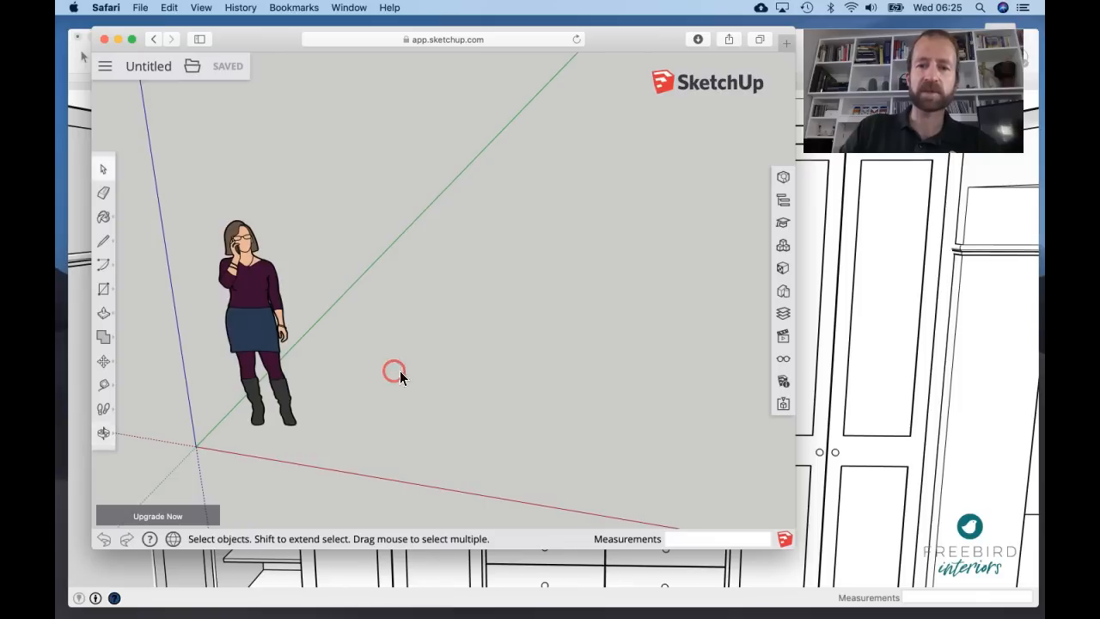
- Search the web for "sketchup download all" and open the "Download All | SketchUp" result
click(155, 40)
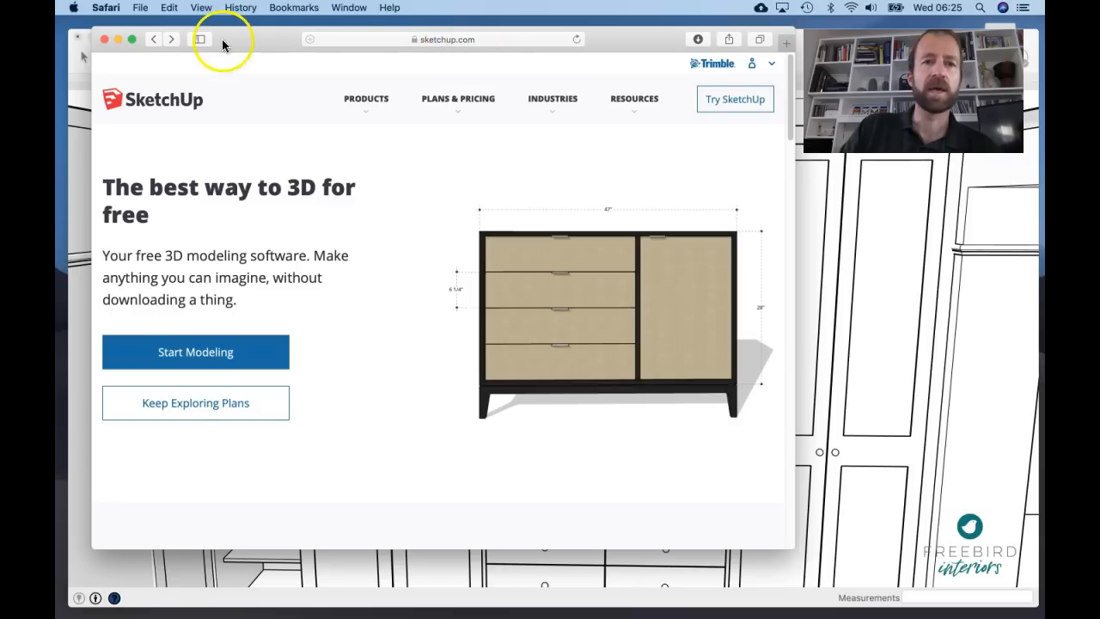
drag(269, 46, 267, 51)
click(383, 44)
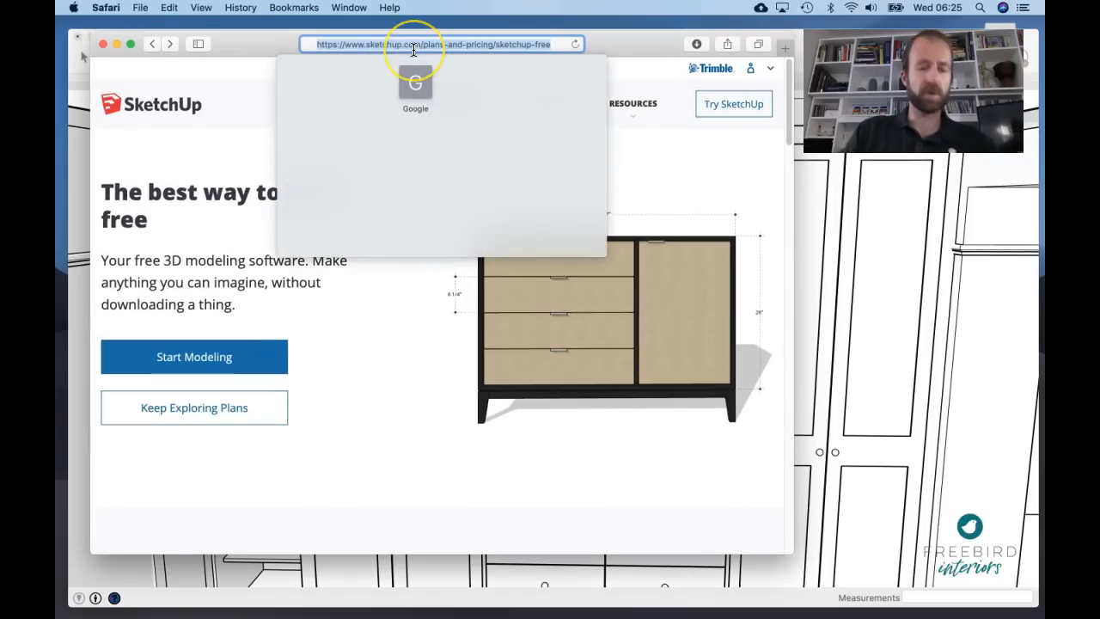
key(BackSpace)
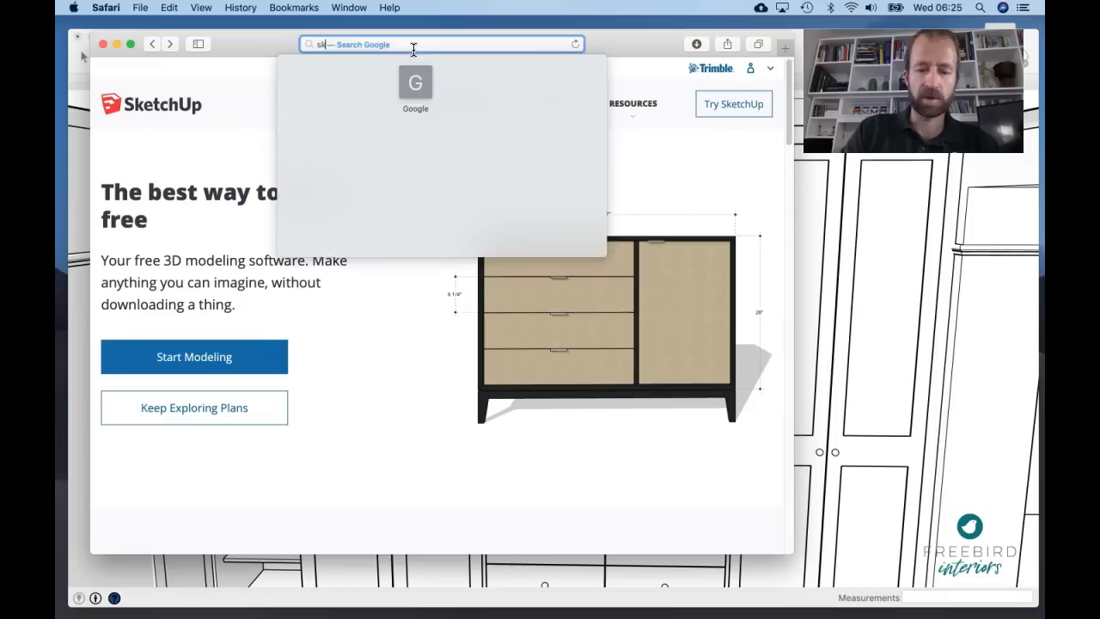
text(sketchup)
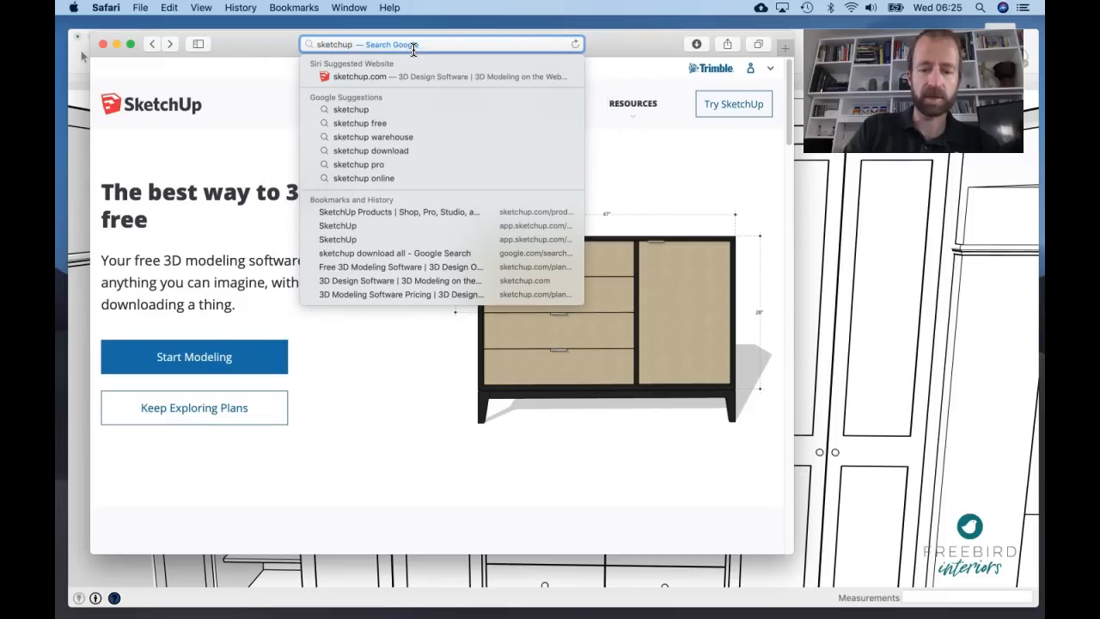
text( download all)
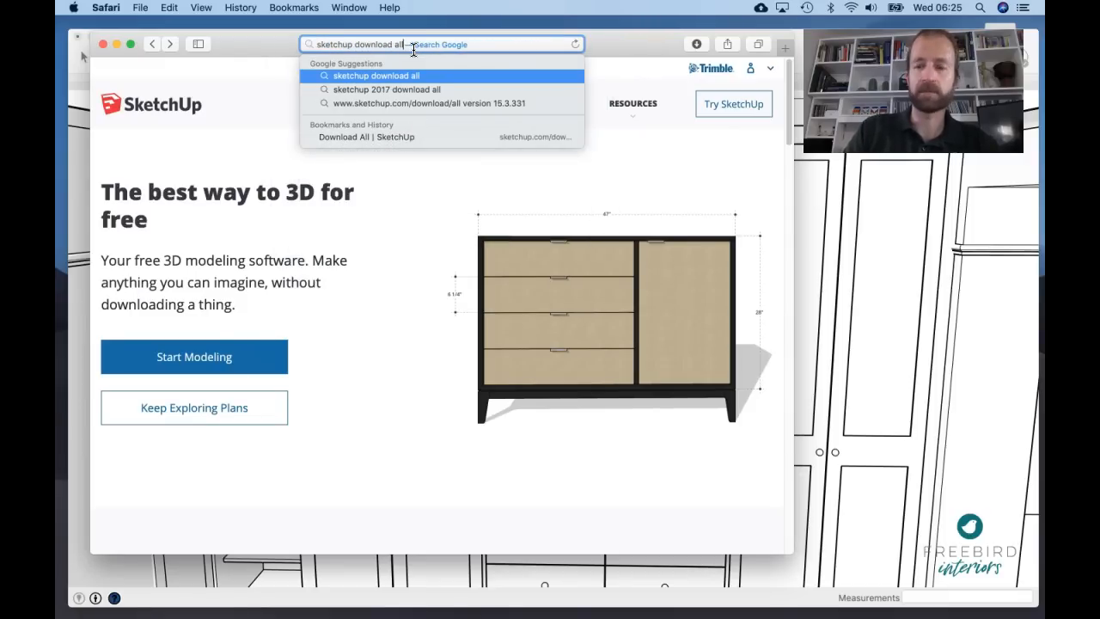
key(Return)
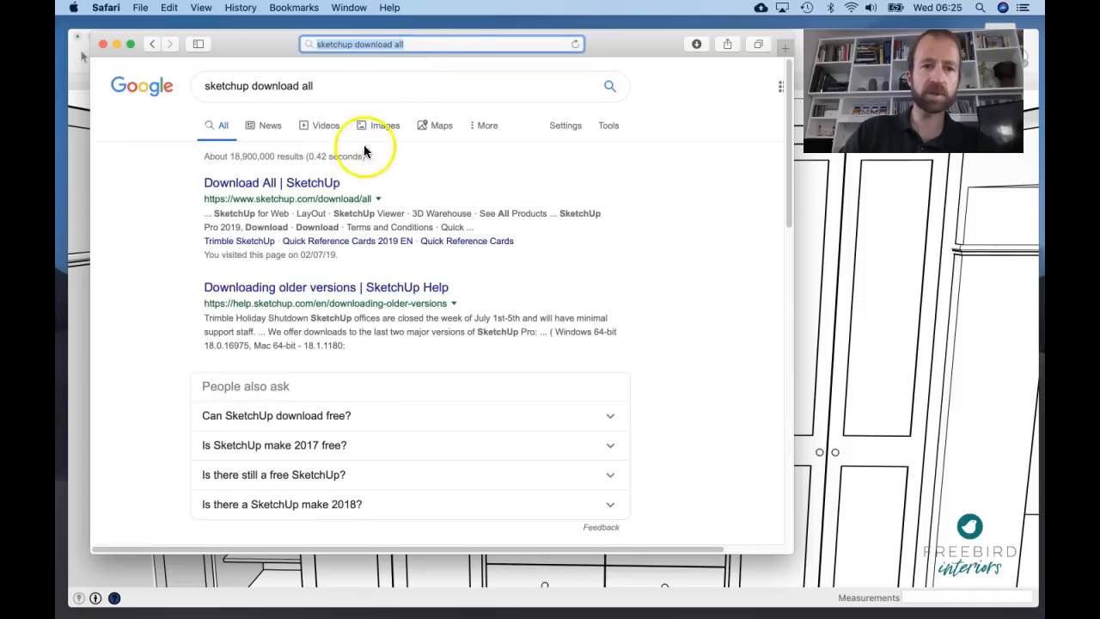
click(306, 187)
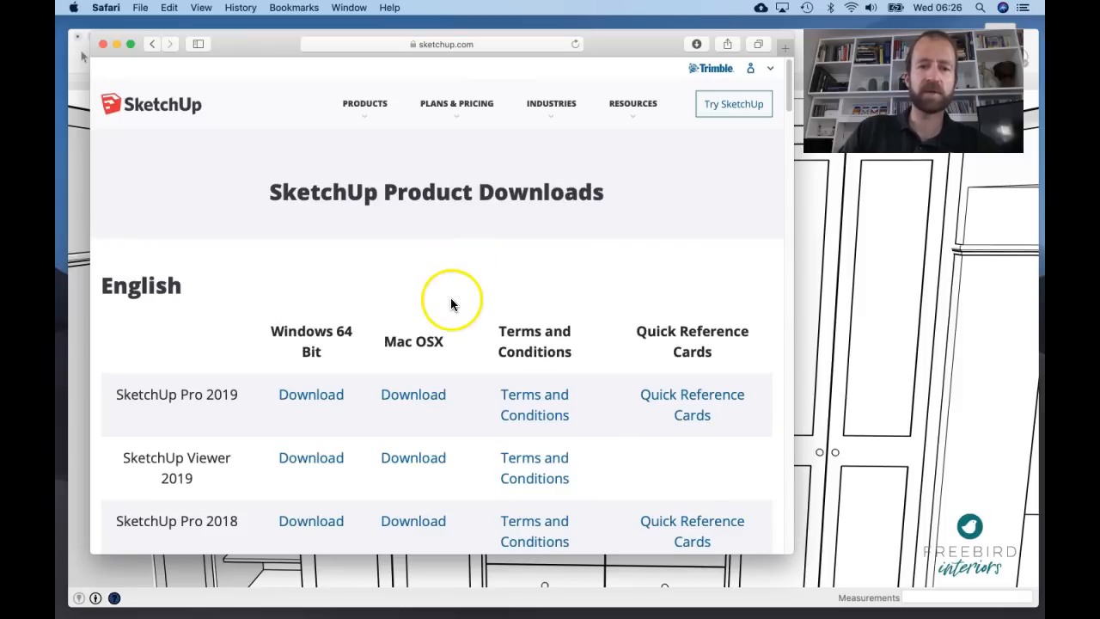
- Locate the SketchUp Make 2017 download for Mac OSX in the English product downloads table
scroll(452, 304, down, 3)
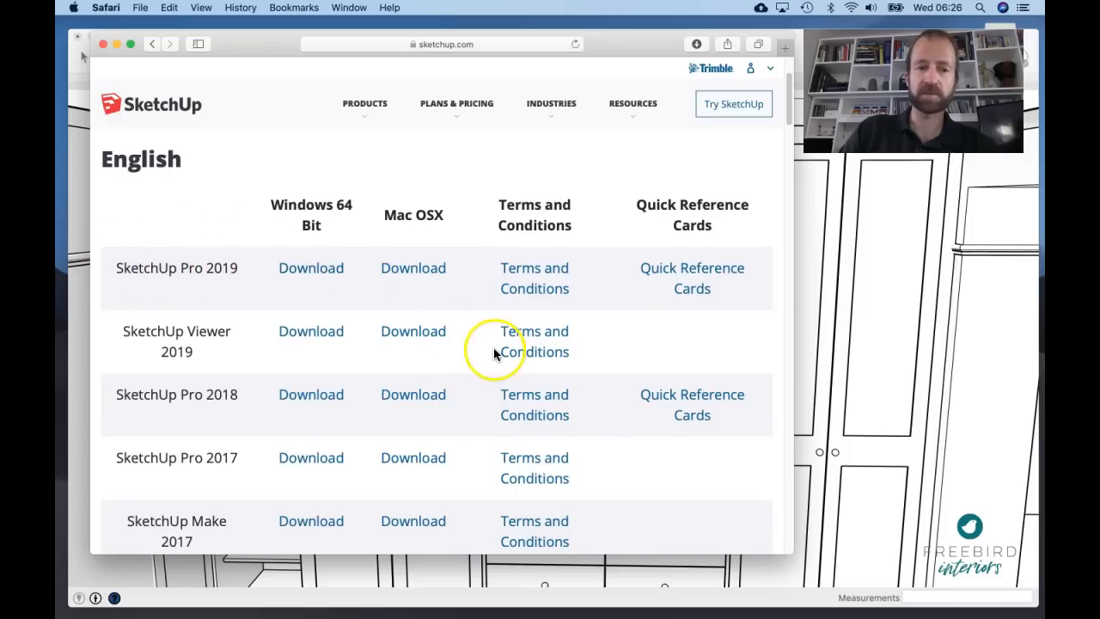
scroll(494, 352, down, 2)
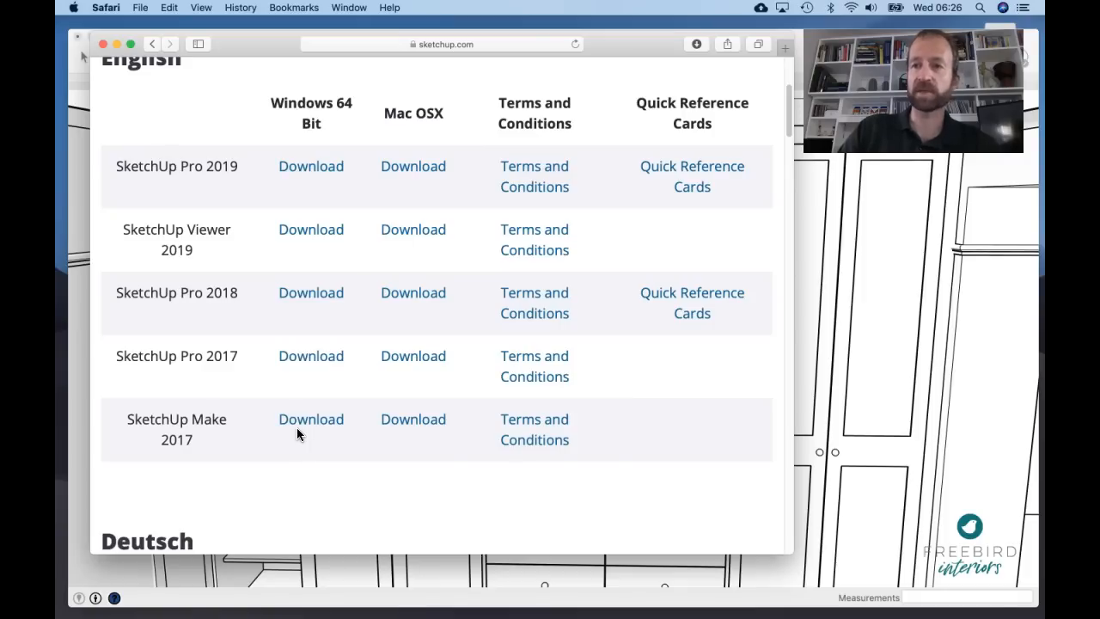
click(399, 430)
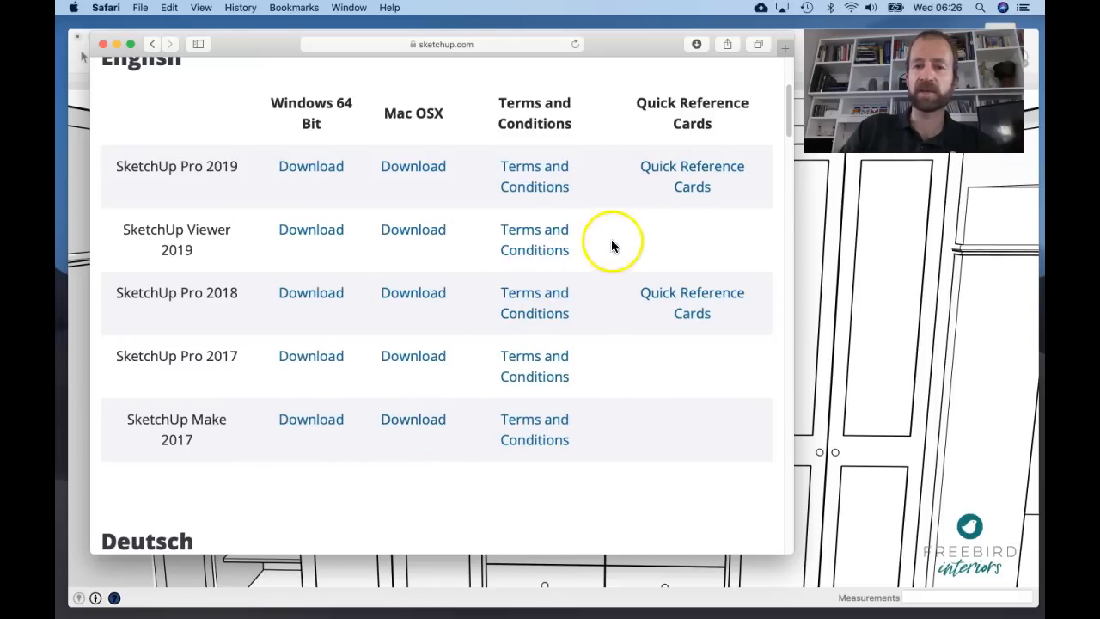
- View the LayOut Quick Reference Card for Mac from the SketchUp Pro 2018 row, and return to the downloads table
click(685, 296)
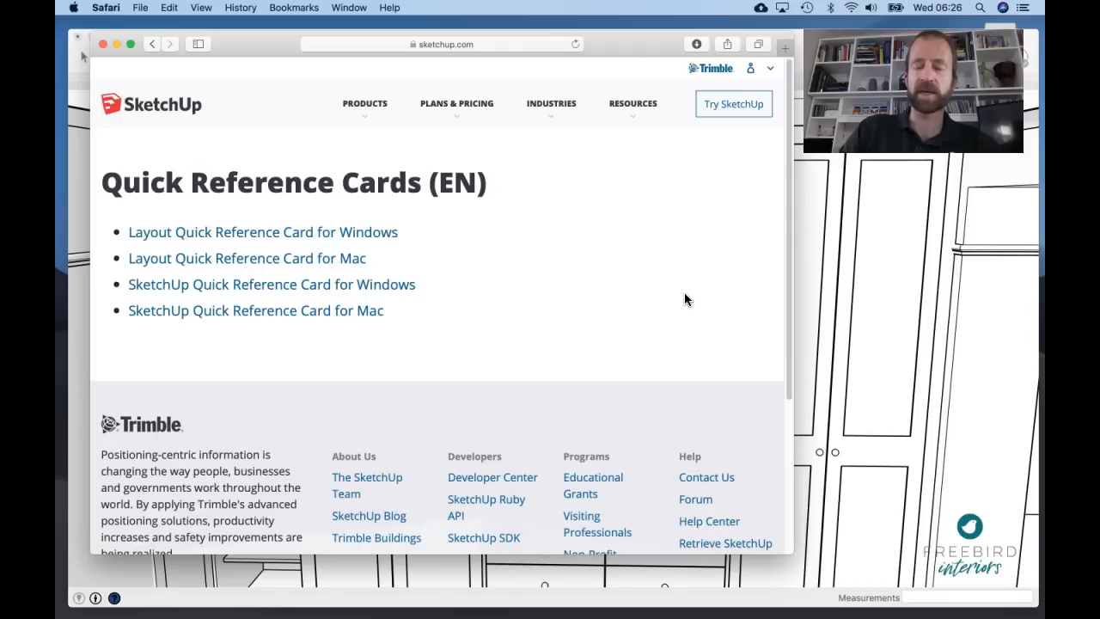
click(337, 257)
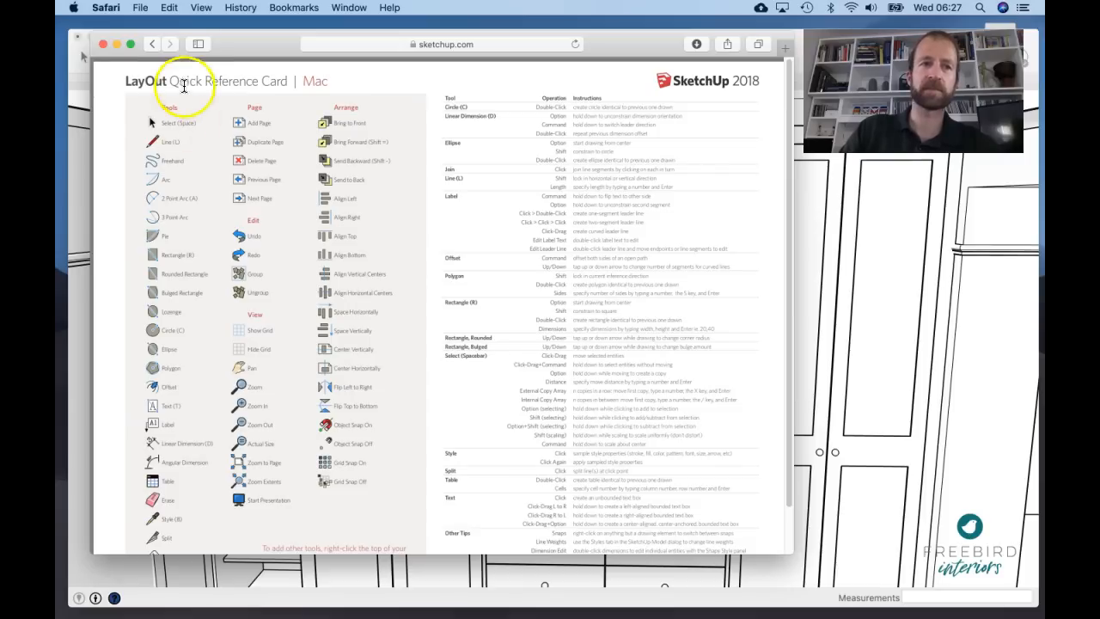
click(153, 44)
click(153, 45)
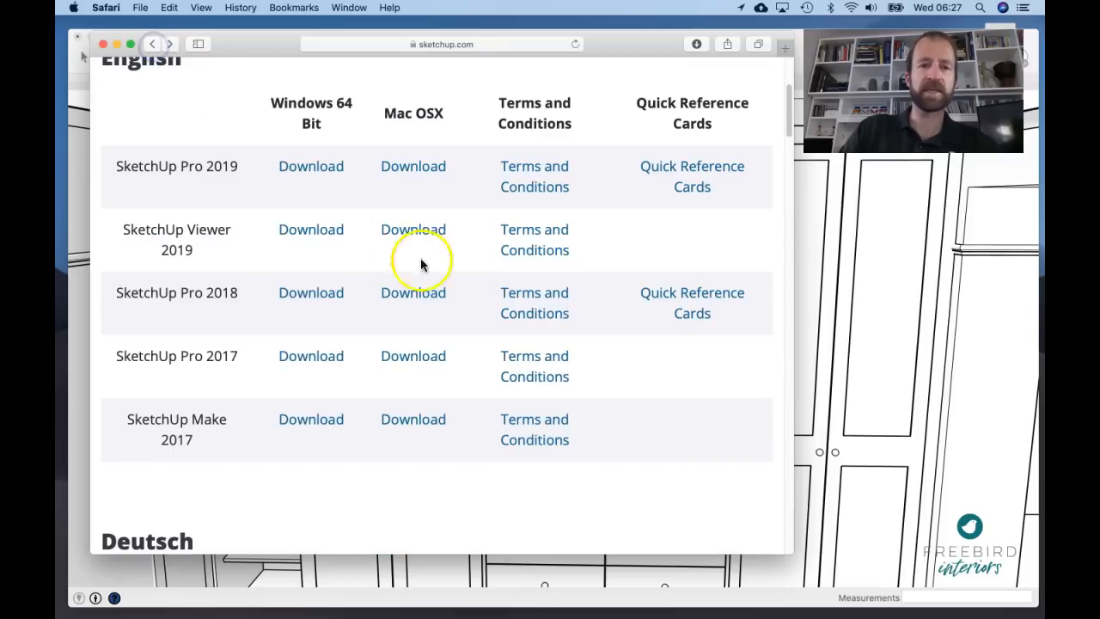
- Minimize the Safari and wardrobe model windows, switch to SketchUp Make 2017 and start a new untitled model
click(117, 43)
click(90, 38)
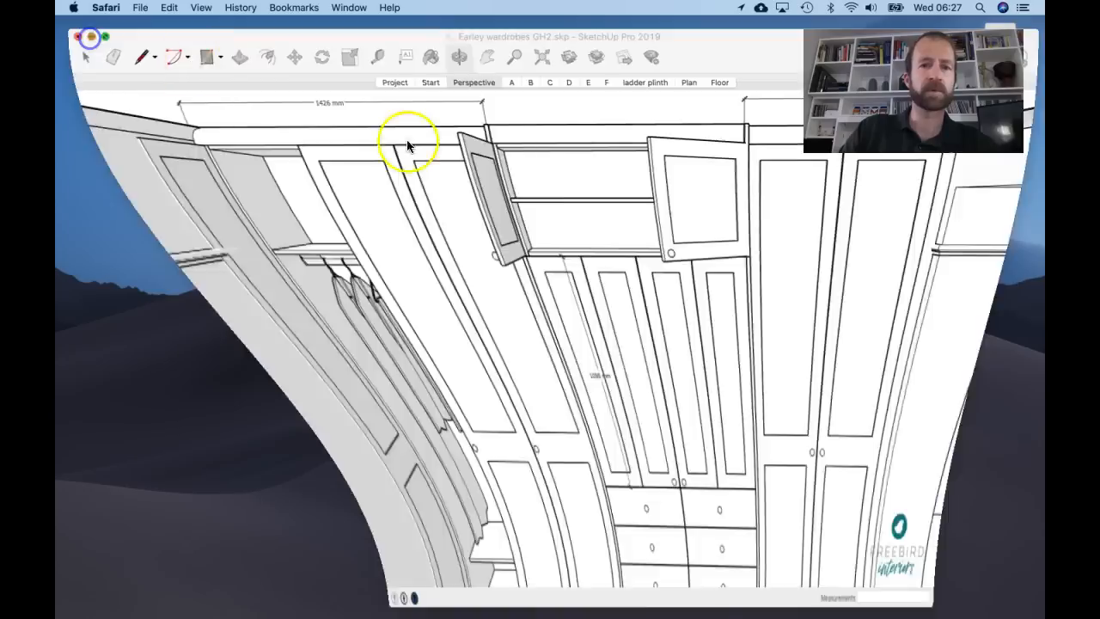
click(675, 597)
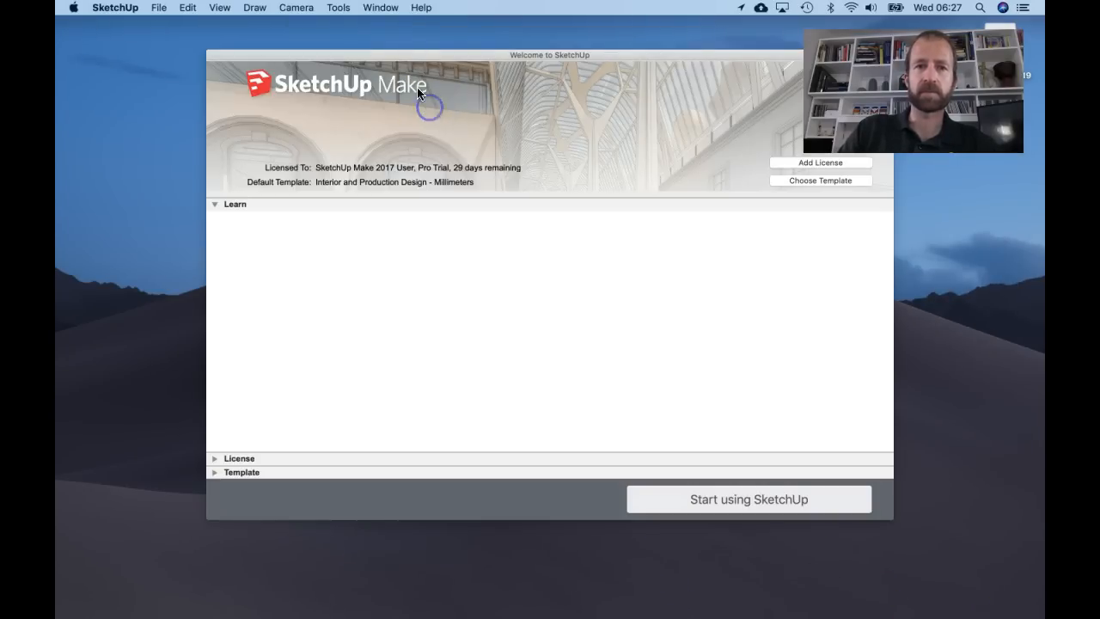
drag(473, 53, 422, 19)
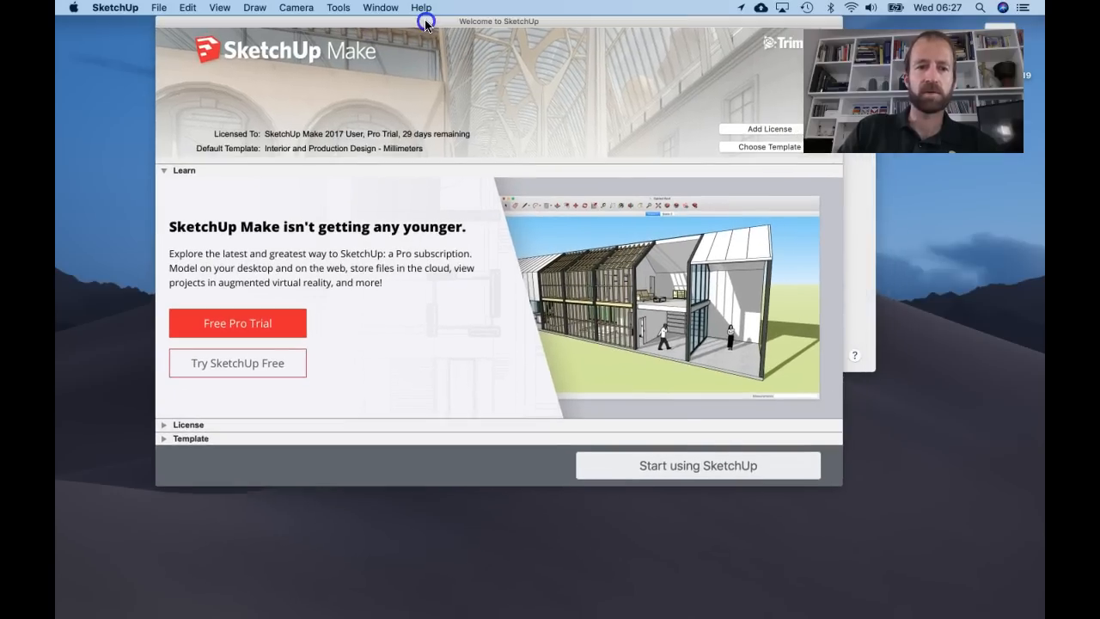
click(675, 465)
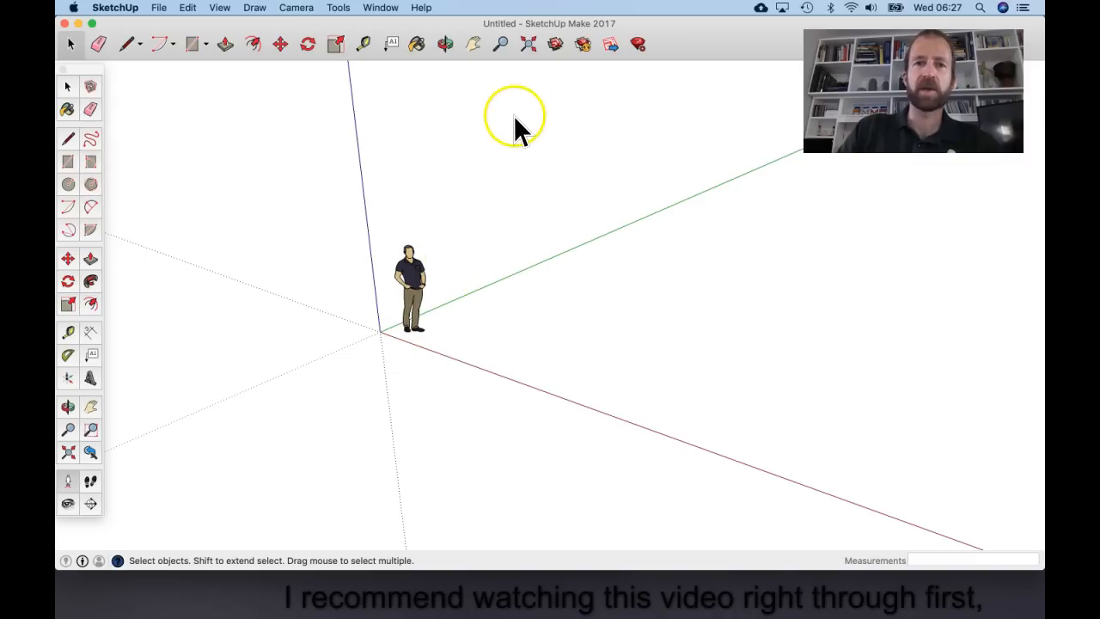
scroll(510, 257, up, 3)
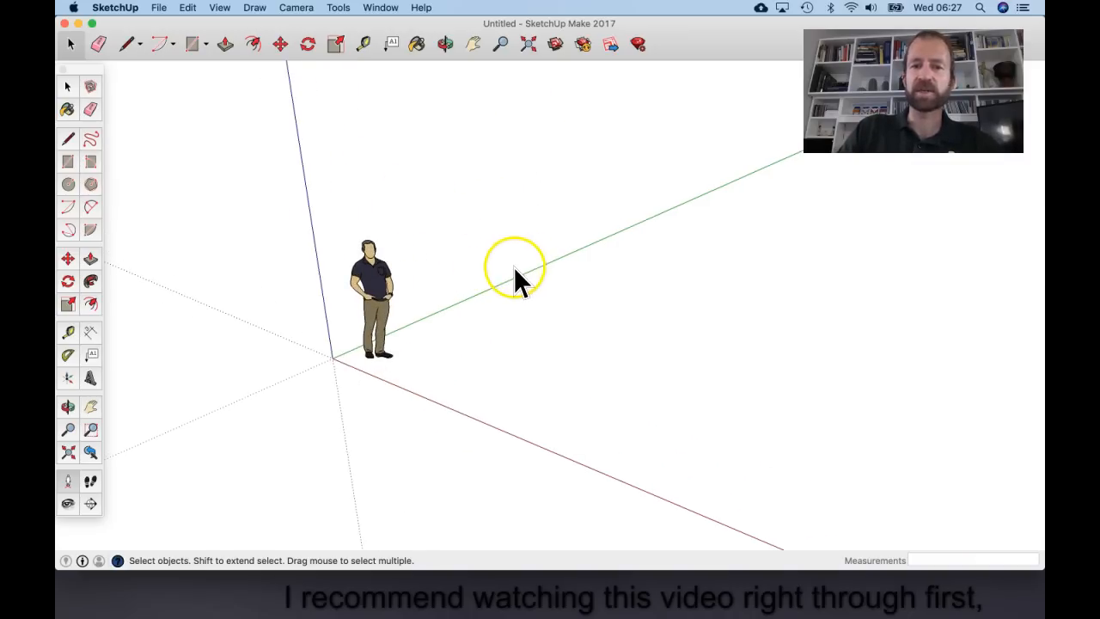
scroll(516, 270, up, 2)
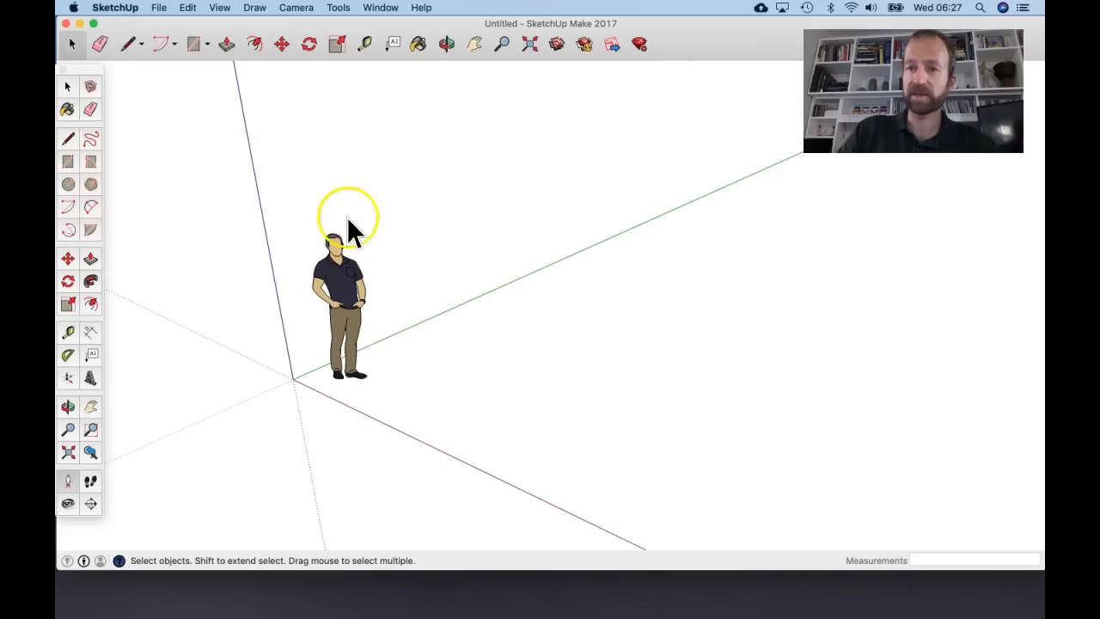
click(71, 163)
click(484, 312)
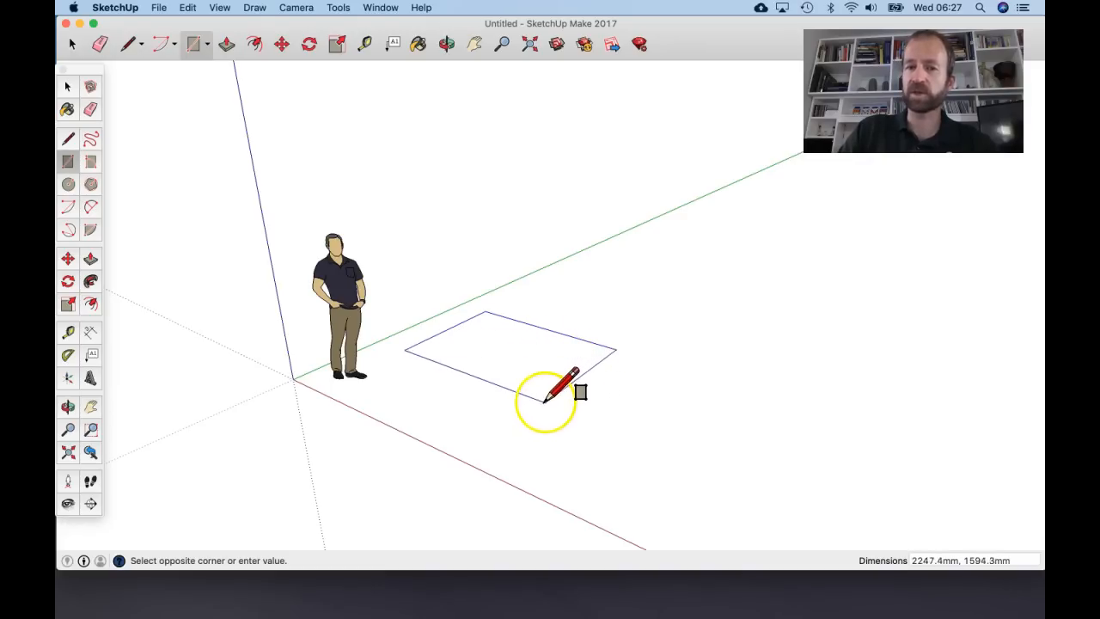
key(Escape)
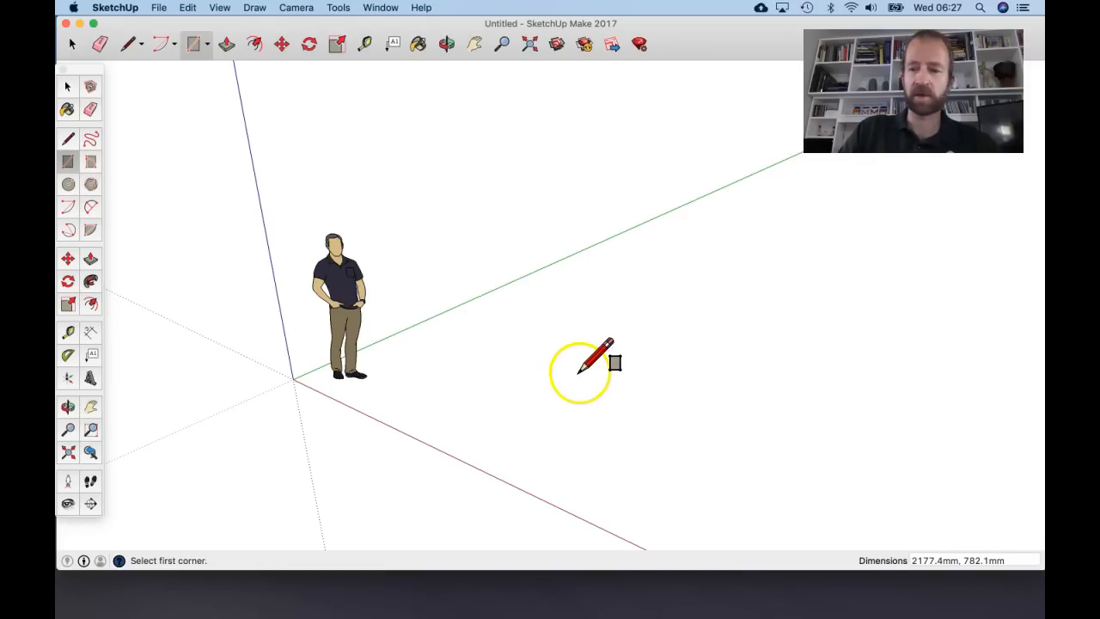
- Open the Units section of the Model Info and choose Decimal format with Millimeters as the length unit
click(364, 8)
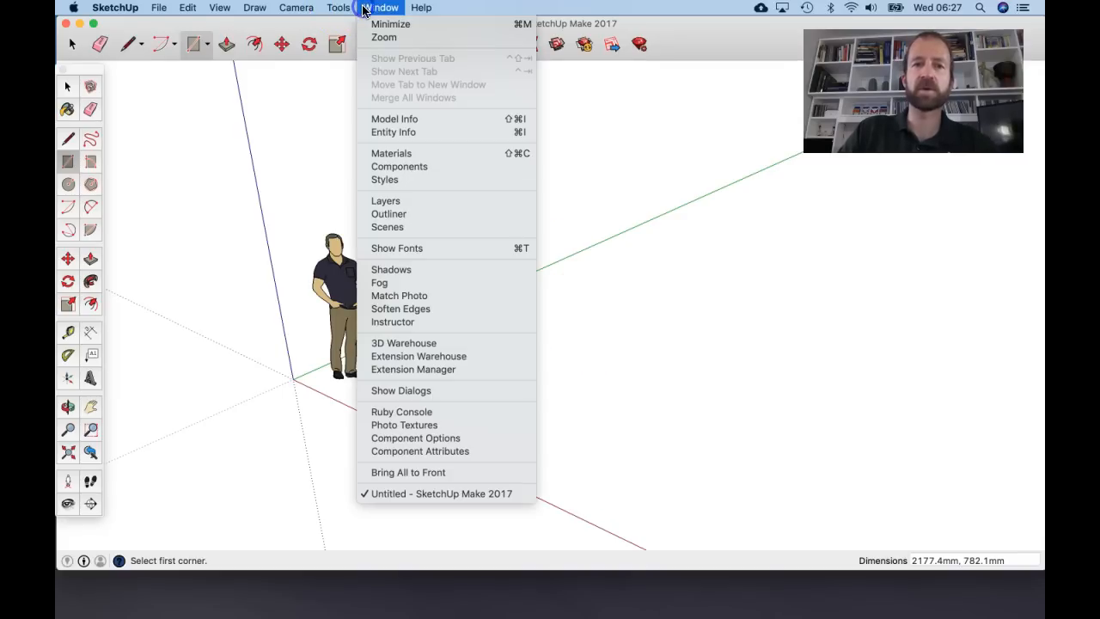
click(388, 120)
drag(684, 171, 554, 160)
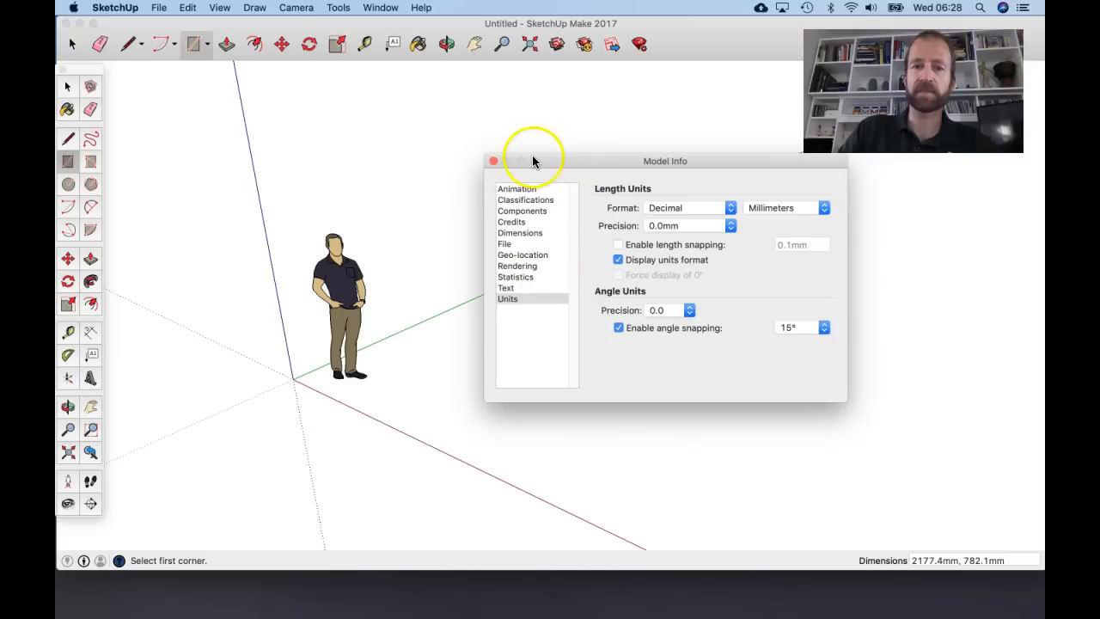
click(511, 299)
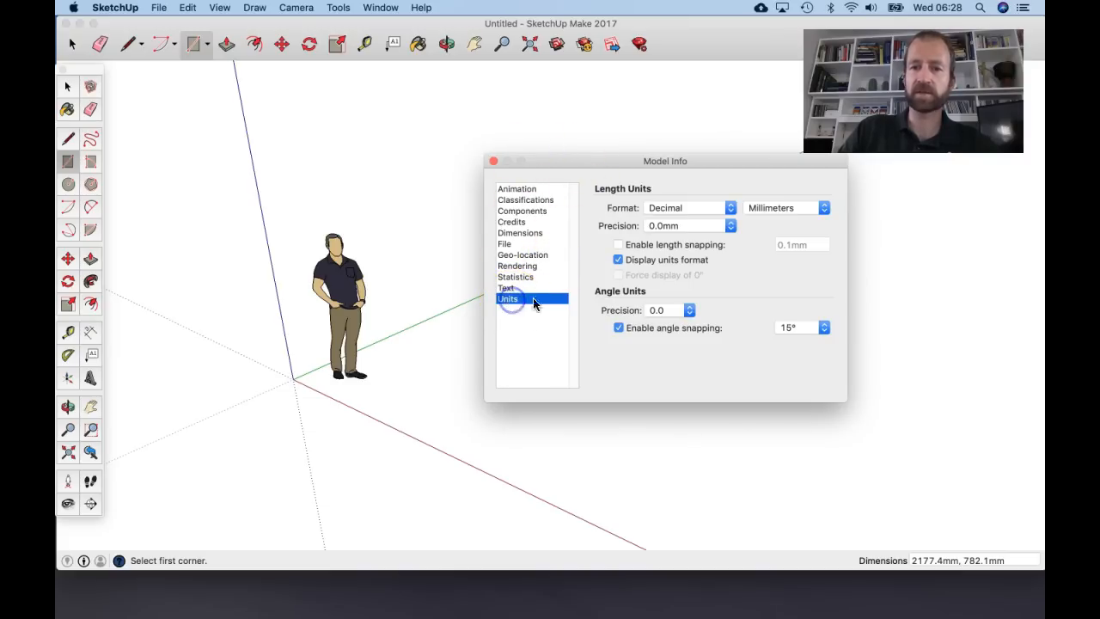
click(731, 212)
click(730, 209)
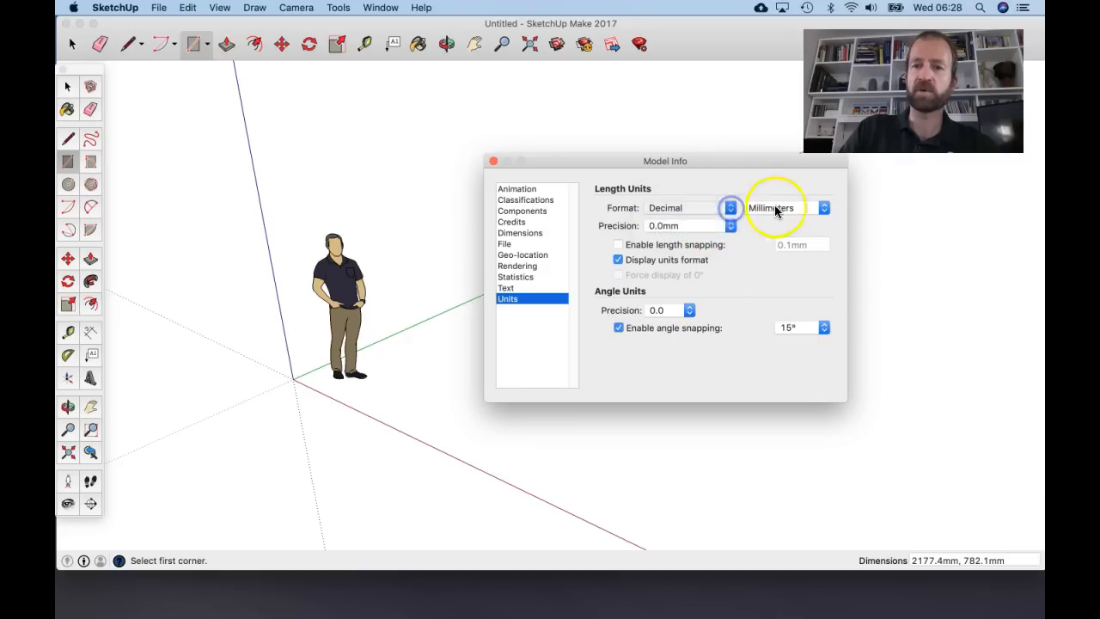
click(822, 209)
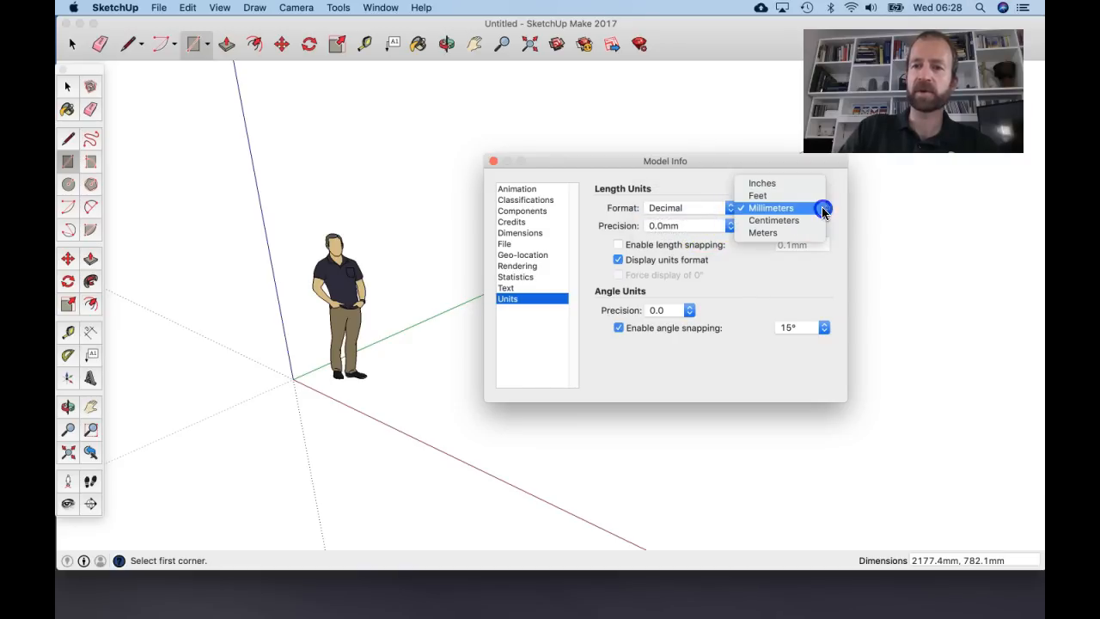
click(778, 210)
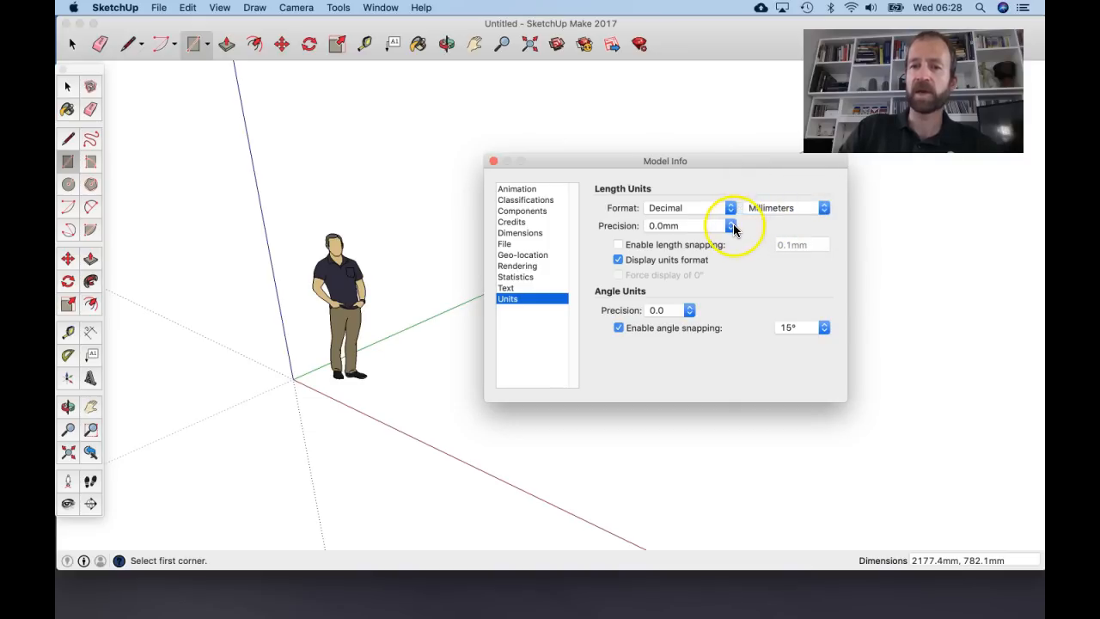
- Set the length precision to 0mm and close the Model Info window
click(730, 227)
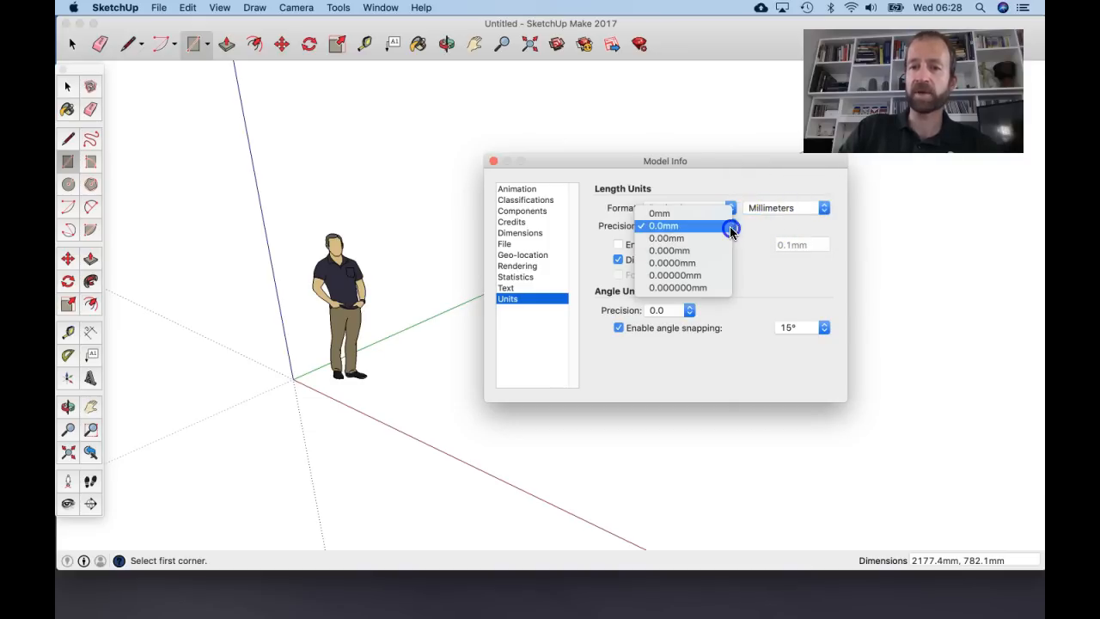
click(661, 212)
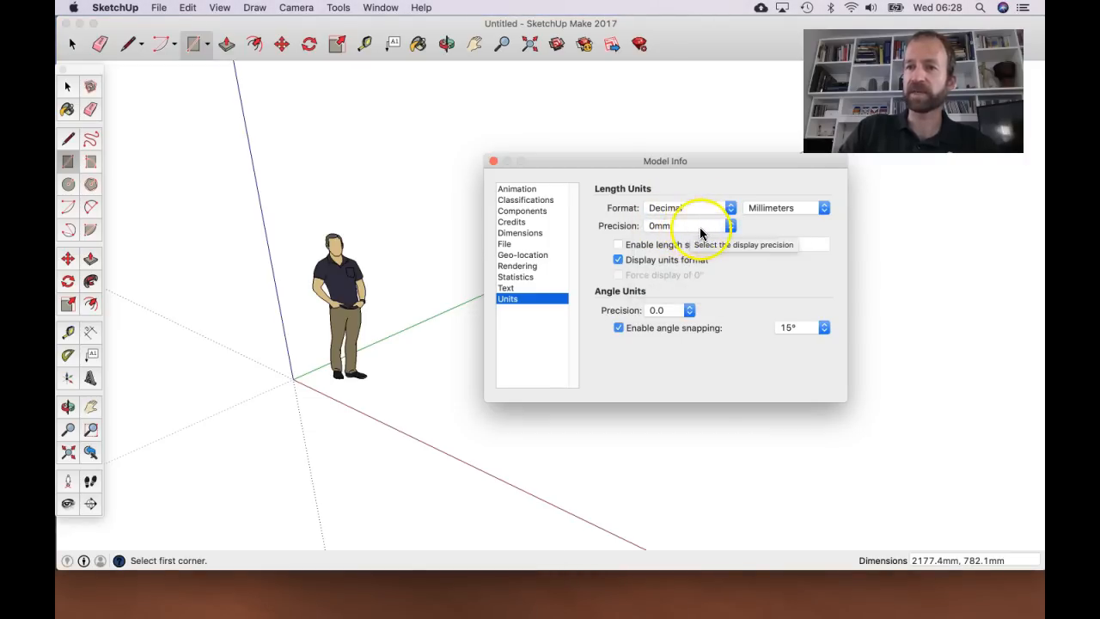
click(731, 227)
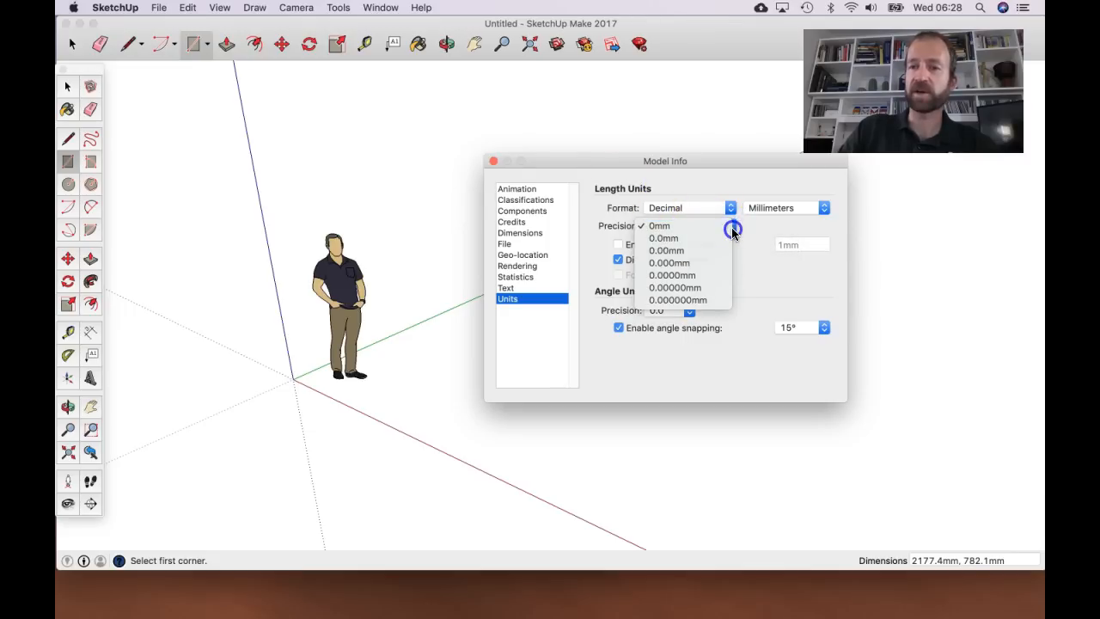
click(728, 228)
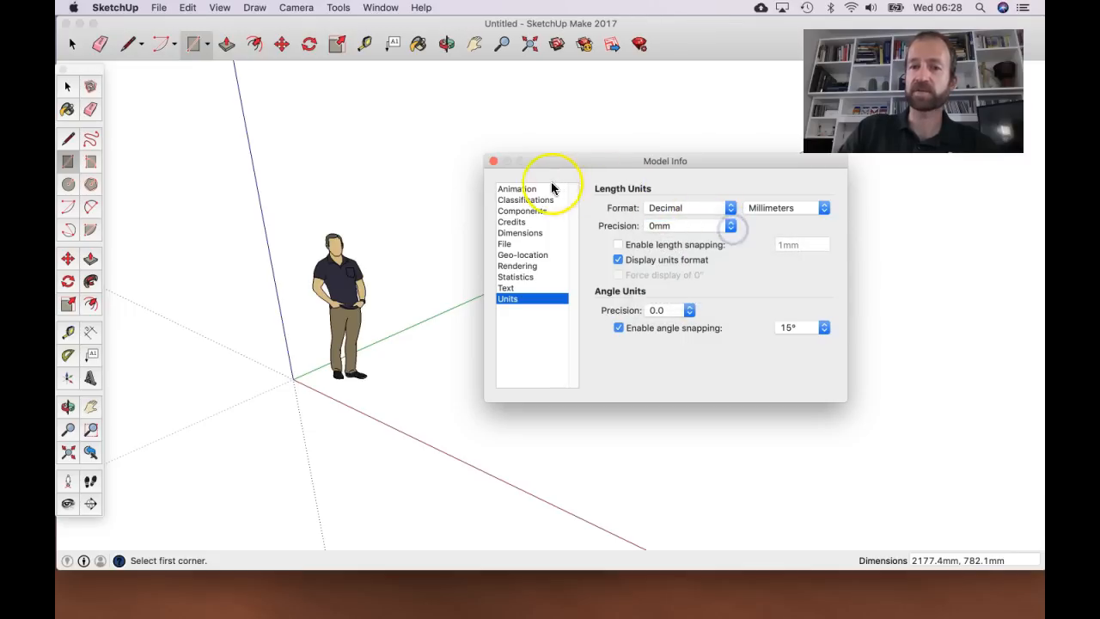
click(494, 162)
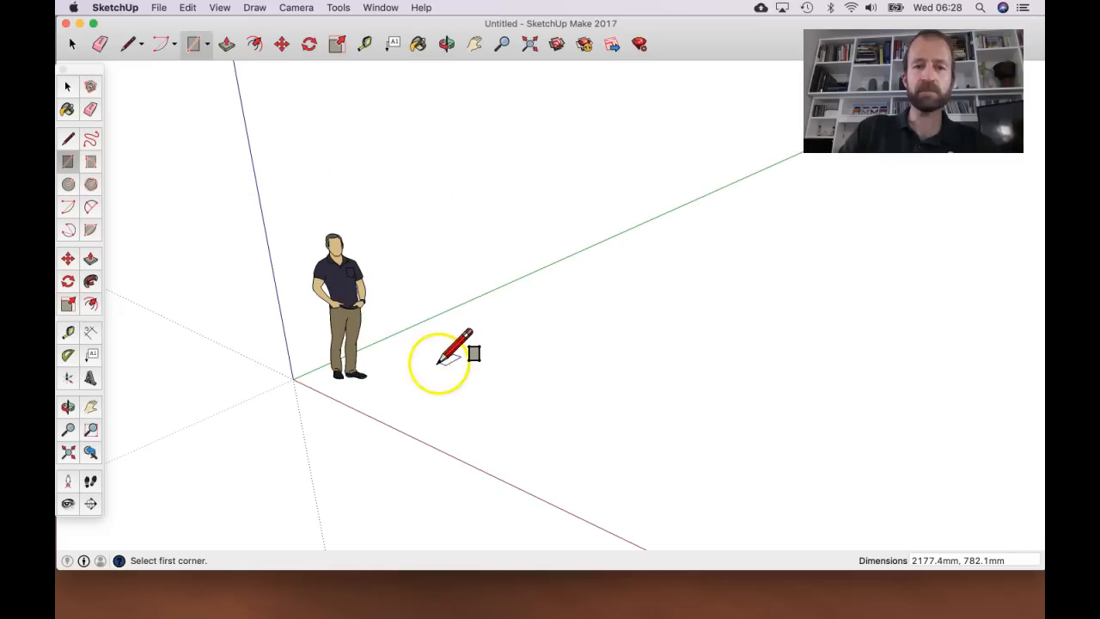
- Examine the standing figure and axes from overhead, and return to a close perspective view of them
scroll(425, 332, up, 1)
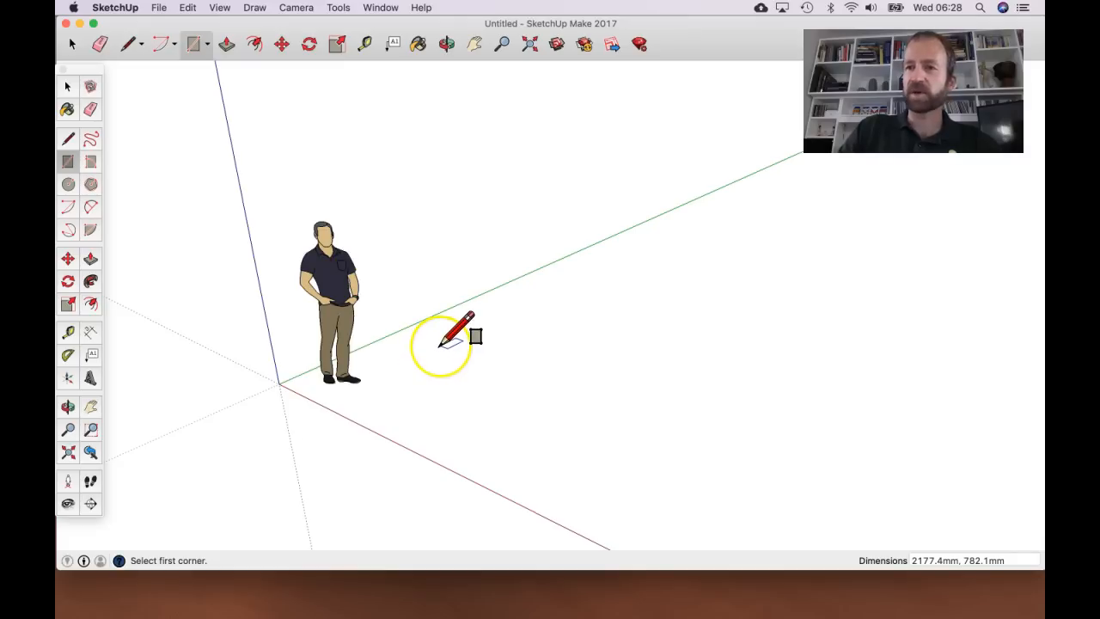
key(o)
drag(393, 324, 589, 495)
key(r)
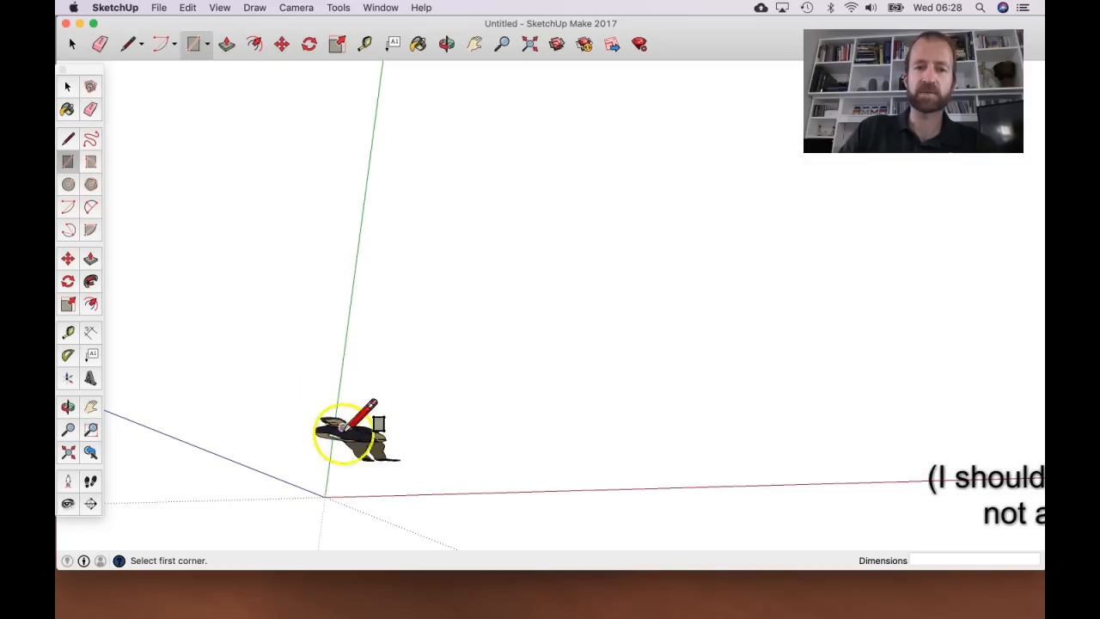
middle_drag(326, 497, 318, 281)
scroll(437, 316, down, 2)
middle_drag(539, 404, 387, 371)
scroll(526, 433, up, 3)
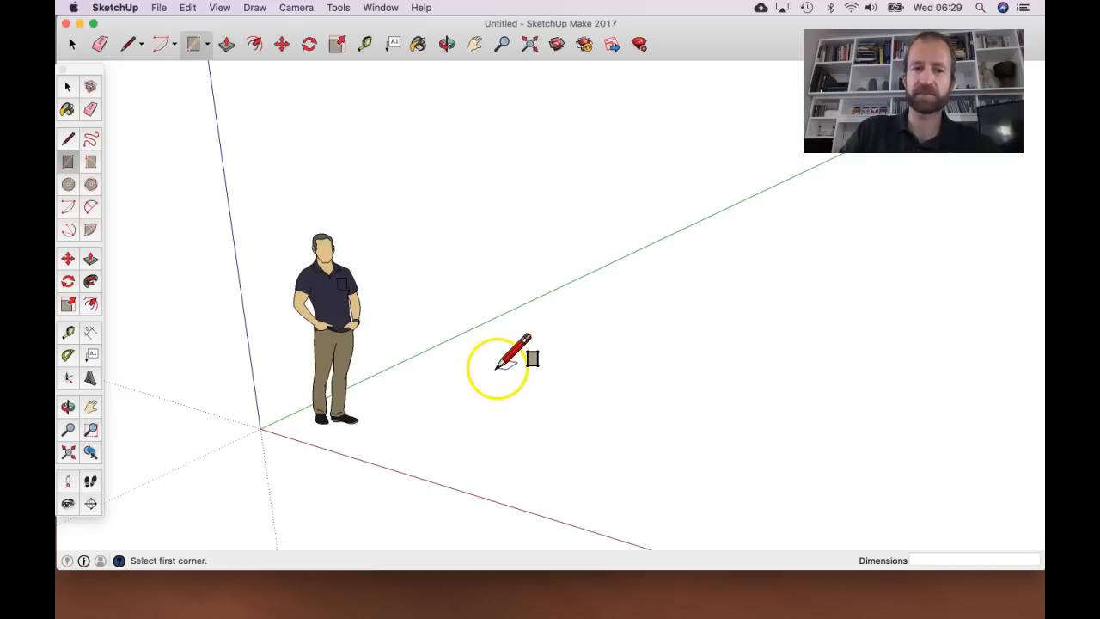
- Check in the tool palette options that the Large Tool Set is enabled, and reposition its palette slightly
middle_drag(316, 307, 478, 260)
key(r)
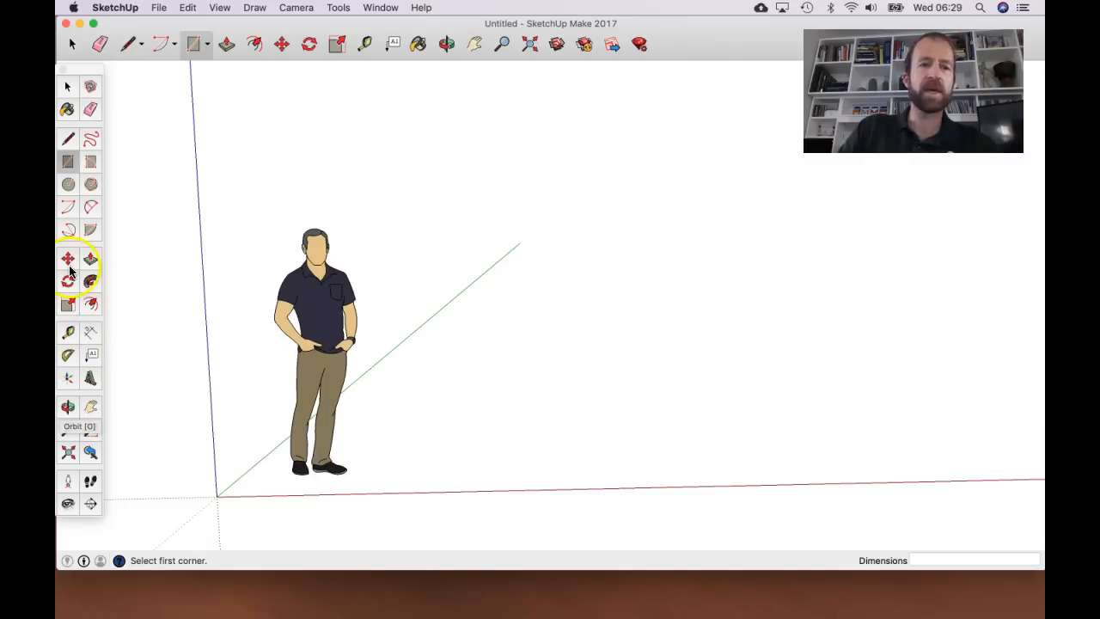
click(219, 7)
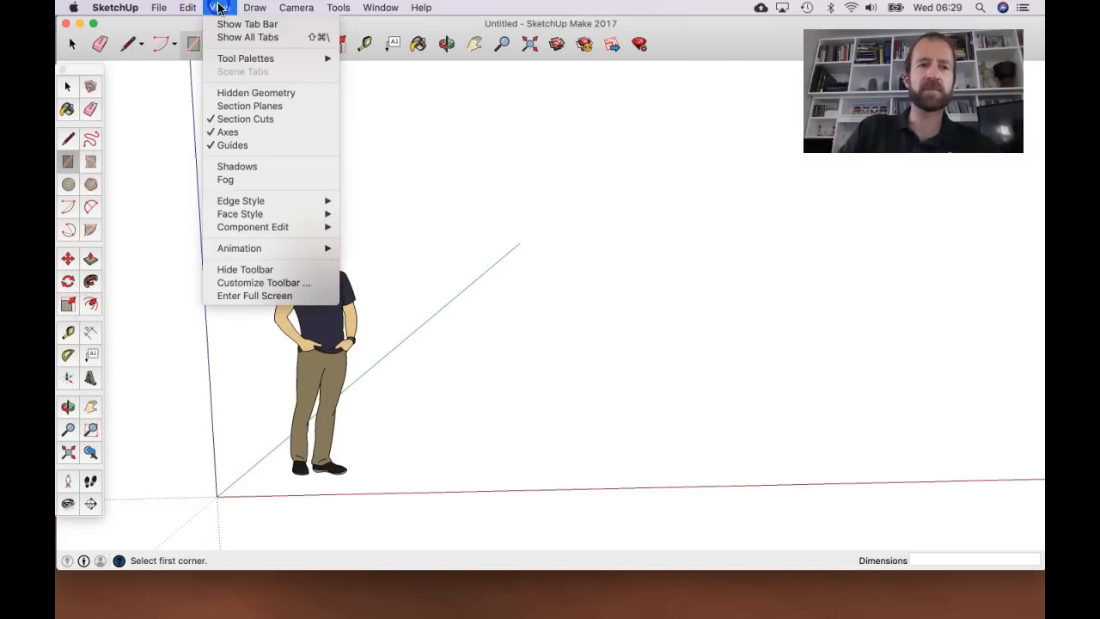
mouse_move(241, 60)
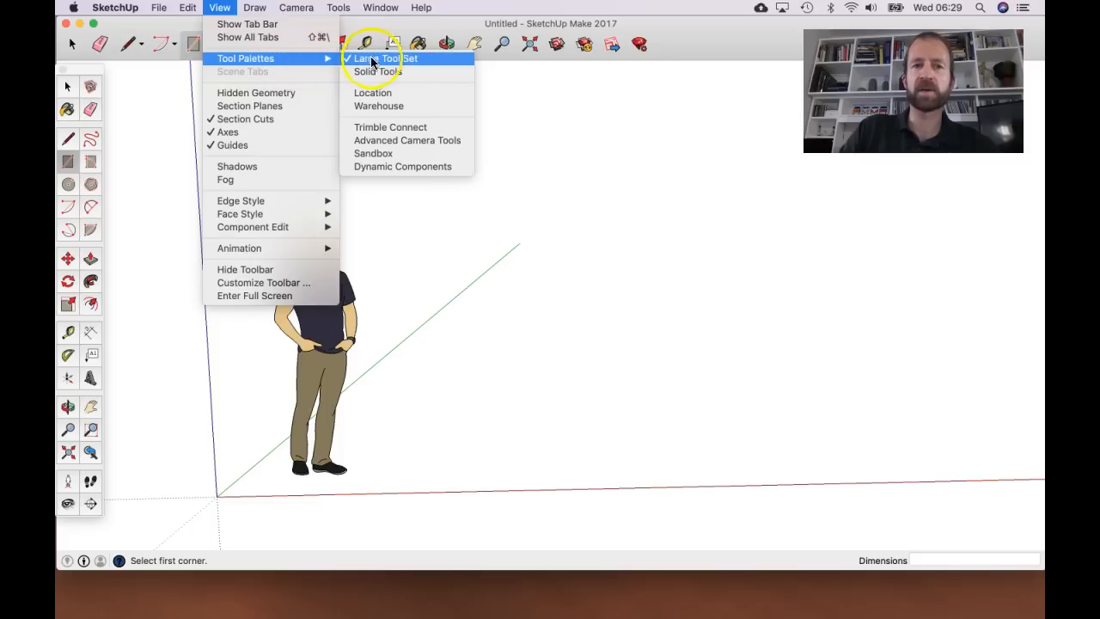
click(225, 9)
drag(91, 68, 92, 66)
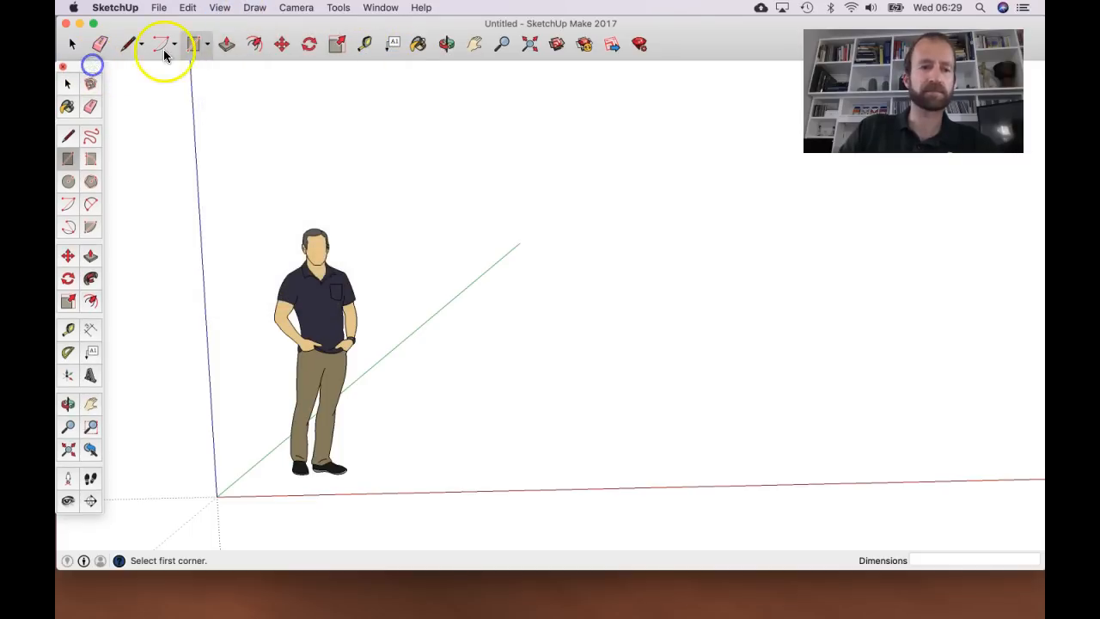
- Orbit around the standing figure and zoom out and back in on it to examine it at different distances
click(72, 412)
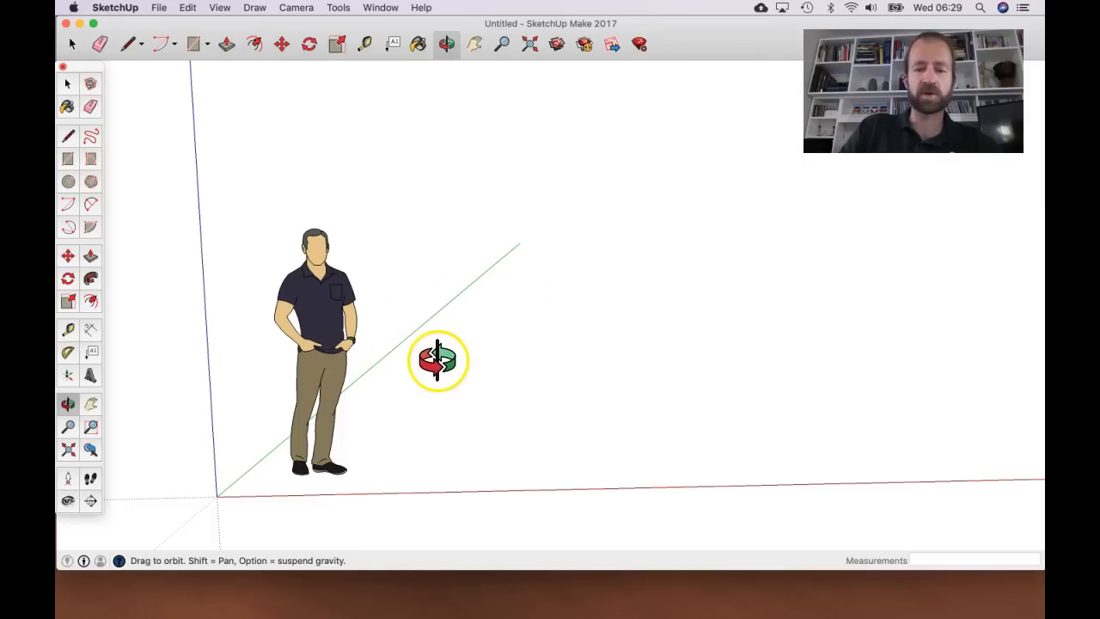
key(space)
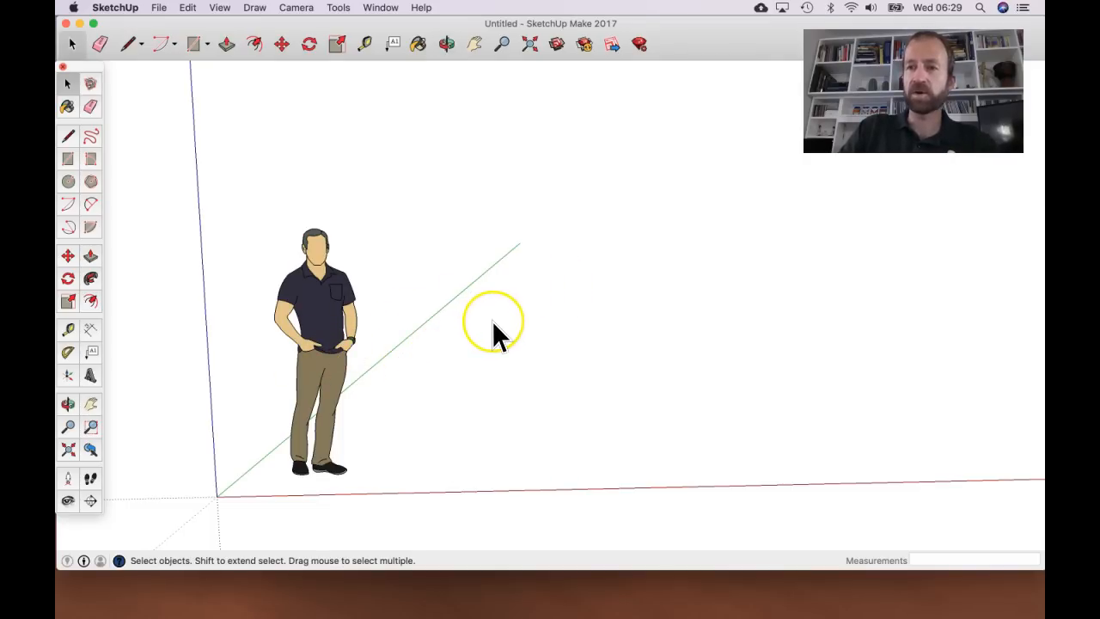
key(o)
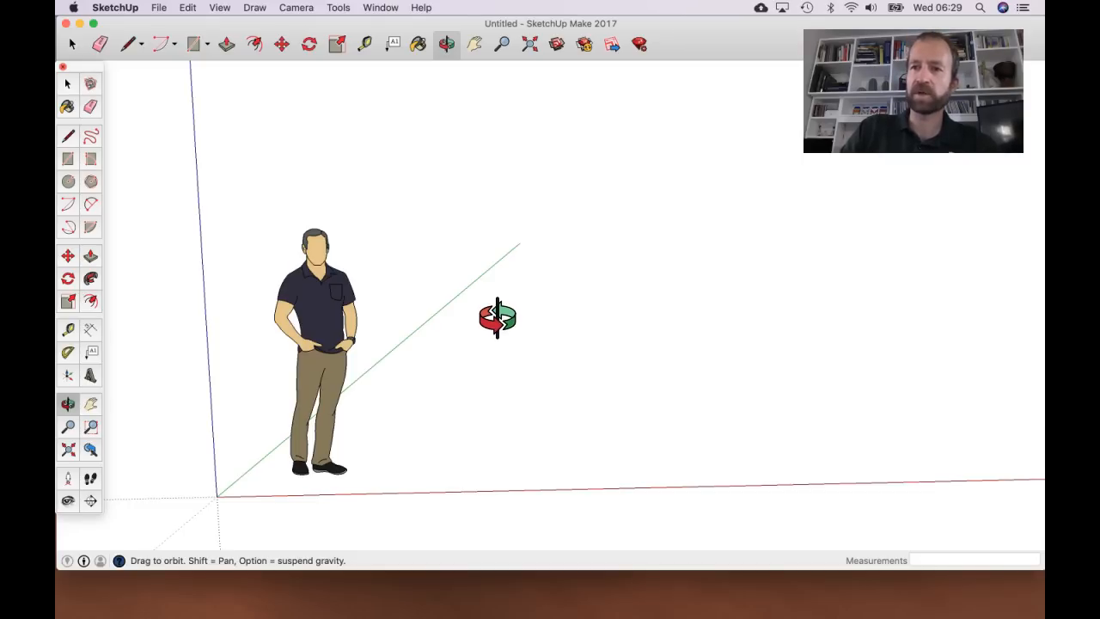
click(518, 286)
drag(518, 287, 480, 314)
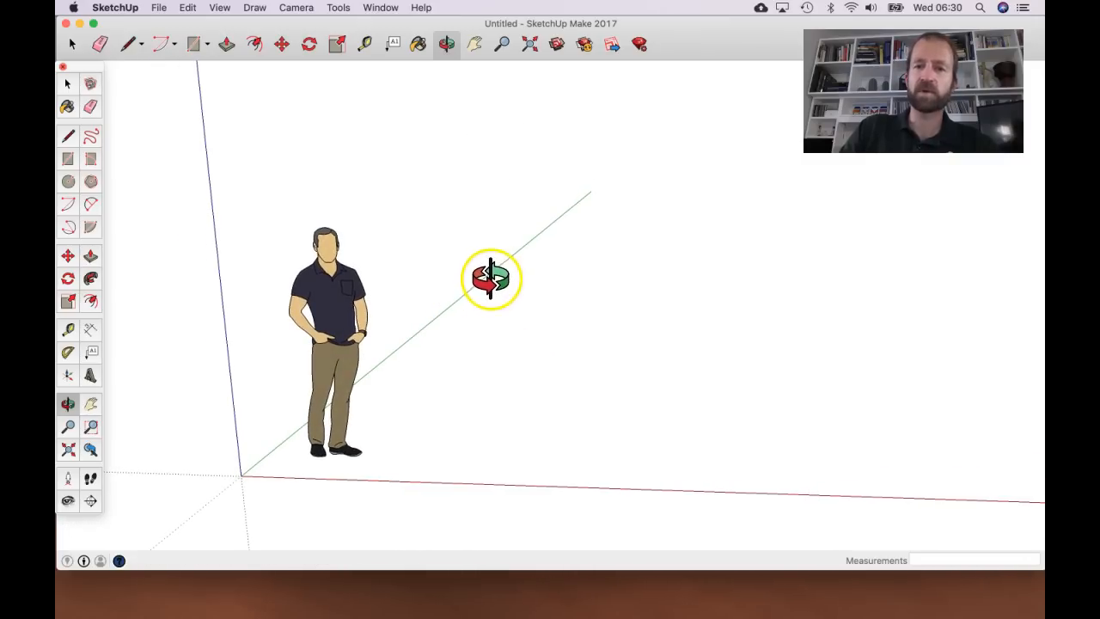
scroll(328, 291, down, 5)
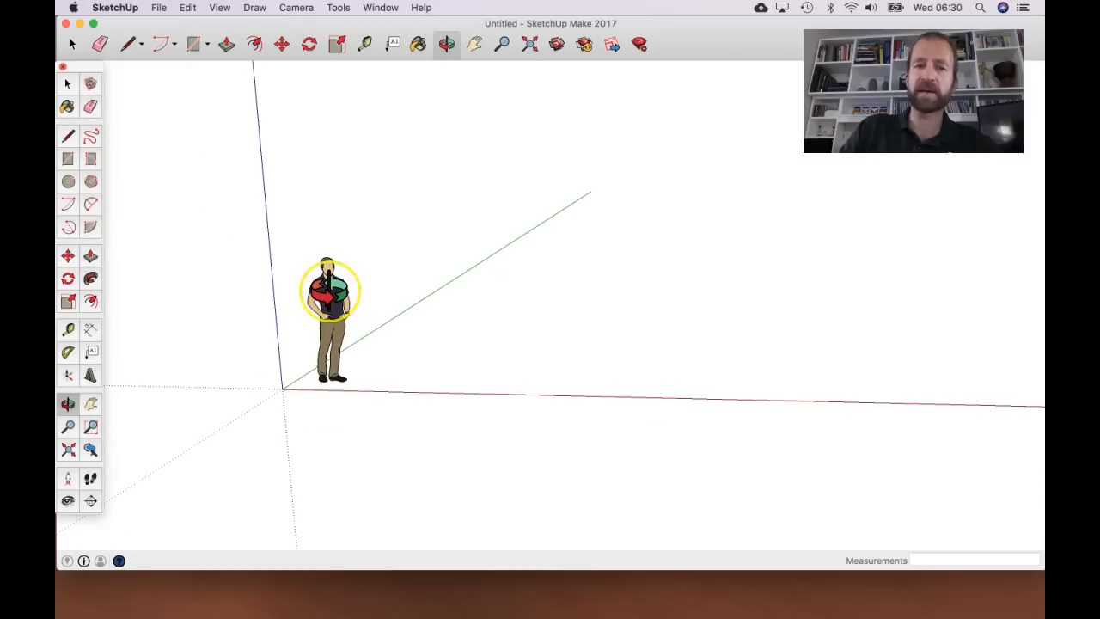
scroll(327, 286, down, 2)
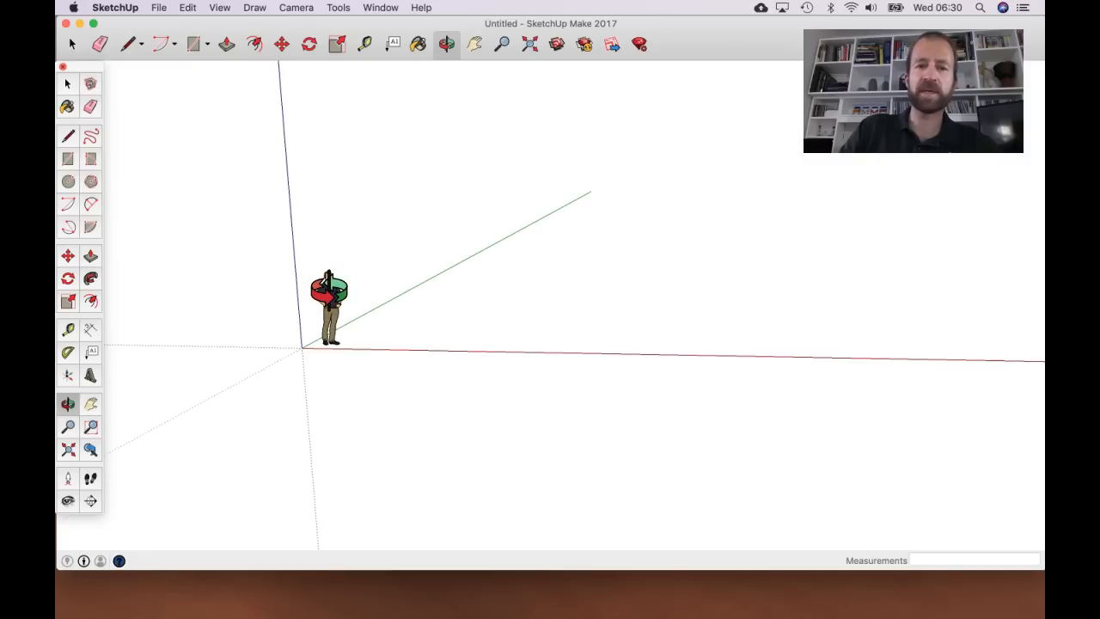
scroll(329, 291, up, 8)
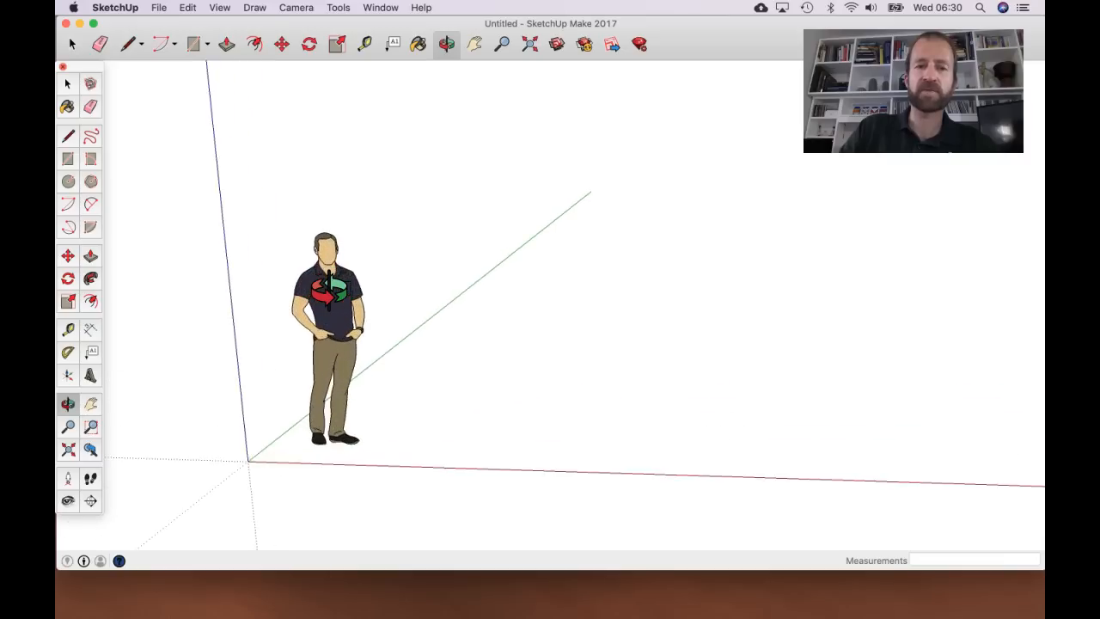
scroll(329, 294, up, 1)
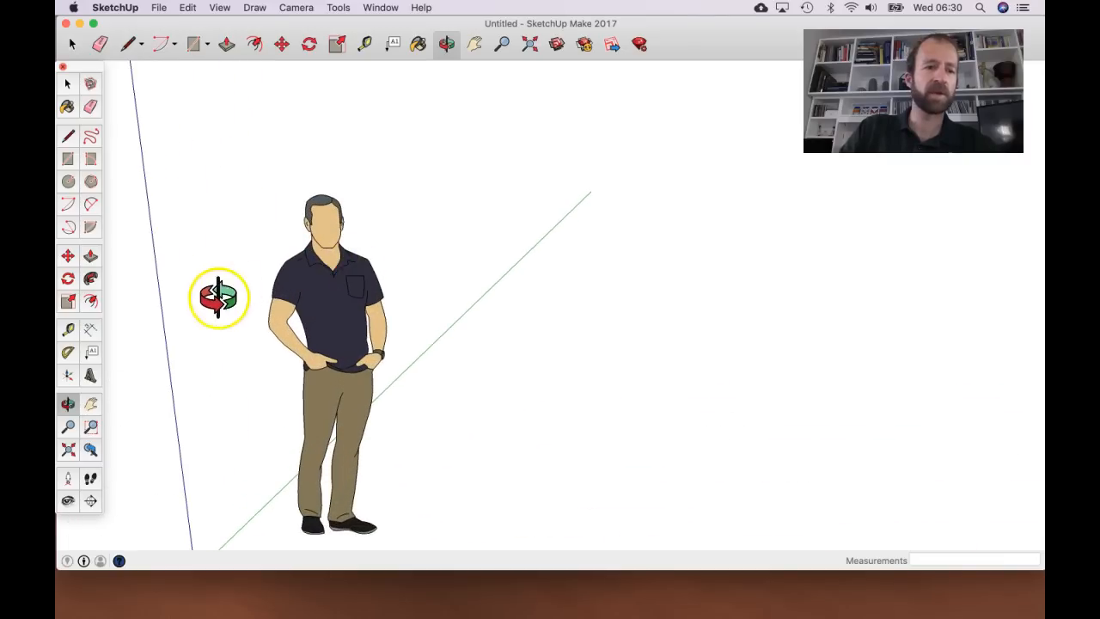
scroll(361, 310, down, 4)
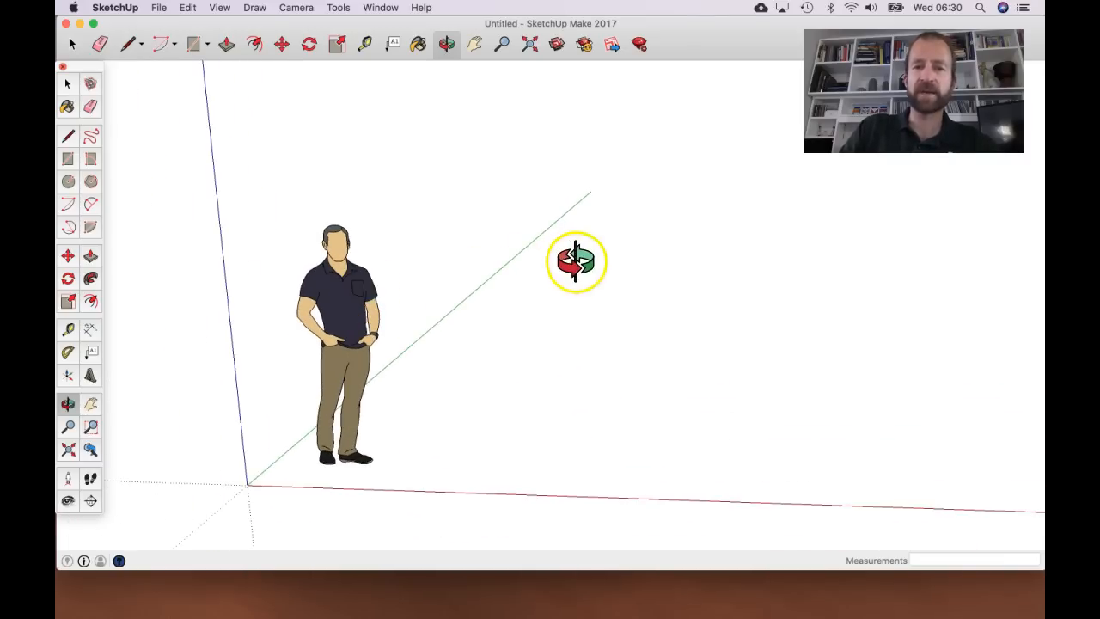
- Pan across the scene and orbit around the figure and axes to view them from several sides
click(92, 405)
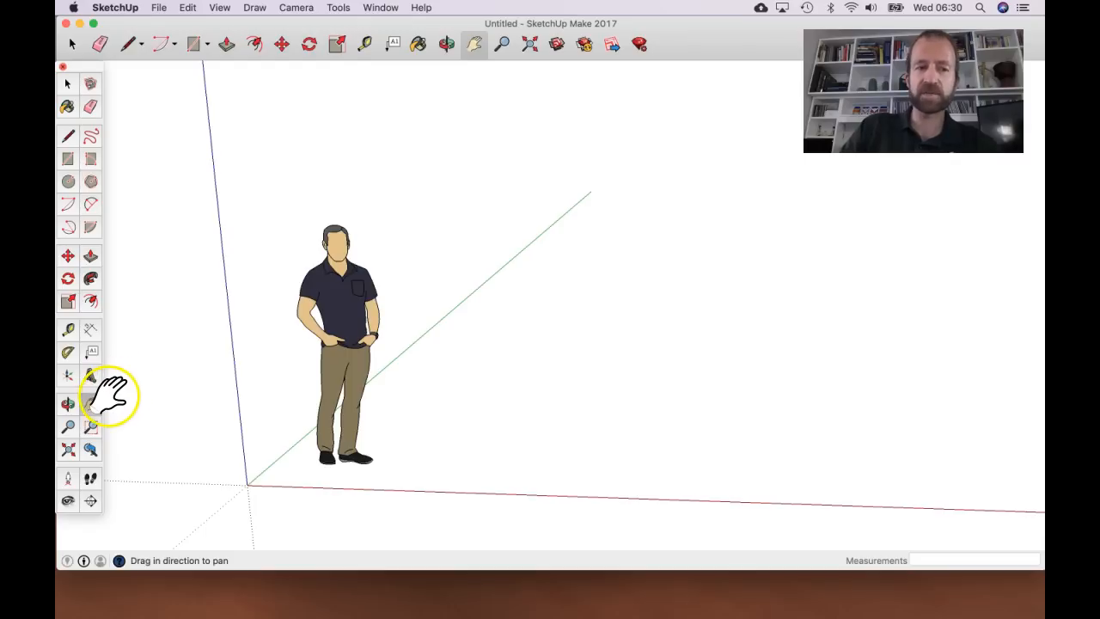
drag(685, 279, 196, 349)
click(68, 404)
drag(513, 267, 247, 195)
drag(586, 208, 369, 246)
drag(565, 164, 776, 238)
drag(534, 284, 823, 212)
key(h)
drag(725, 270, 447, 308)
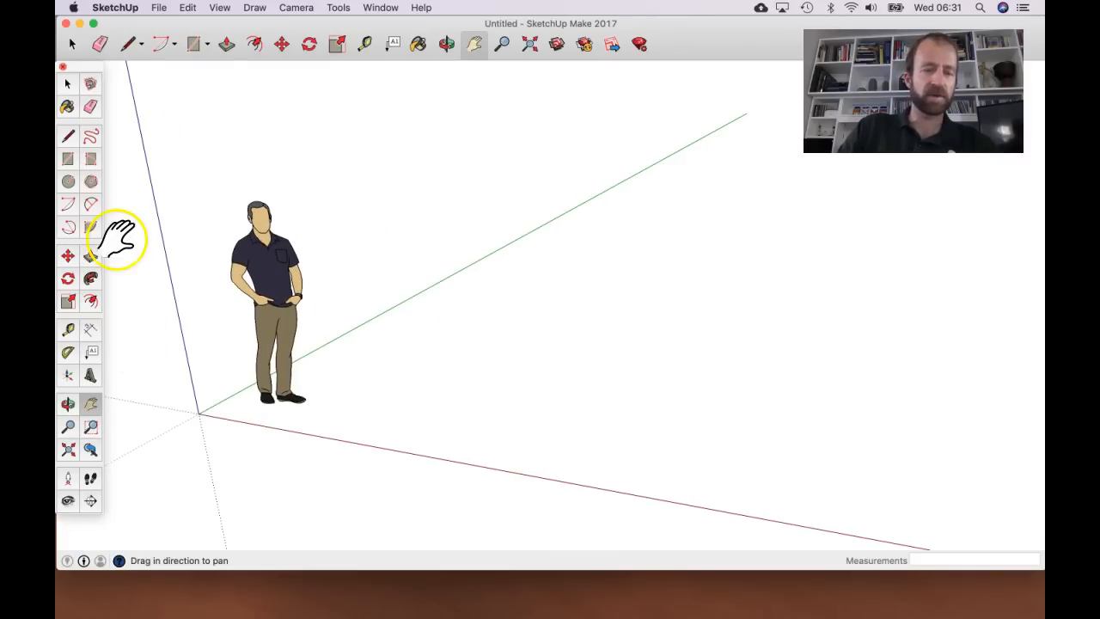
- Try out a rectangle on the ground plane beside the figure from a raised viewpoint, and cancel it
click(68, 160)
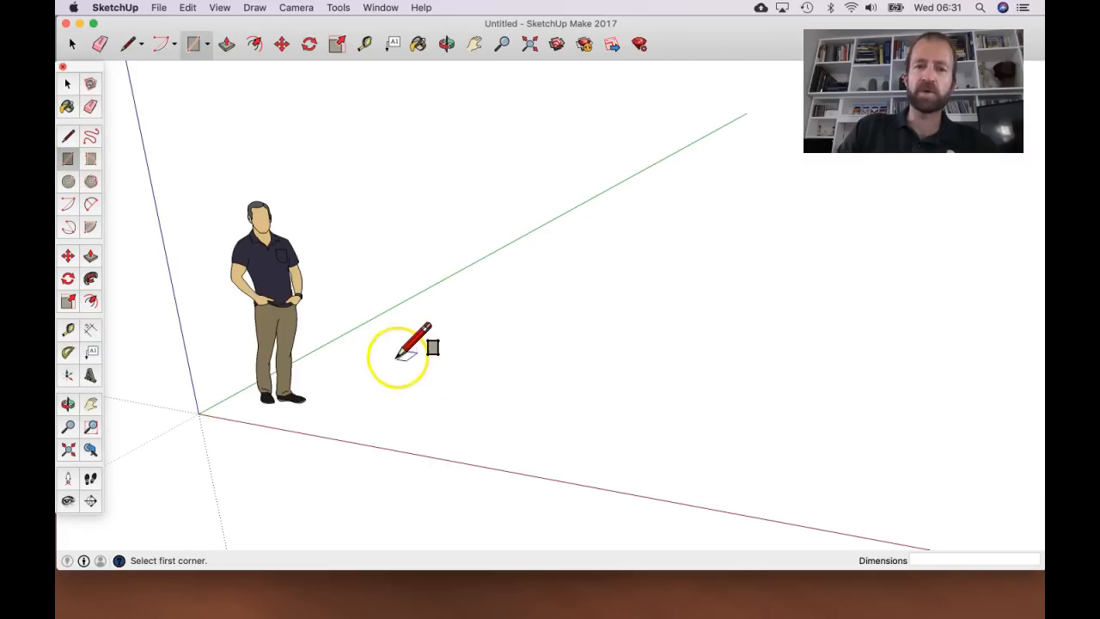
scroll(405, 340, up, 3)
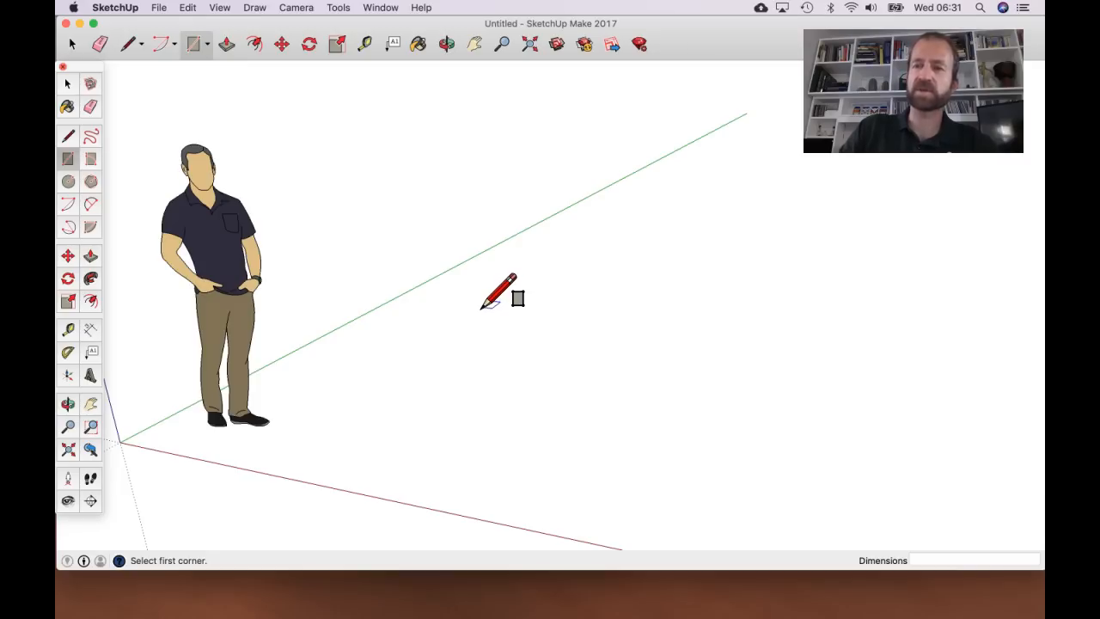
key(o)
drag(418, 297, 438, 275)
key(r)
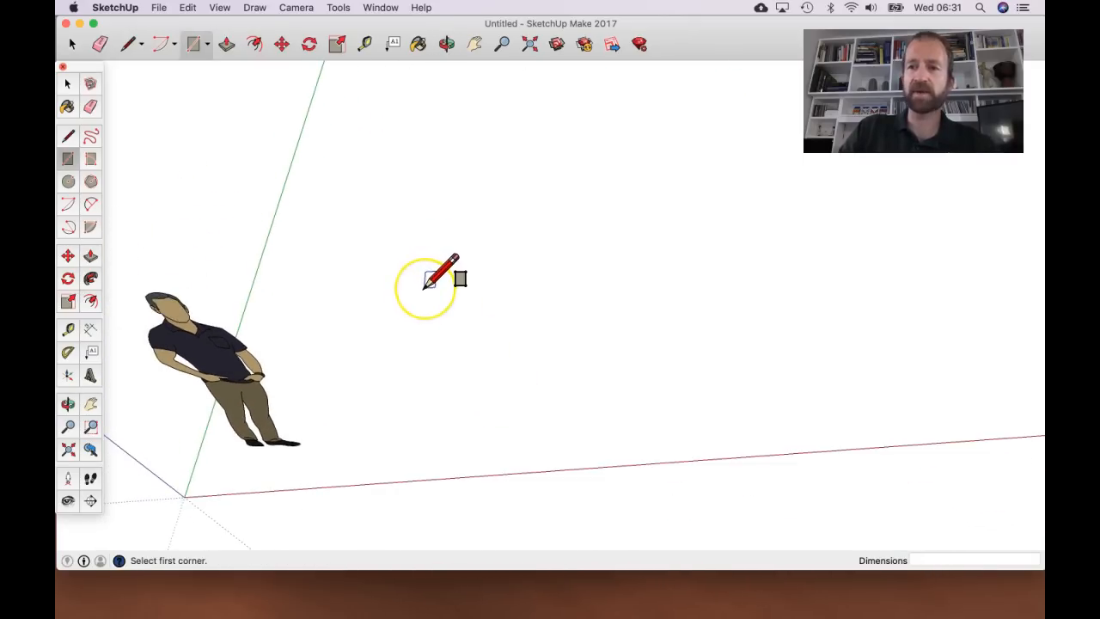
middle_drag(424, 288, 402, 287)
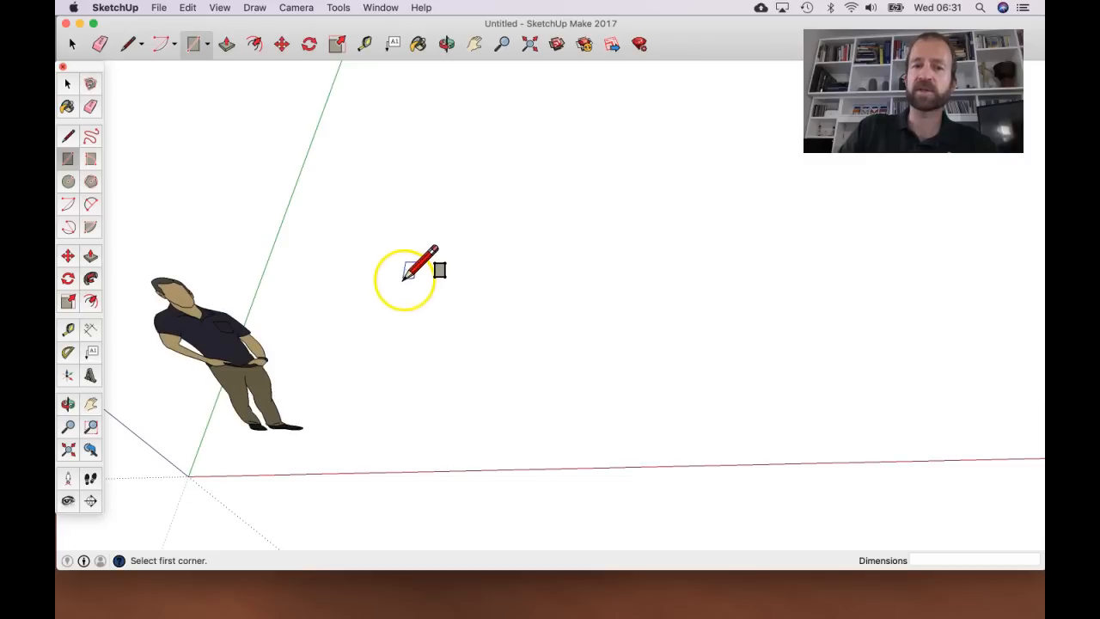
click(384, 265)
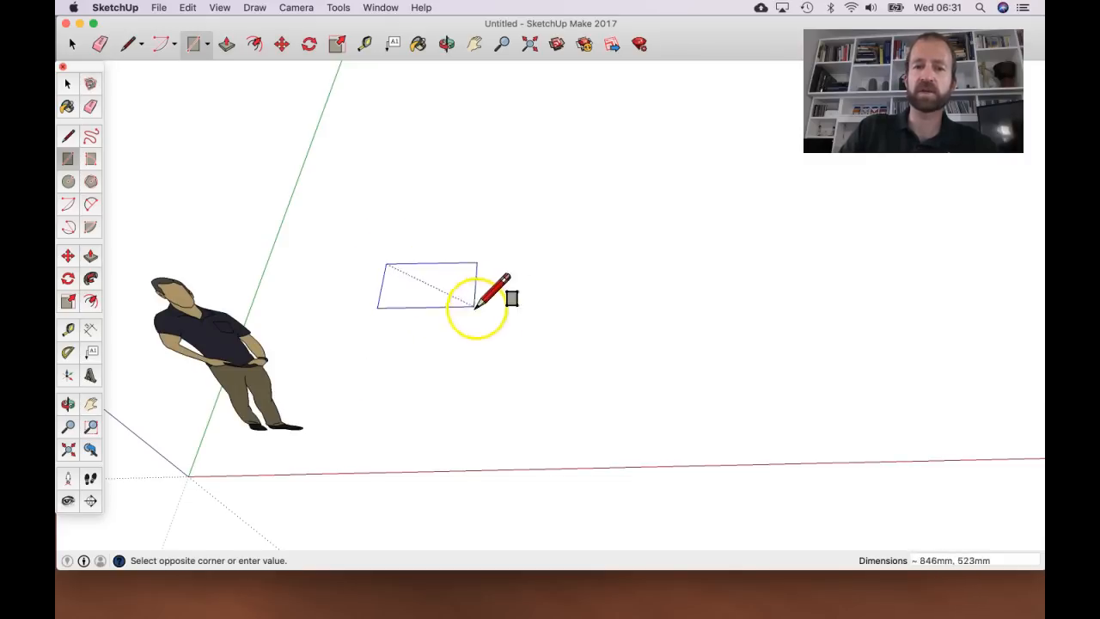
key(Escape)
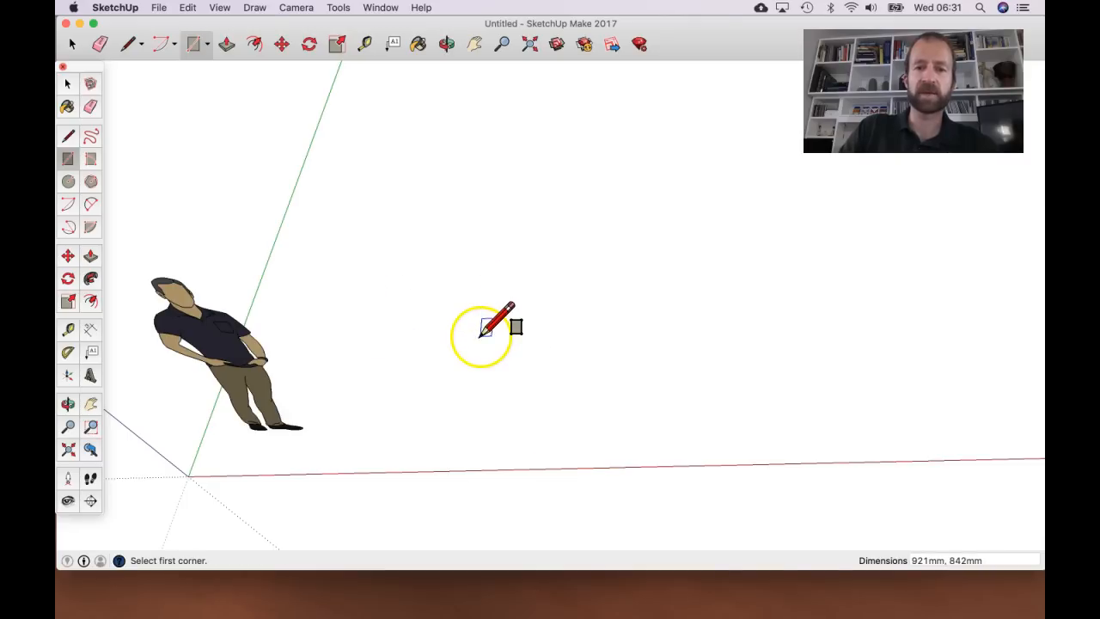
- Try out an upright rectangle beside the figure from a low, eye-level viewpoint, and cancel it
middle_drag(413, 450, 496, 180)
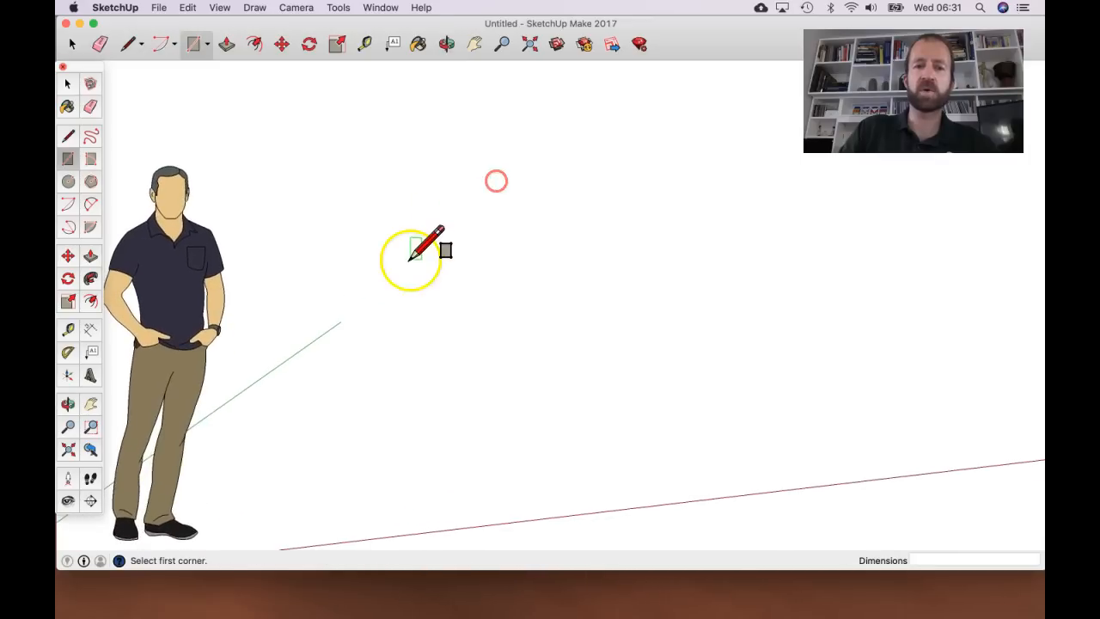
scroll(404, 271, down, 2)
middle_drag(392, 289, 351, 296)
scroll(378, 217, up, 2)
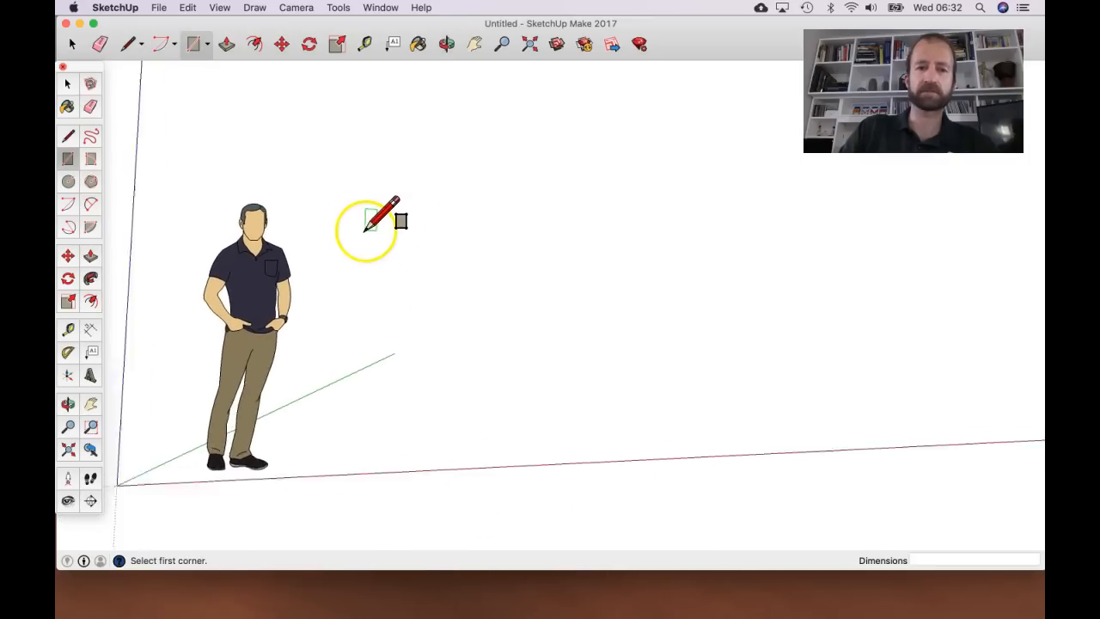
click(373, 225)
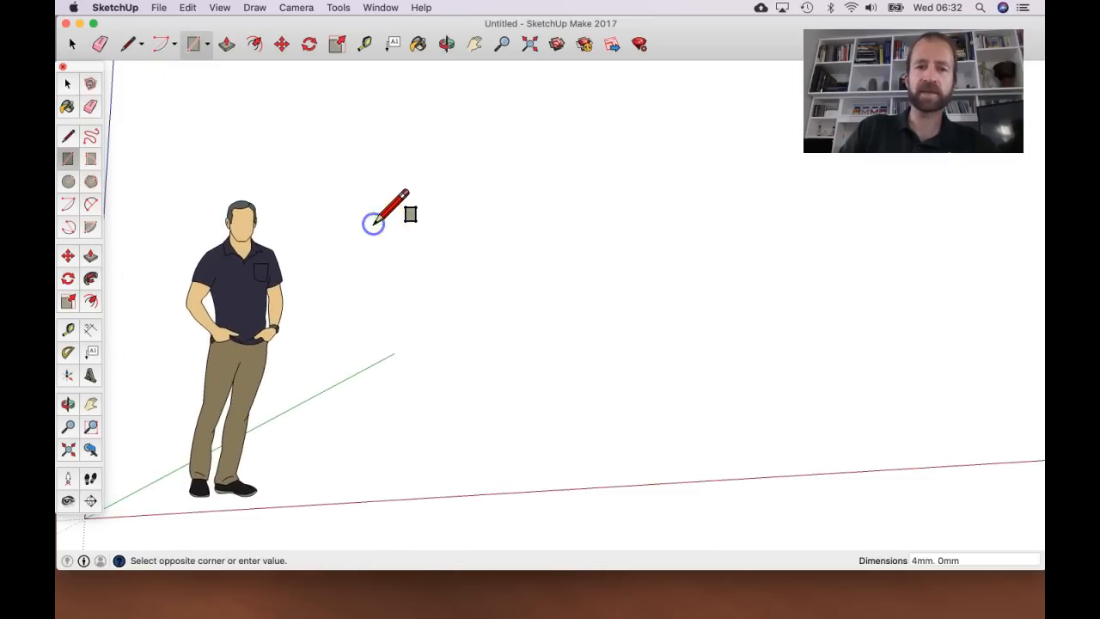
drag(390, 235, 496, 382)
key(Escape)
- Draw a rectangle about 932 mm by 767 mm on the ground plane beside the figure, and undo it
middle_drag(503, 232, 307, 432)
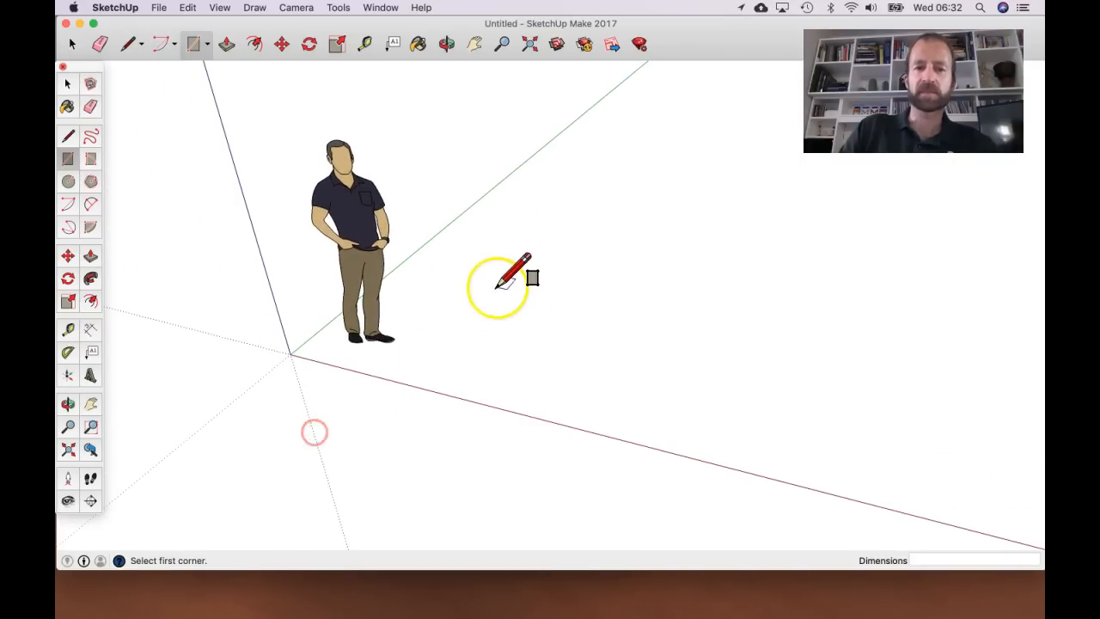
shift+middle_drag(556, 211, 457, 272)
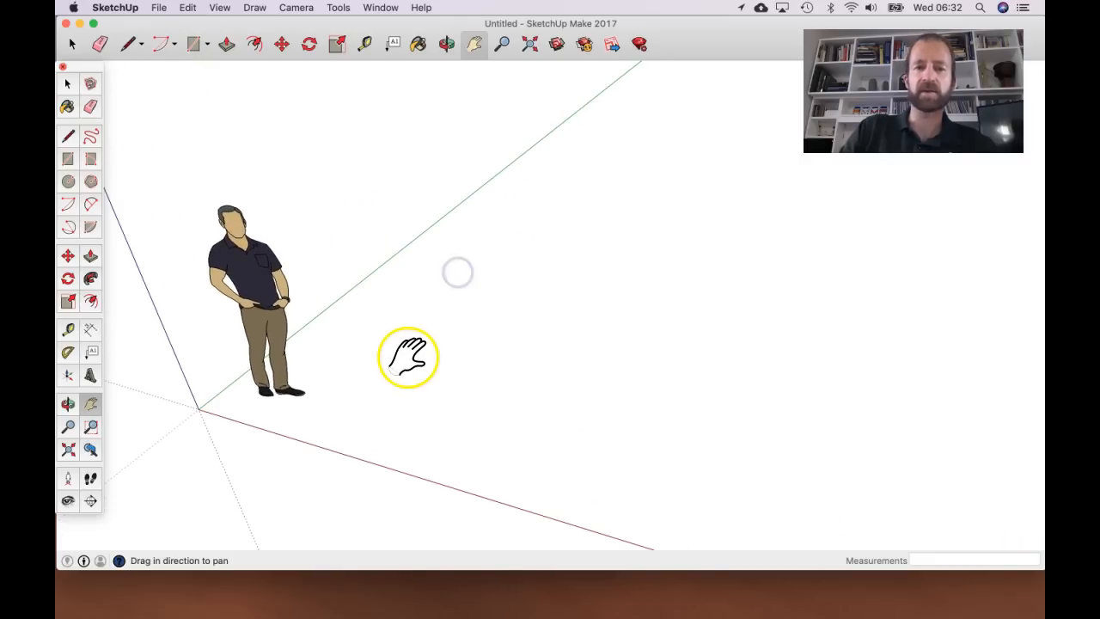
scroll(421, 345, up, 2)
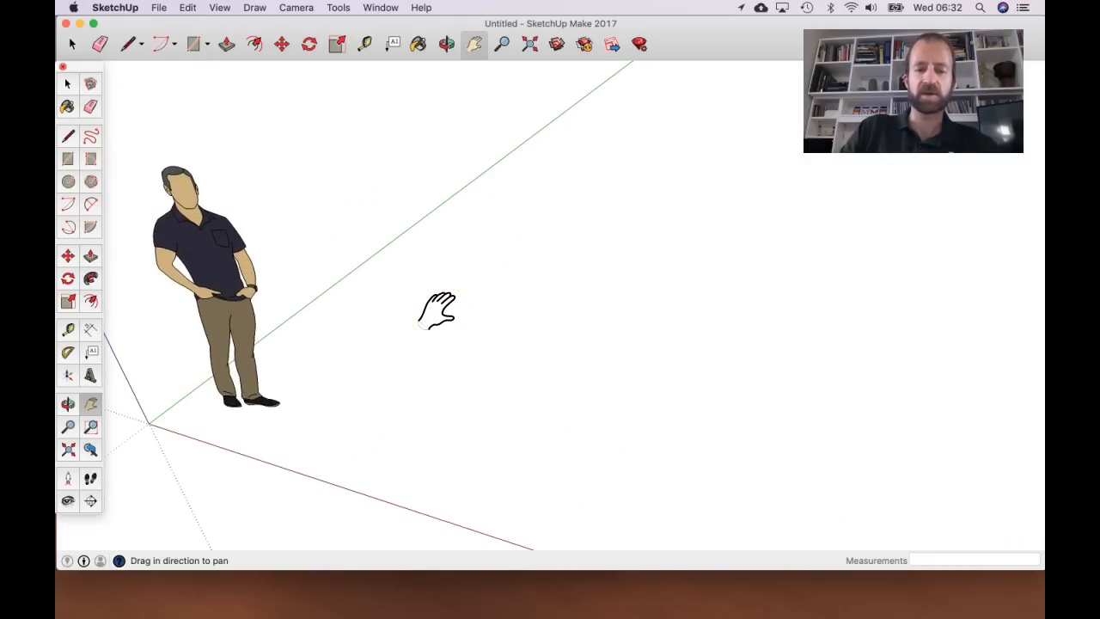
key(r)
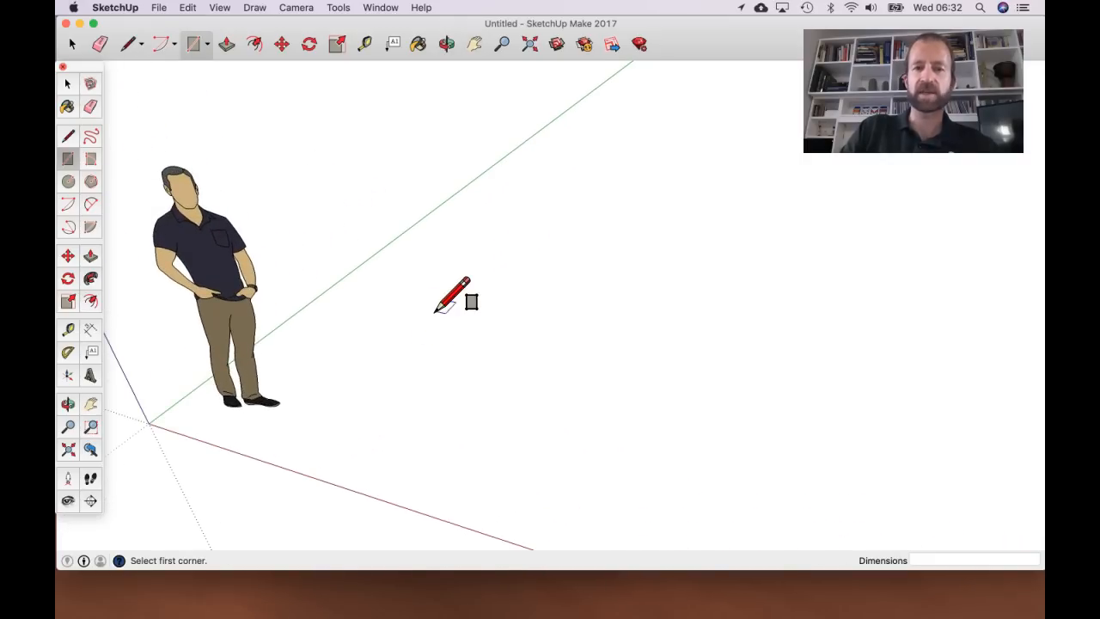
click(382, 285)
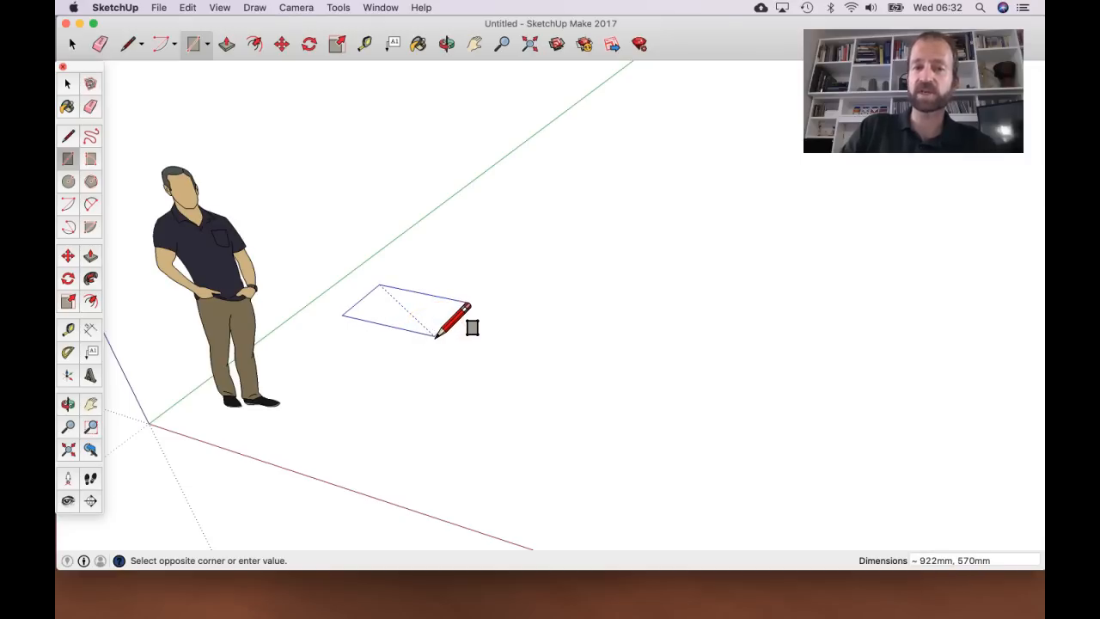
drag(391, 325, 423, 349)
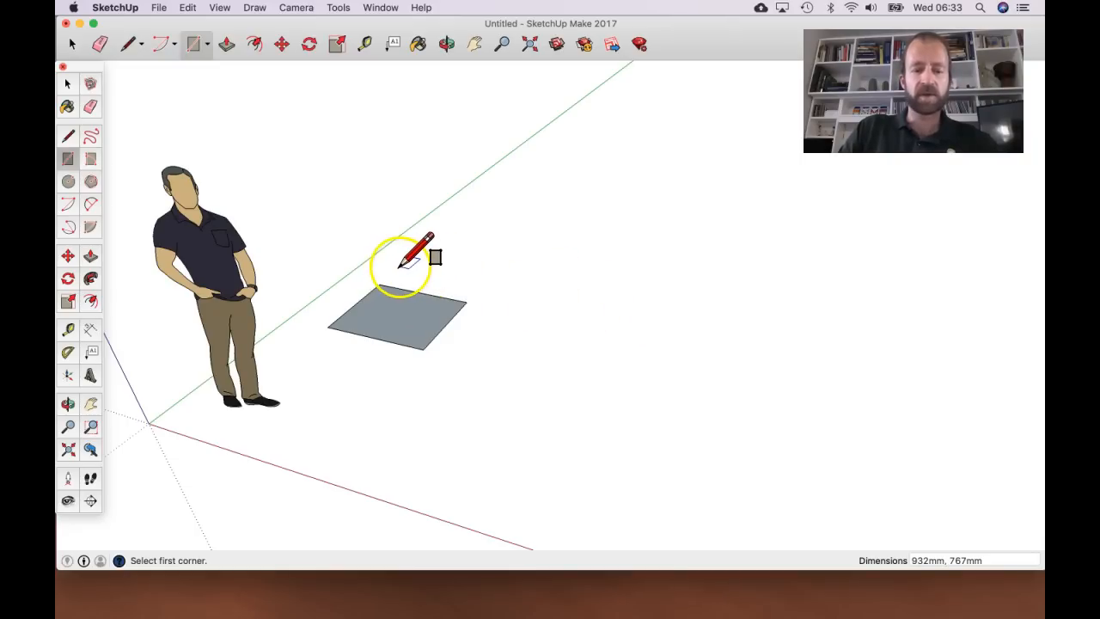
key(super+z)
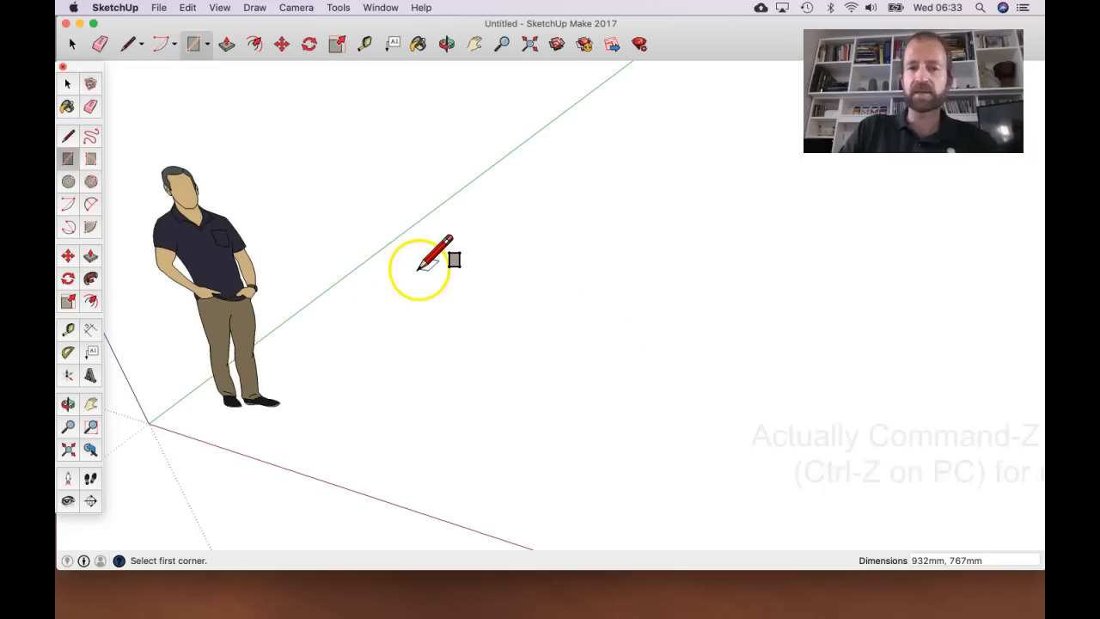
- Draw a rectangle with dimensions 500,600 mm on the ground plane beside the figure
click(369, 288)
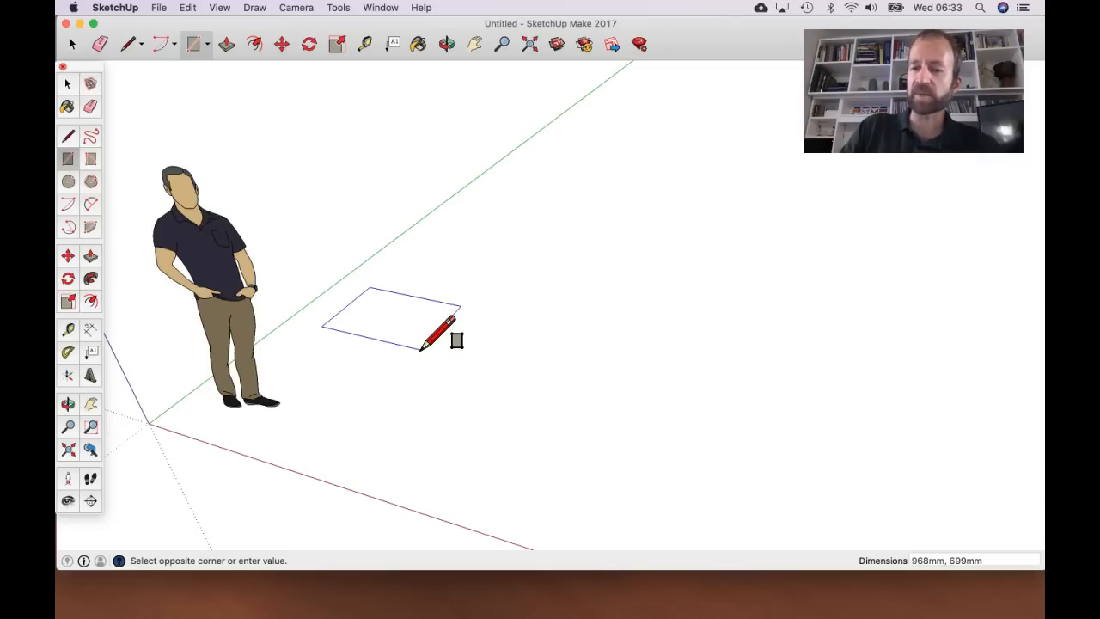
drag(427, 353, 425, 357)
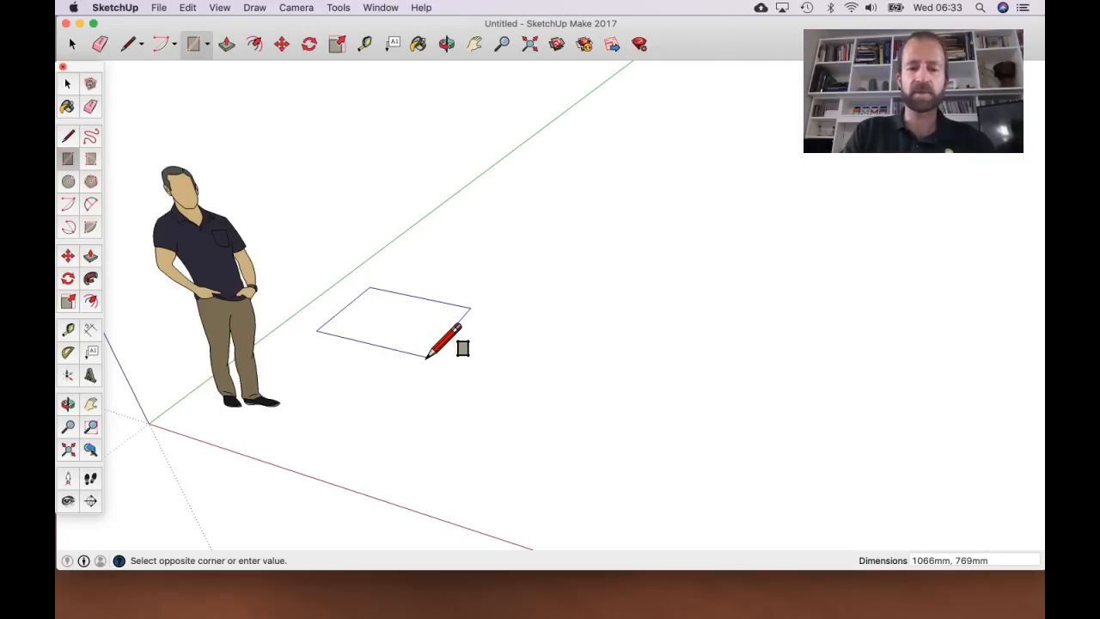
text(500,600)
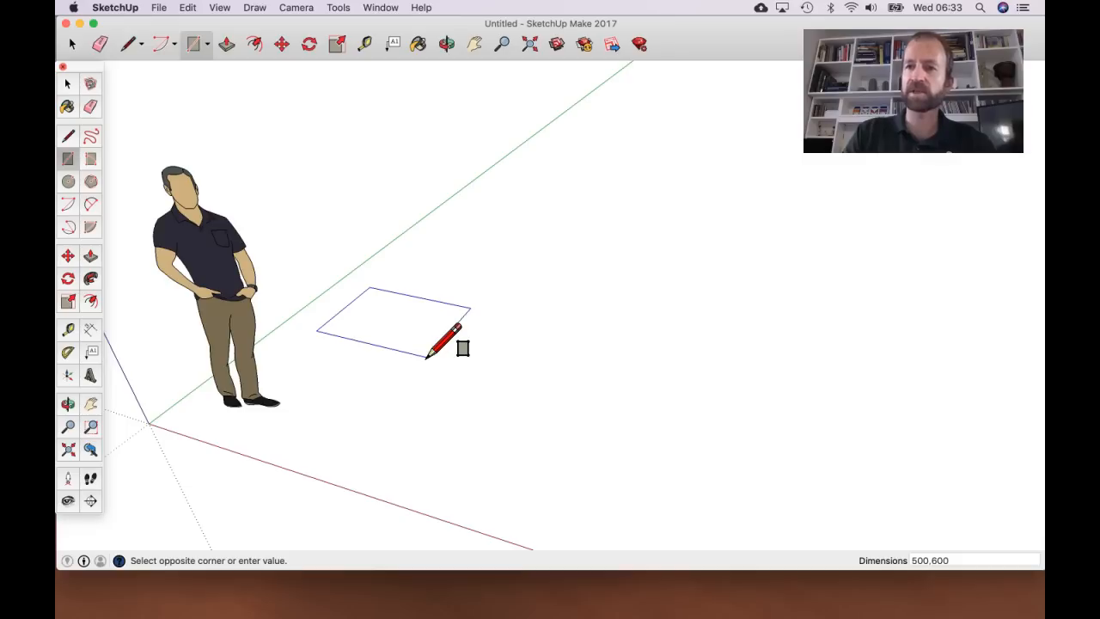
key(Return)
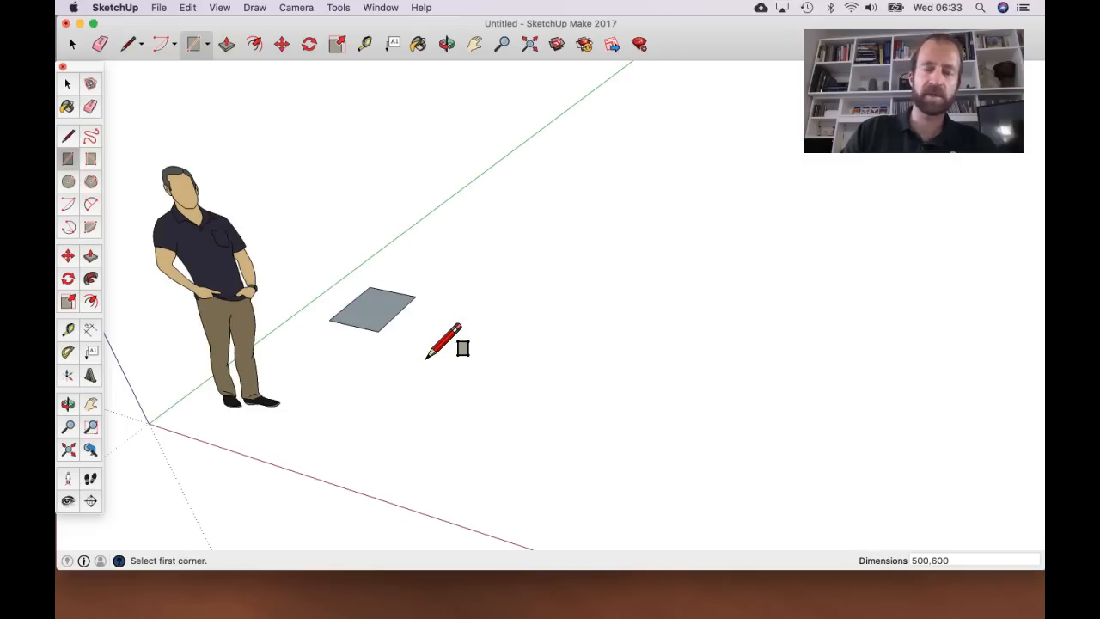
- Draw a rectangle with dimensions 1000,100 on the ground plane beside the existing rectangle
scroll(393, 289, up, 5)
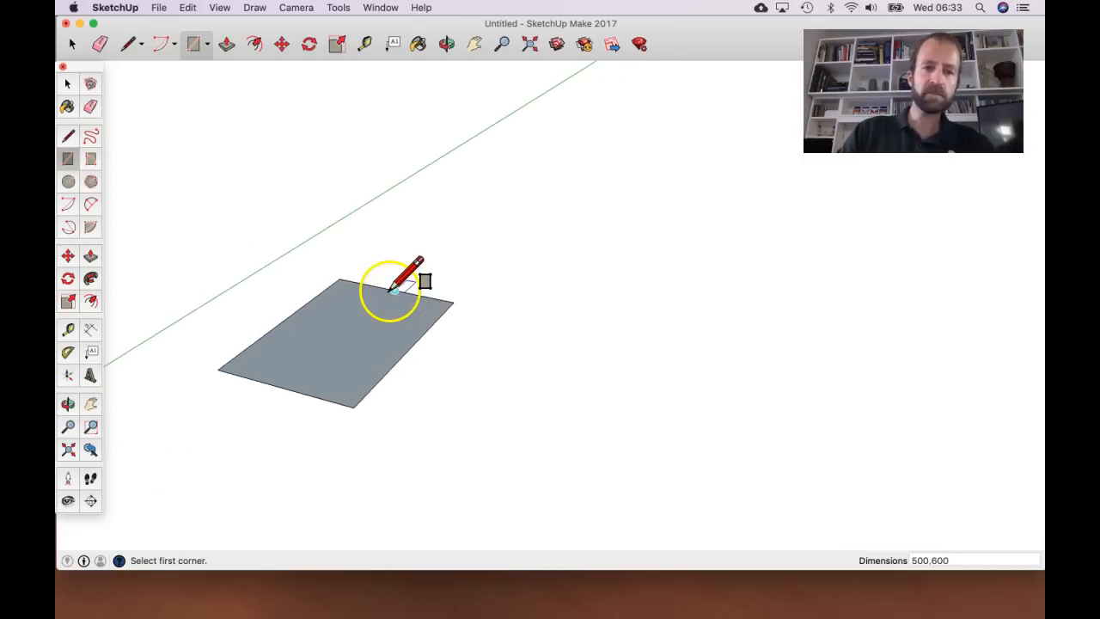
scroll(337, 272, up, 1)
scroll(310, 265, up, 1)
scroll(310, 264, down, 4)
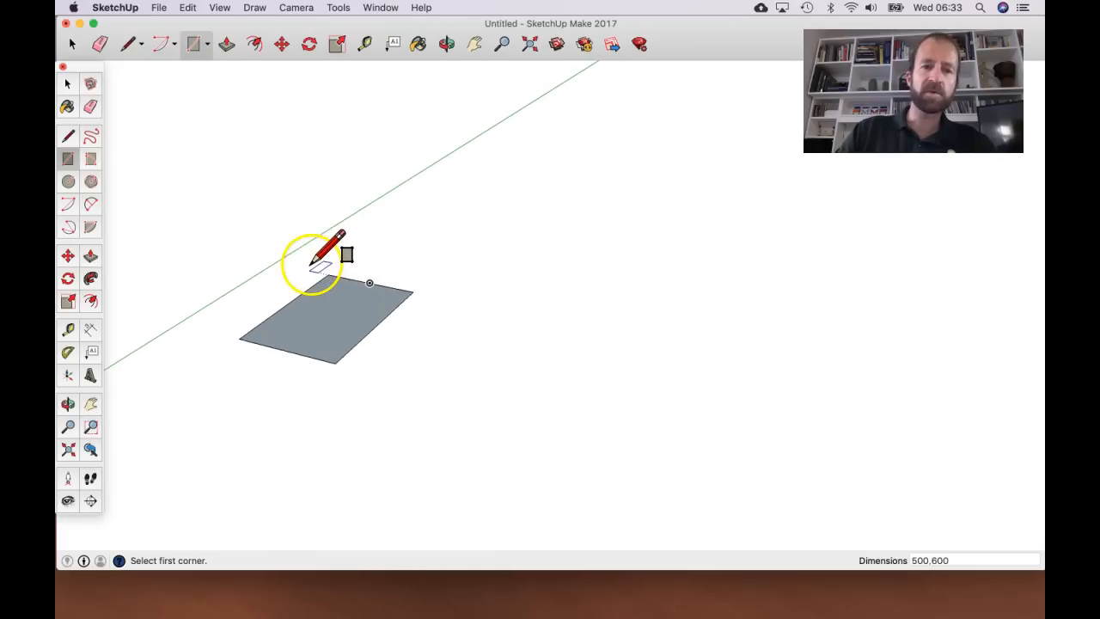
scroll(312, 258, down, 2)
middle_drag(295, 228, 307, 307)
click(421, 311)
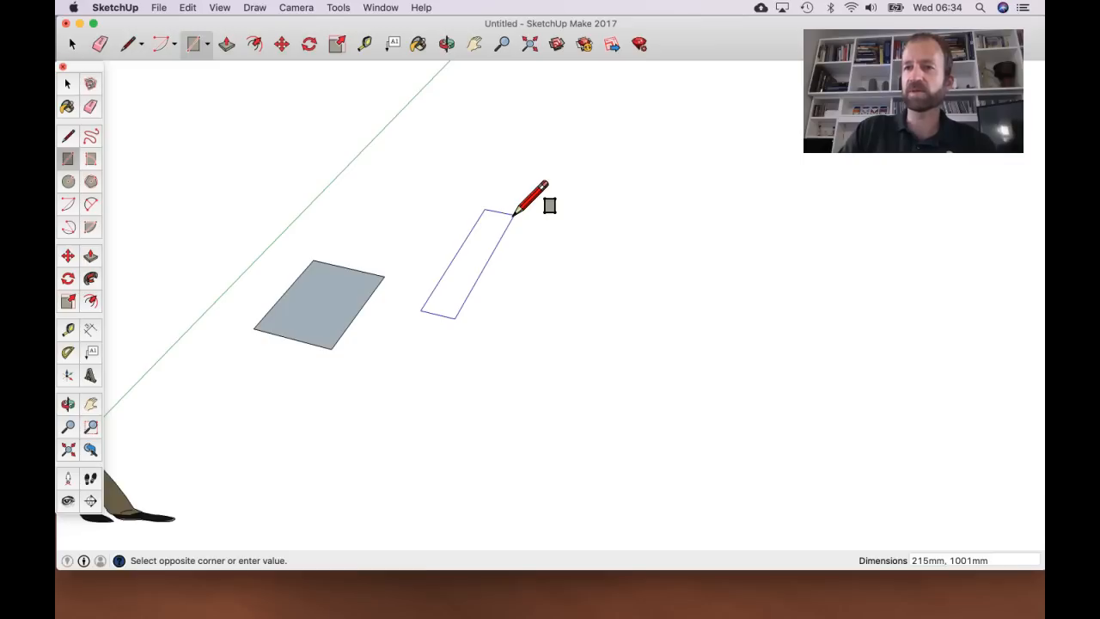
drag(513, 215, 604, 407)
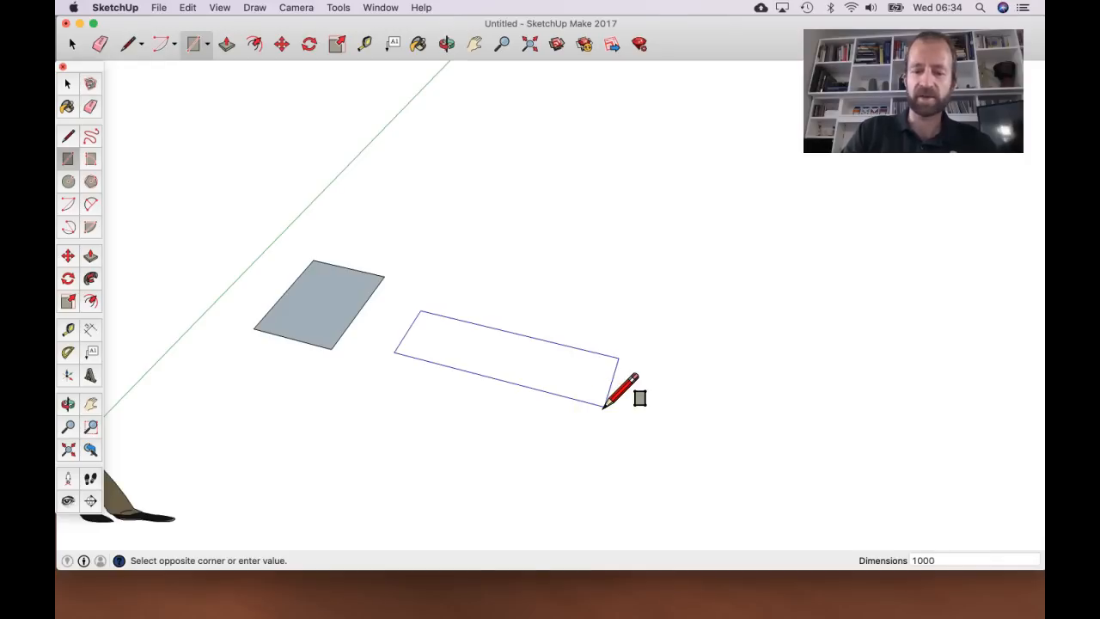
text(,10)
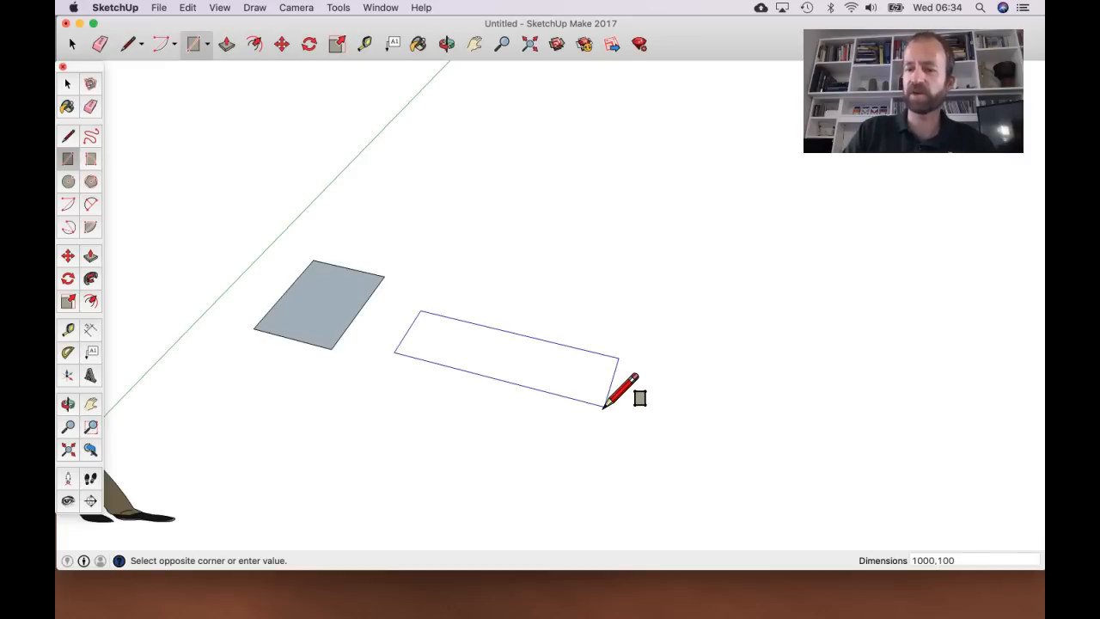
key(Return)
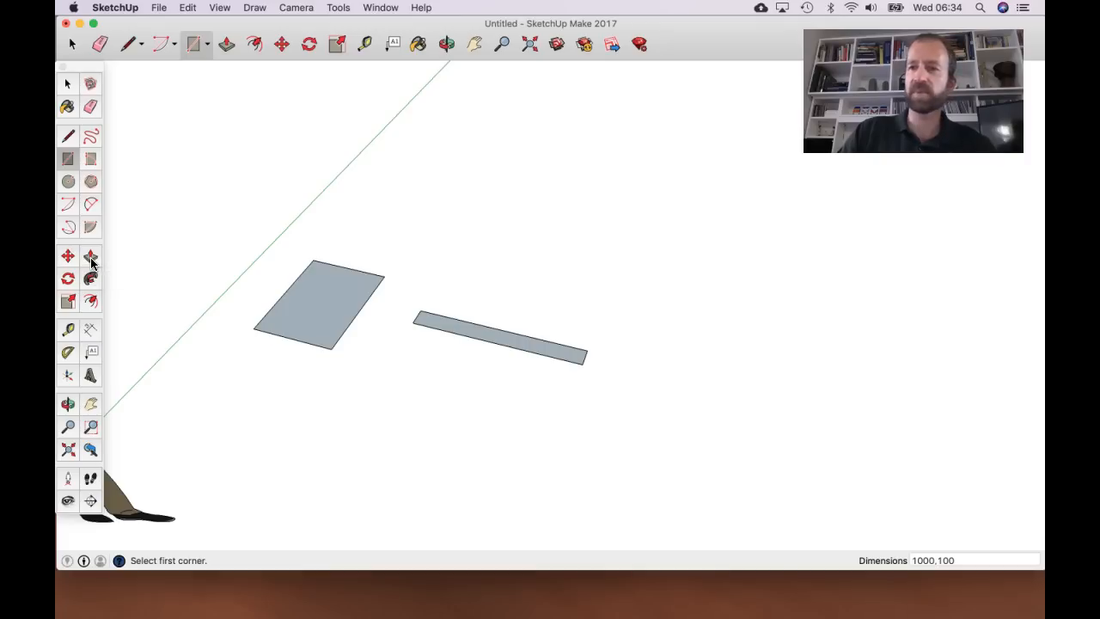
- Push/Pull the 500 by 600 mm rectangle upward by 18 mm into a panel
click(91, 258)
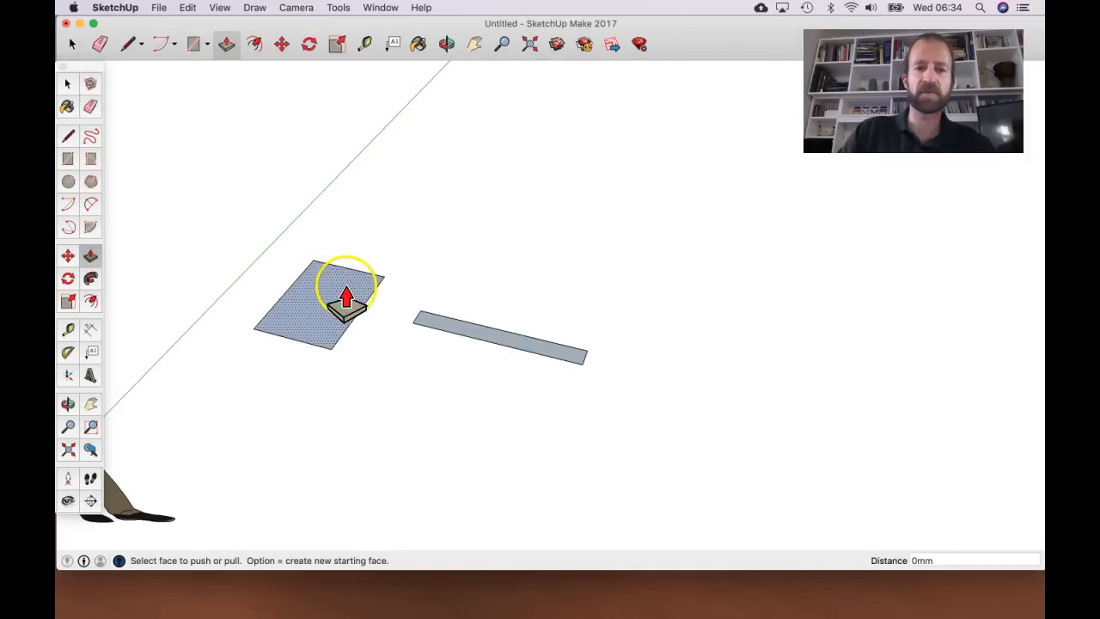
scroll(334, 305, up, 5)
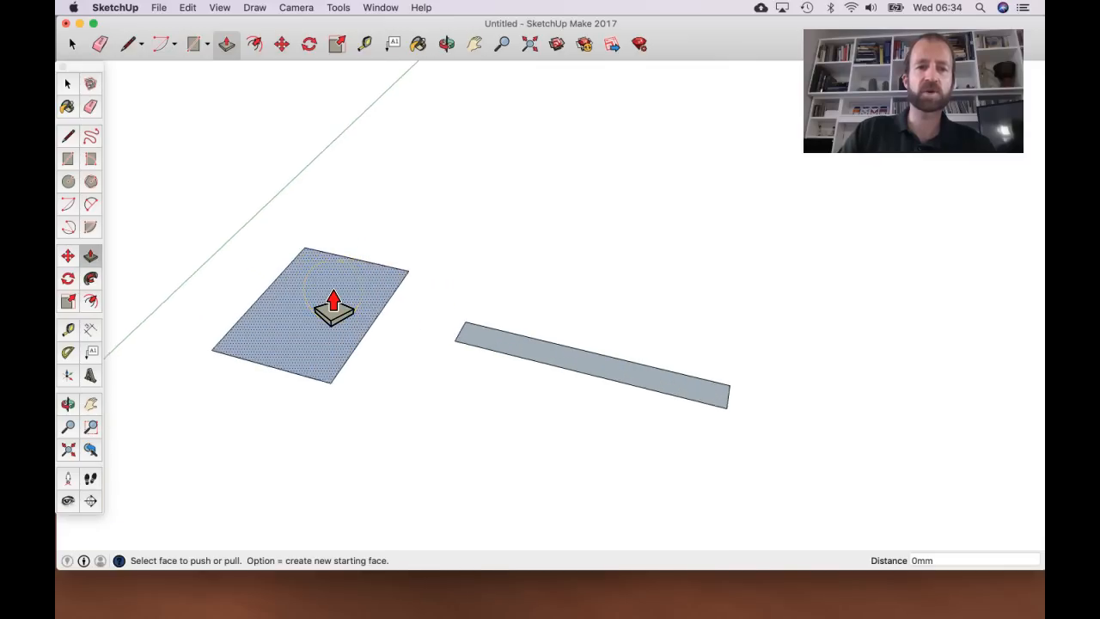
scroll(336, 307, down, 3)
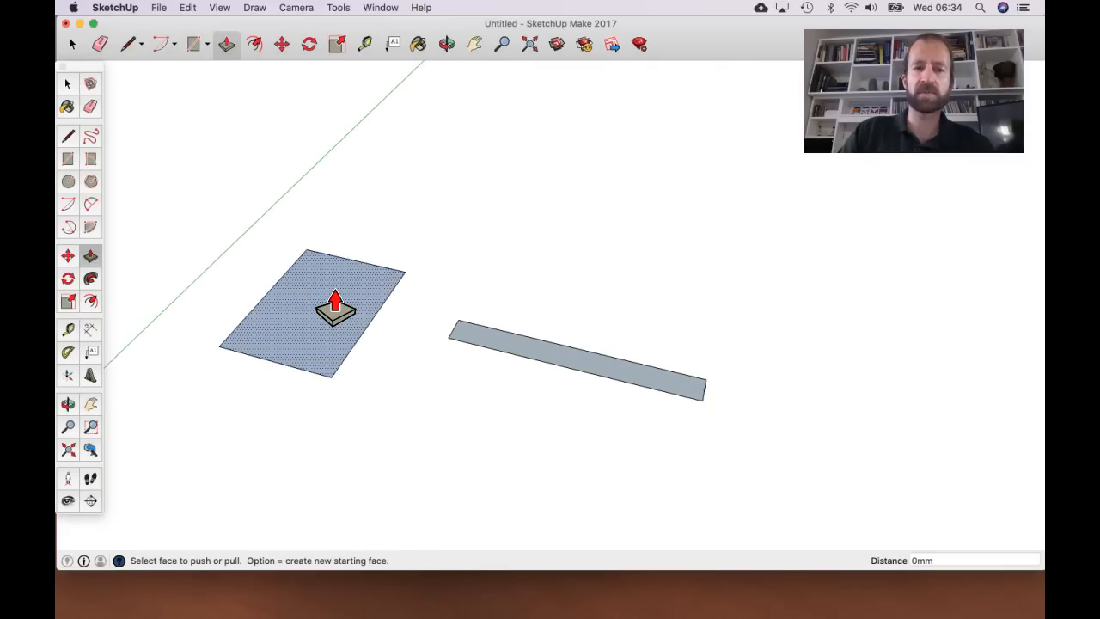
click(335, 305)
drag(335, 305, 329, 282)
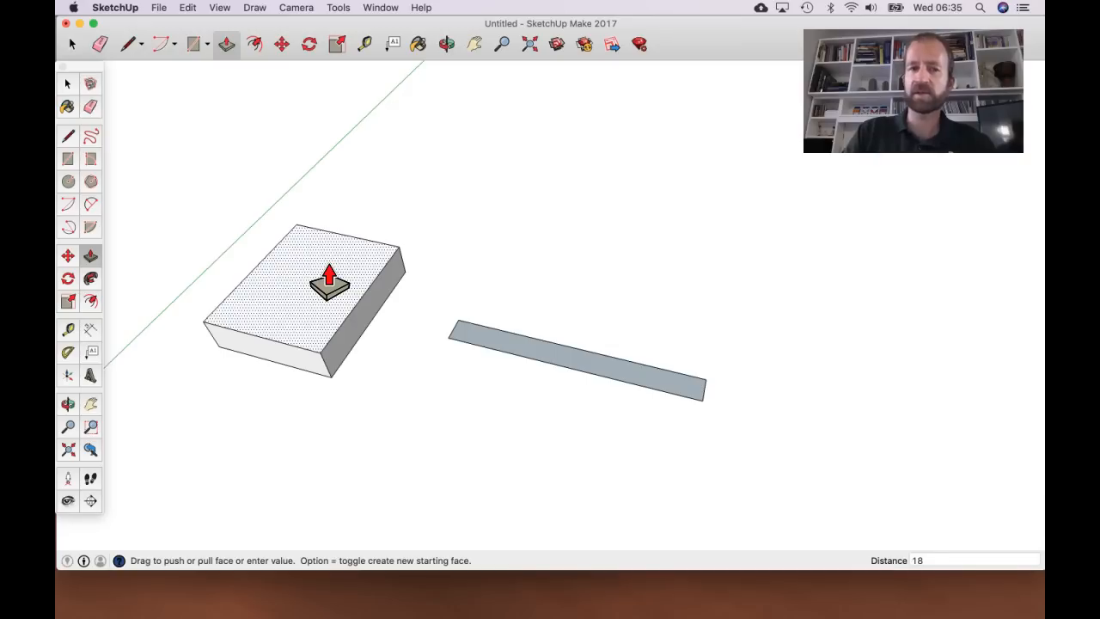
key(Return)
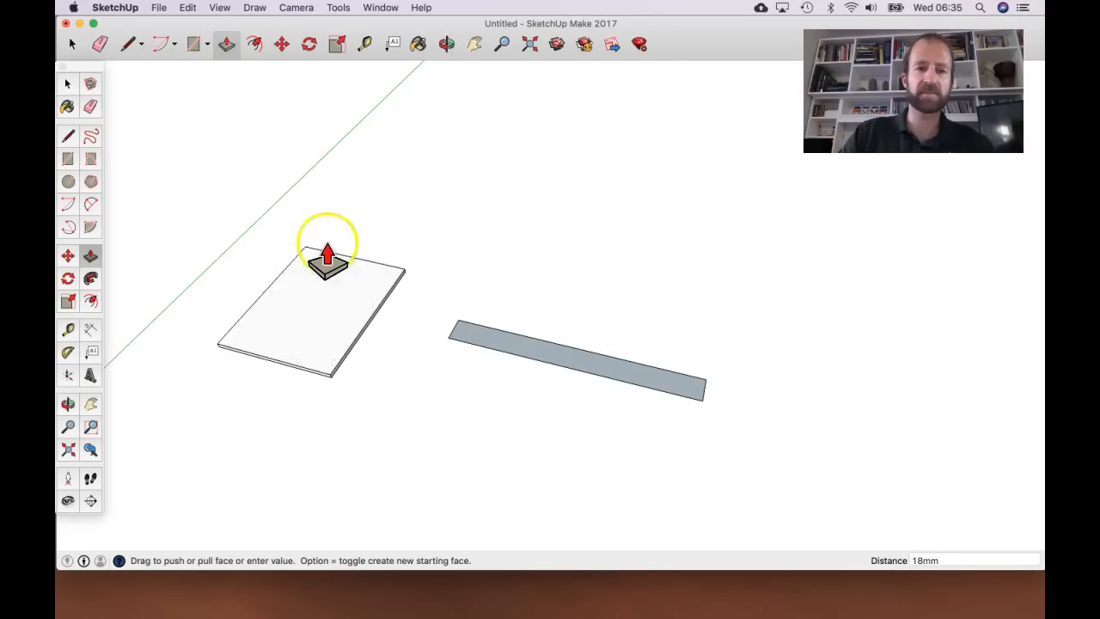
- Select the panel's front upper edge and its short vertical corner edge one after the other from a close, low viewpoint
click(67, 84)
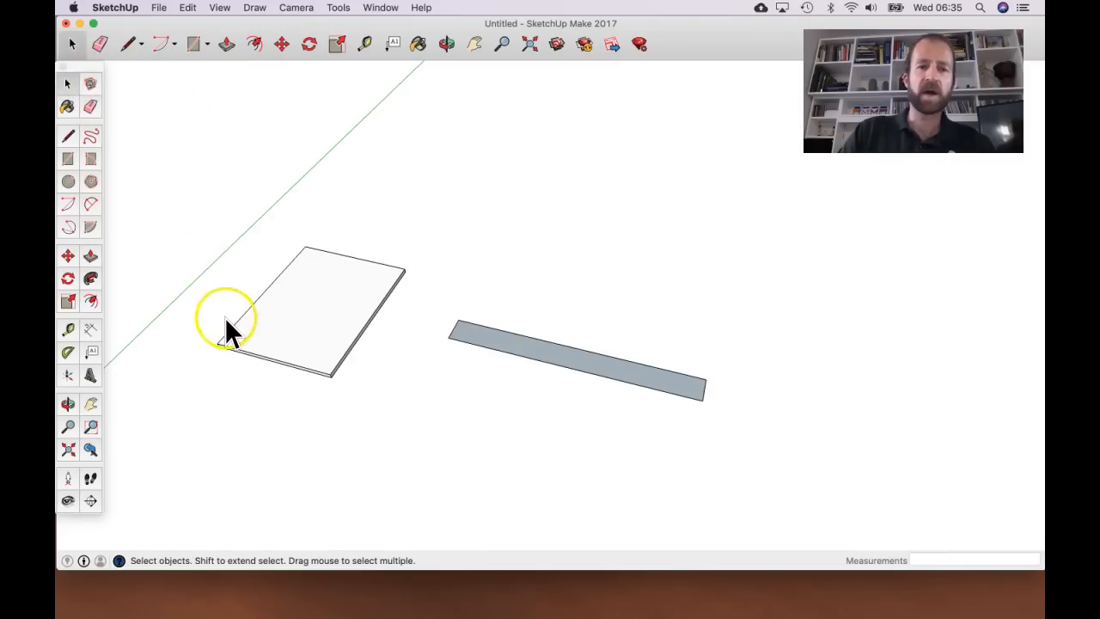
scroll(217, 310, up, 5)
scroll(219, 305, up, 3)
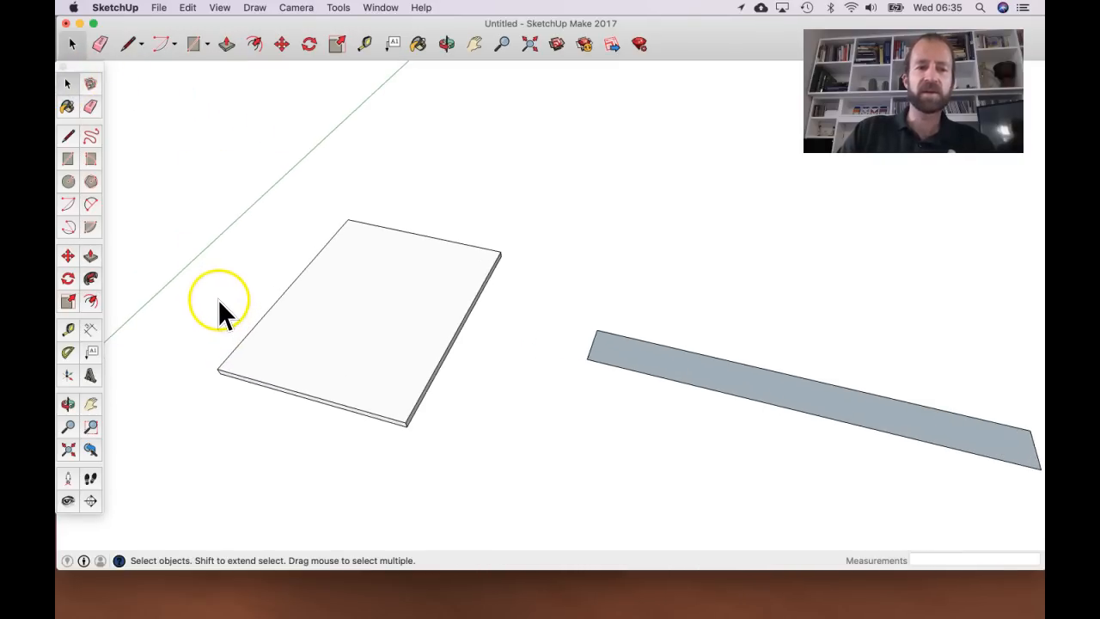
mouse_move(331, 439)
middle_down()
mouse_move(295, 351)
mouse_move(521, 292)
middle_up()
middle_drag(315, 422, 427, 367)
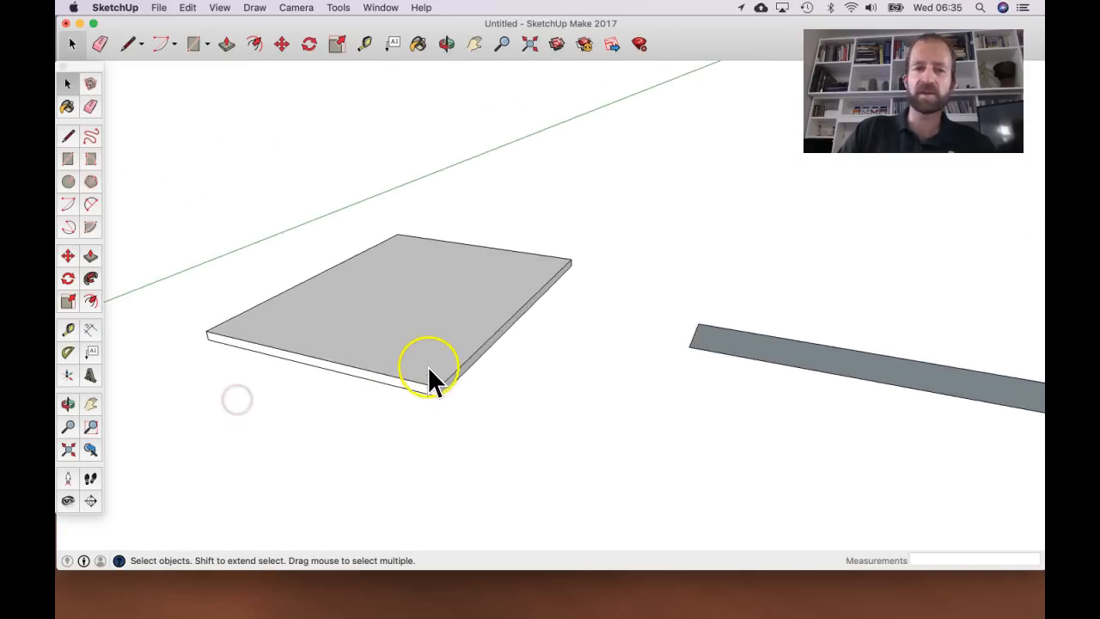
scroll(423, 387, up, 2)
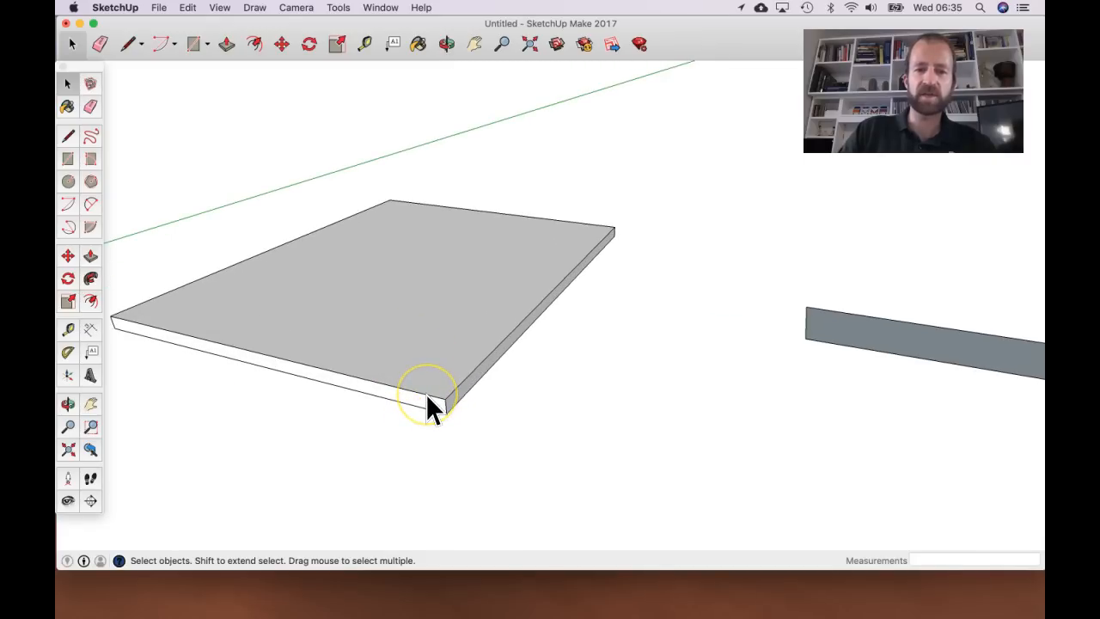
click(428, 393)
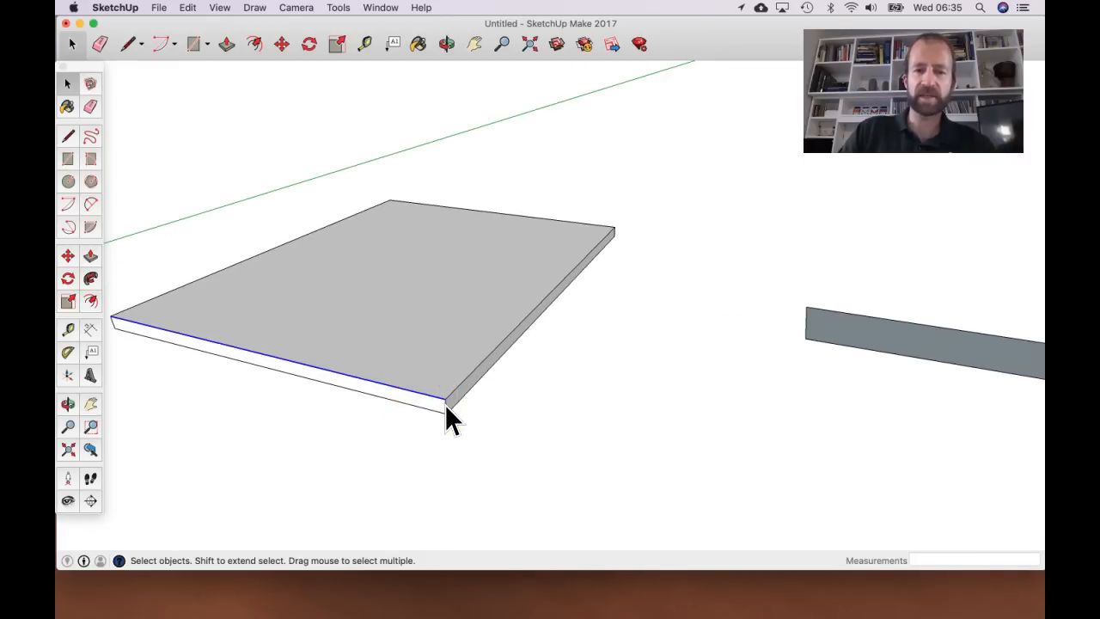
click(445, 405)
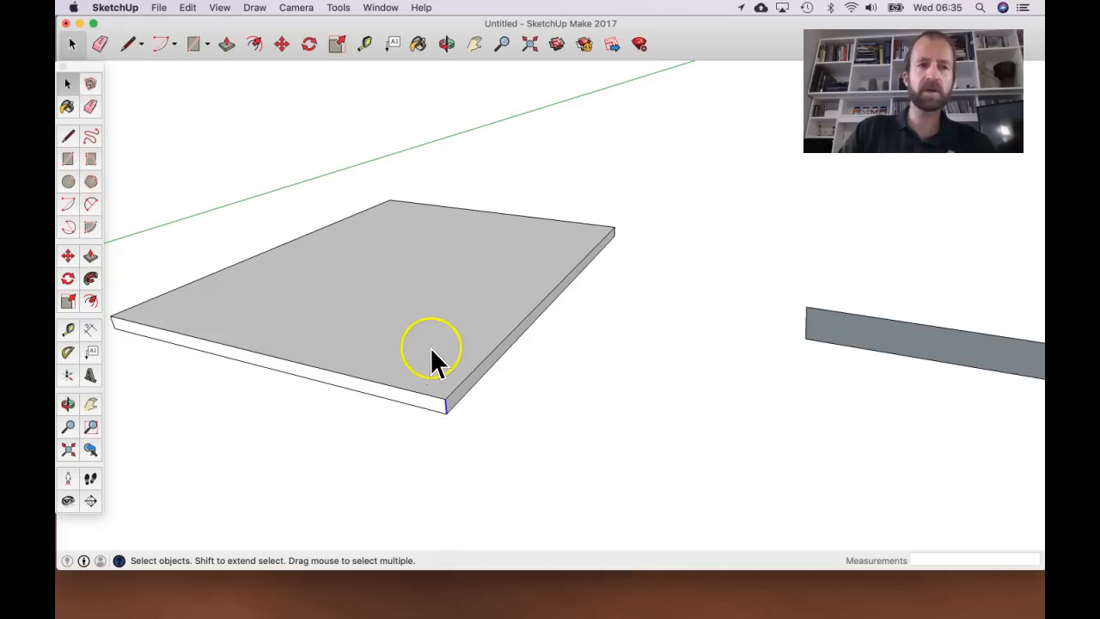
click(423, 408)
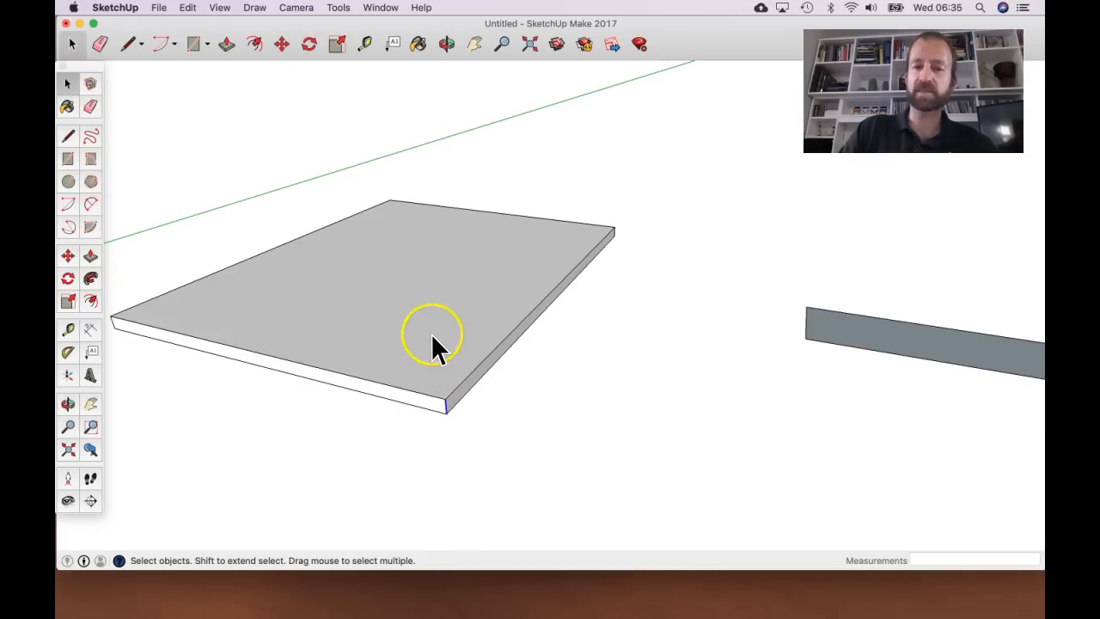
- Switch to the Rectangle tool and return to the Select tool
click(66, 88)
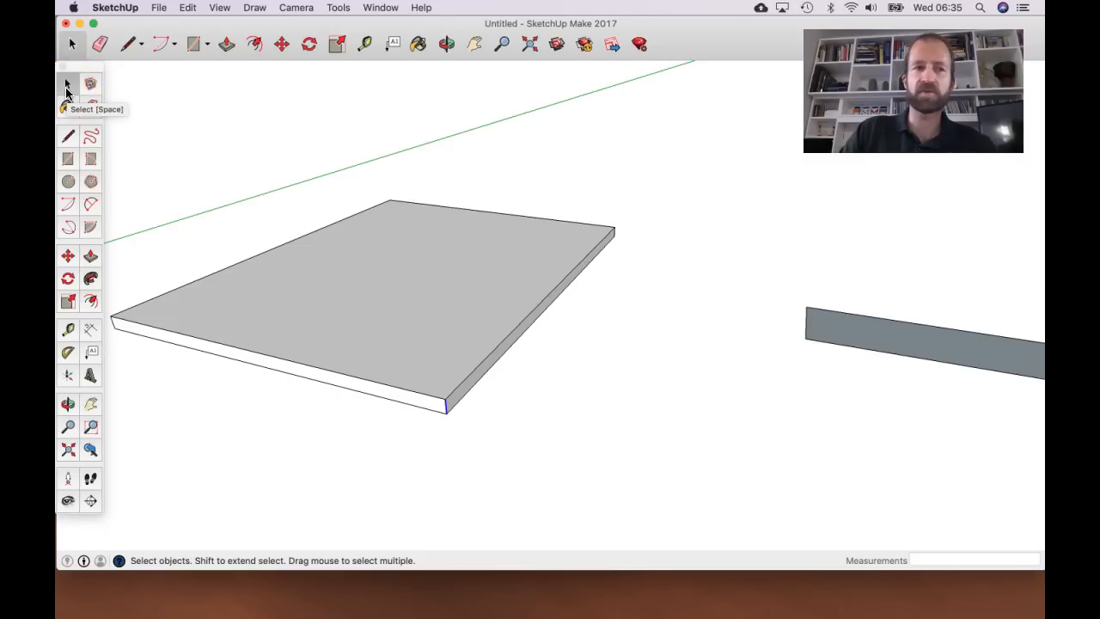
click(68, 158)
key(space)
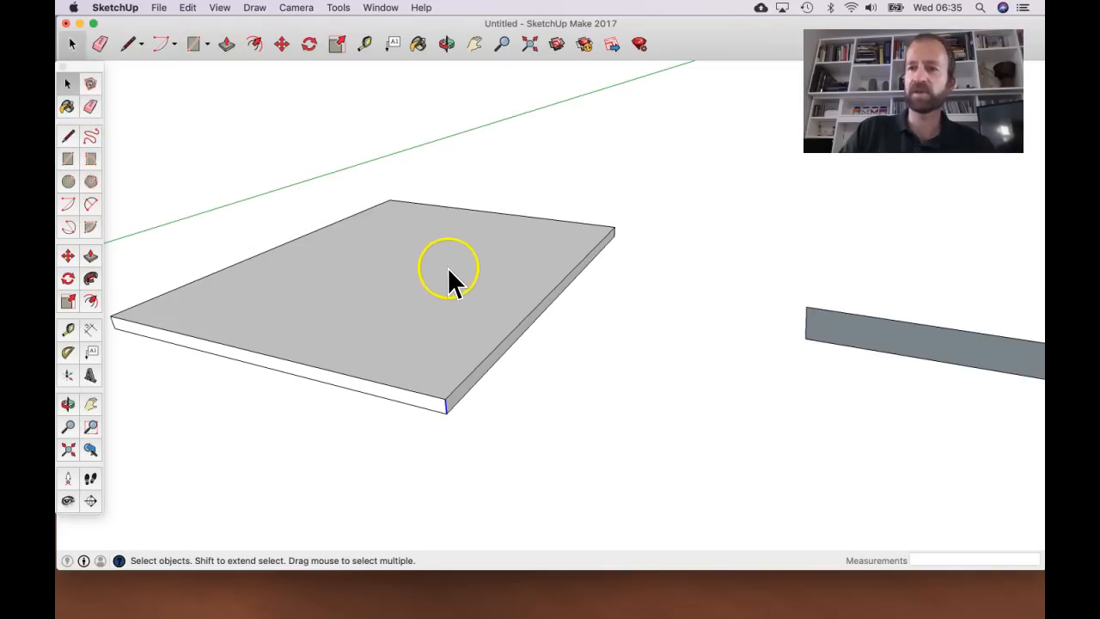
- Select single edges and faces around the panel's nearest corner one by one, ending with the top face
middle_drag(453, 262, 411, 258)
scroll(386, 404, up, 2)
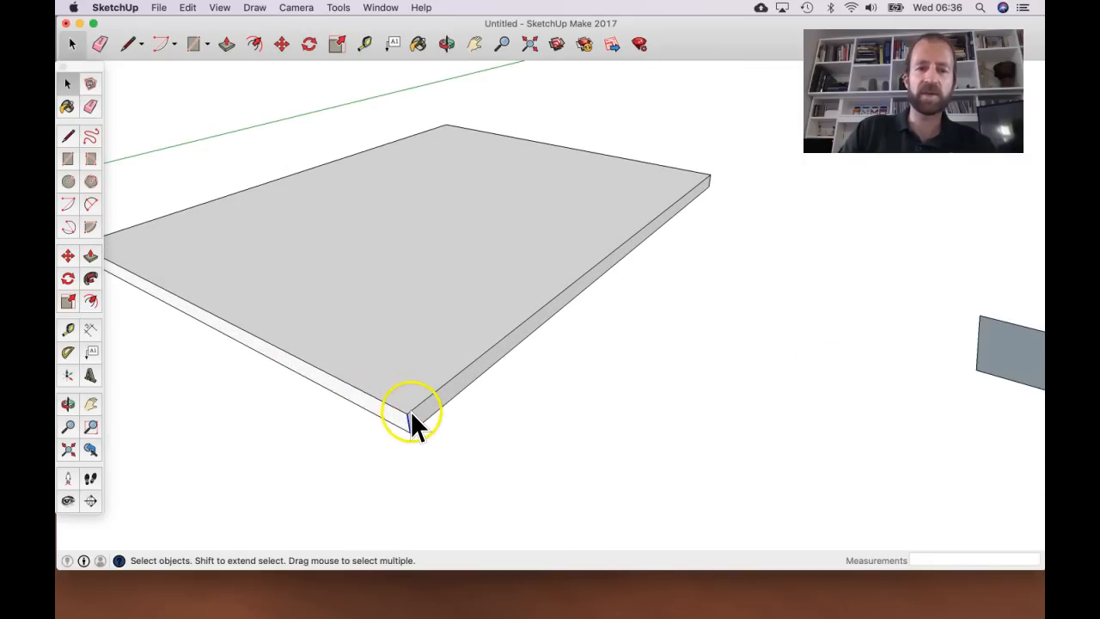
click(414, 408)
click(396, 410)
click(435, 323)
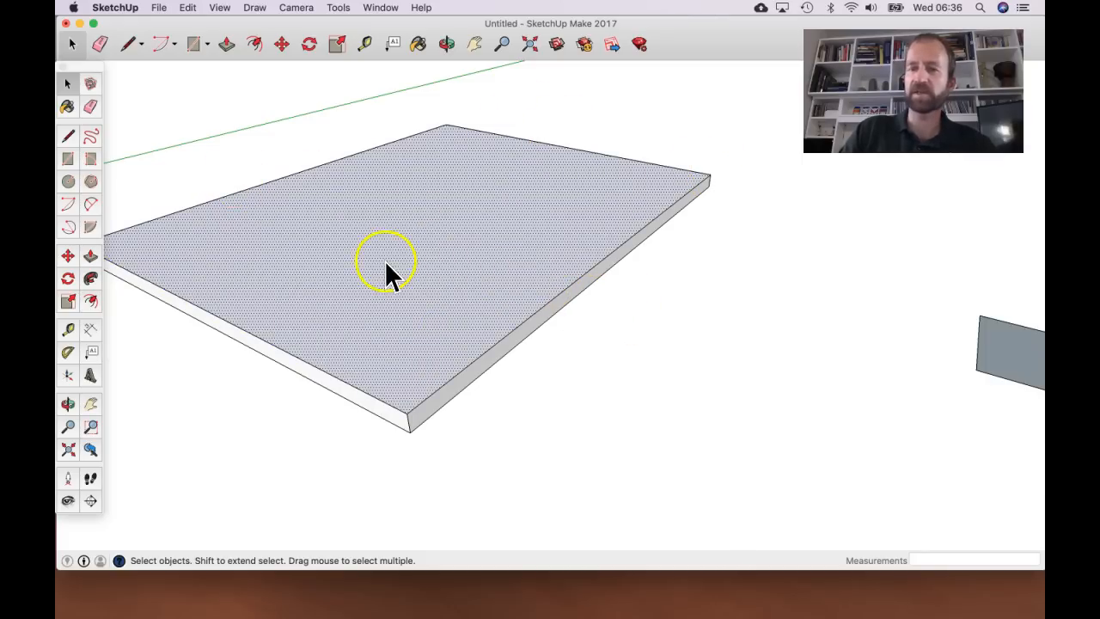
scroll(385, 263, down, 5)
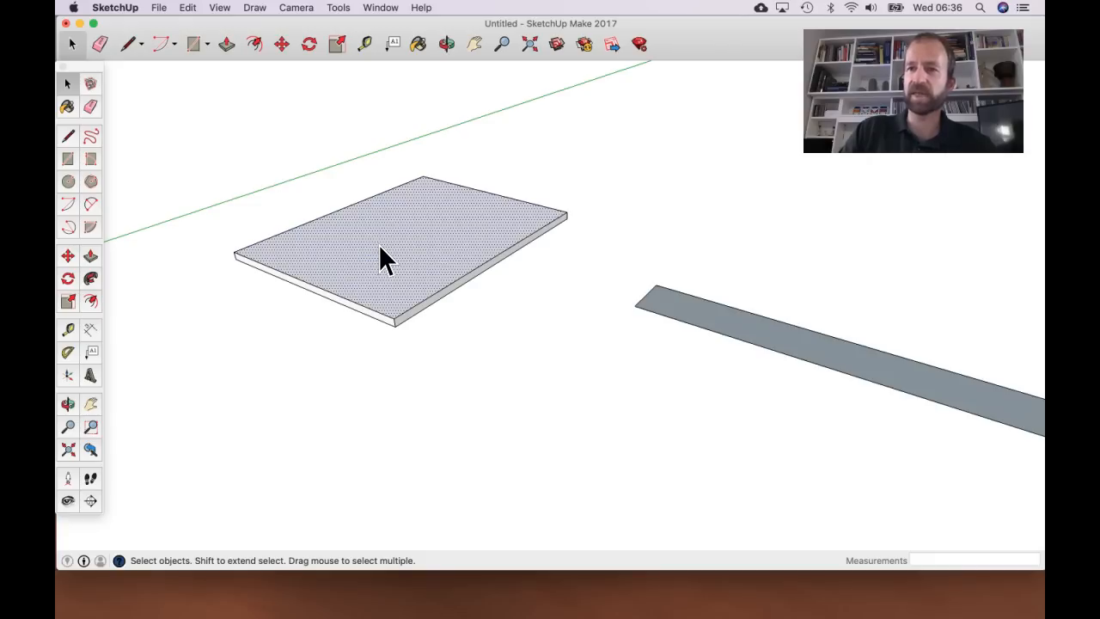
- Delete the panel's long upper edge on the side facing the narrow strip, and undo the deletion
click(403, 313)
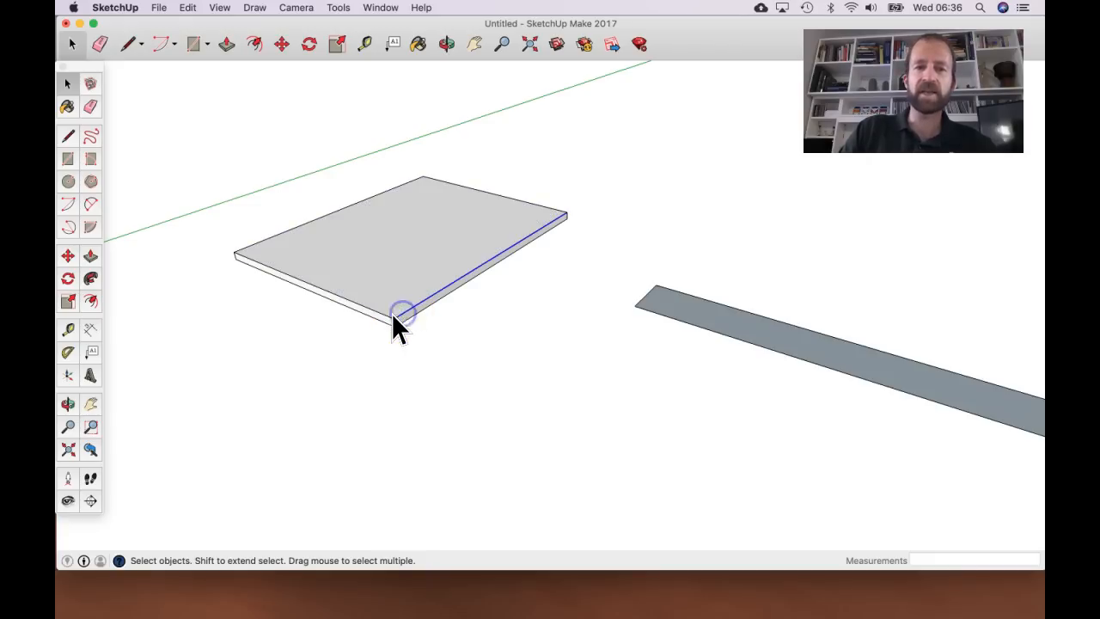
click(387, 317)
scroll(422, 310, up, 3)
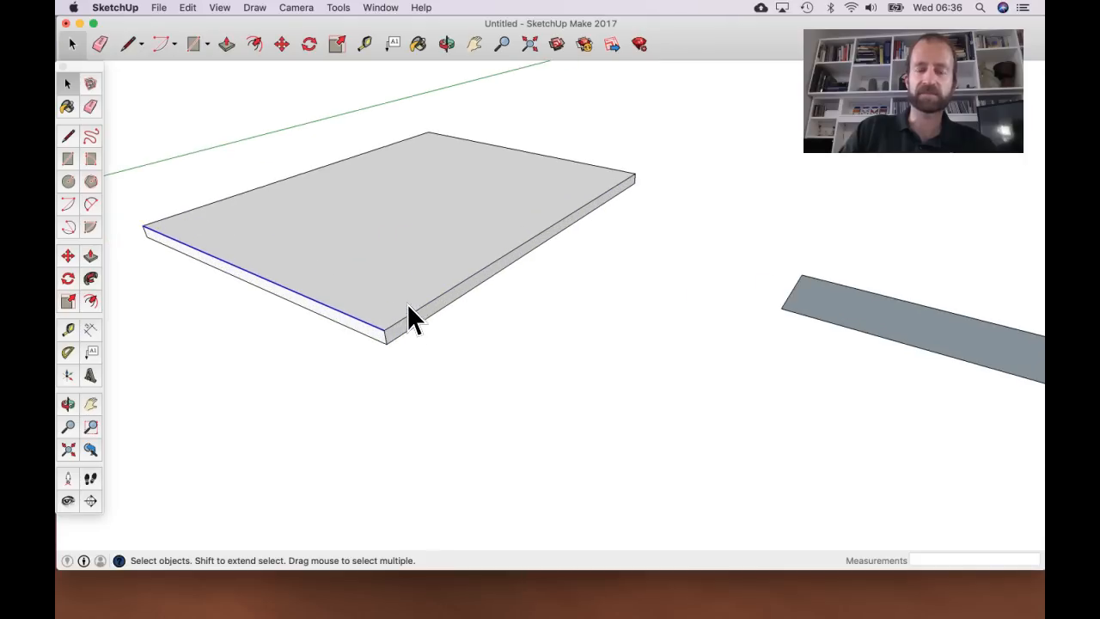
click(404, 317)
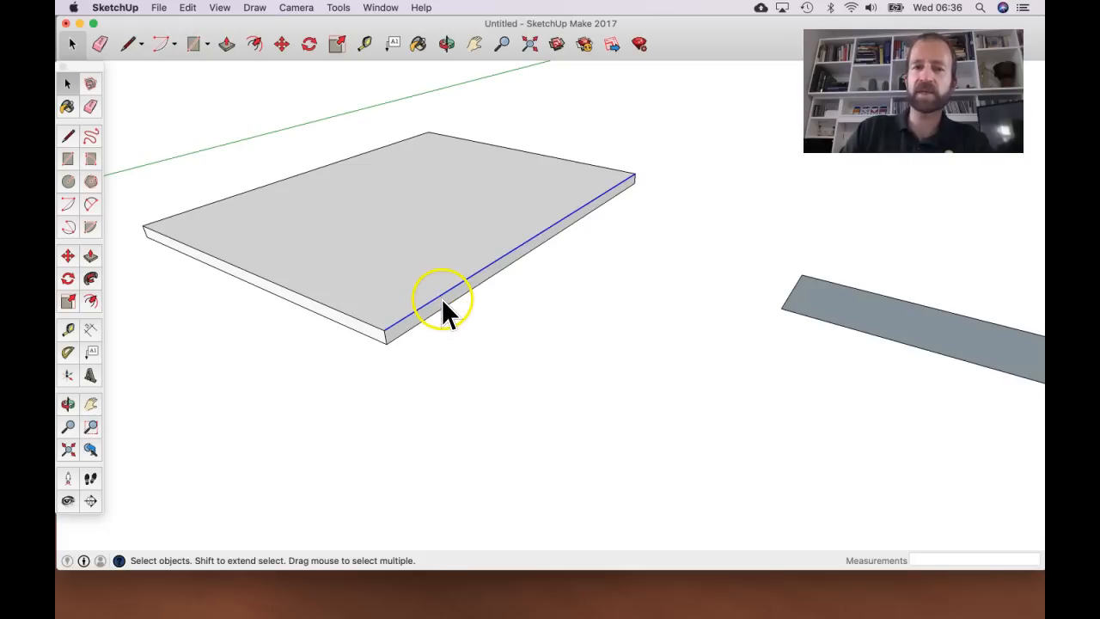
key(Delete)
middle_drag(429, 289, 430, 335)
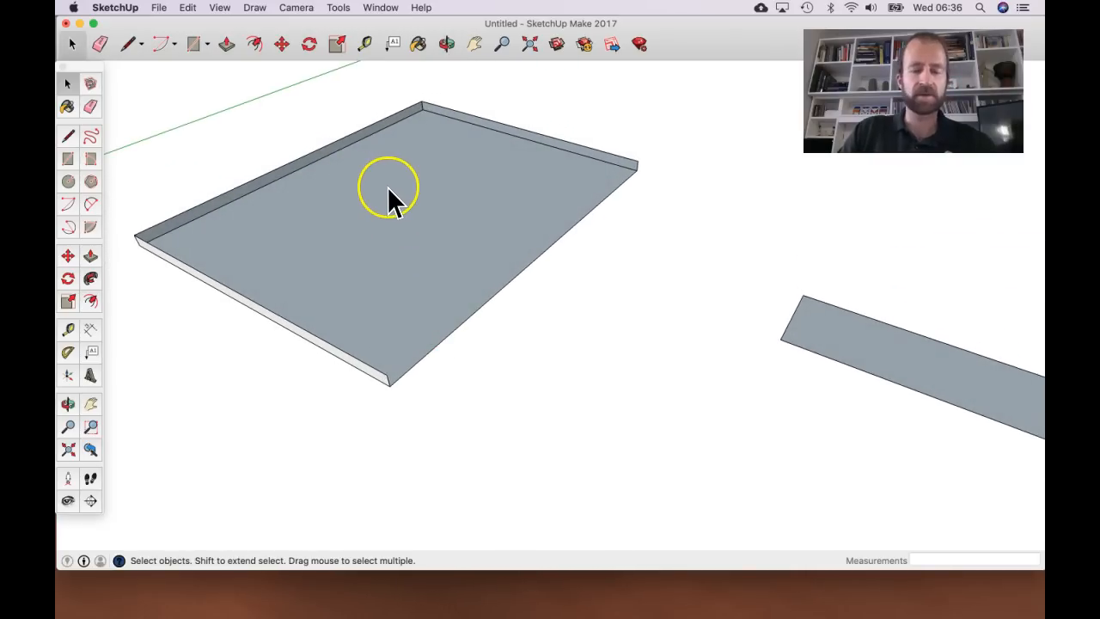
key(super+z)
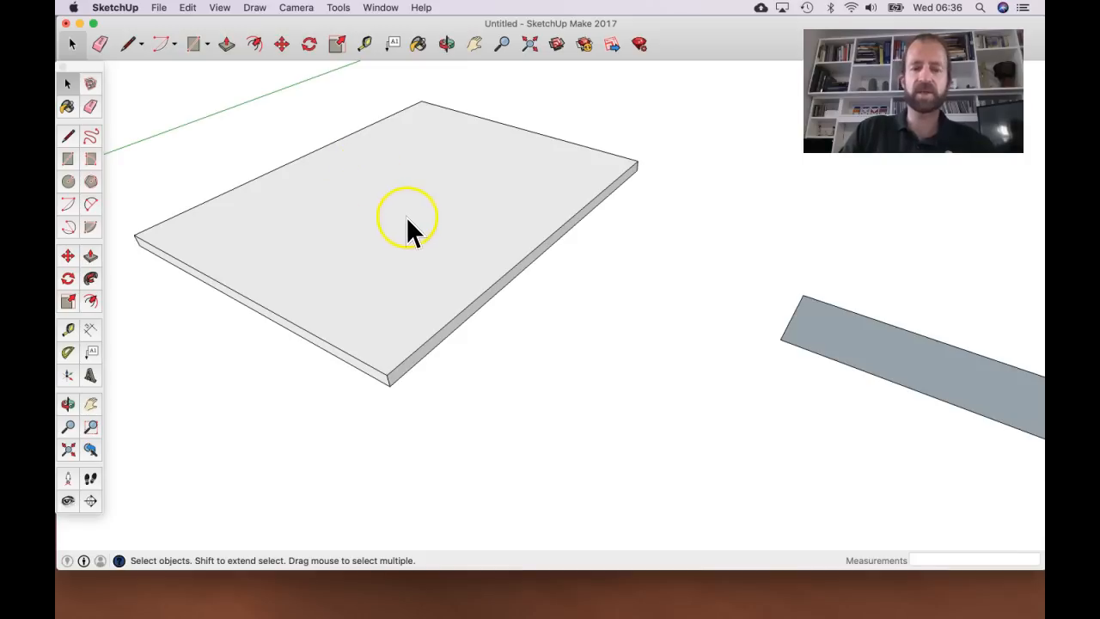
- Delete the long narrow rectangle lying beside the panel
mouse_move(396, 205)
shift+middle_down()
mouse_move(393, 197)
mouse_move(464, 309)
mouse_move(466, 252)
mouse_move(406, 220)
shift+middle_up()
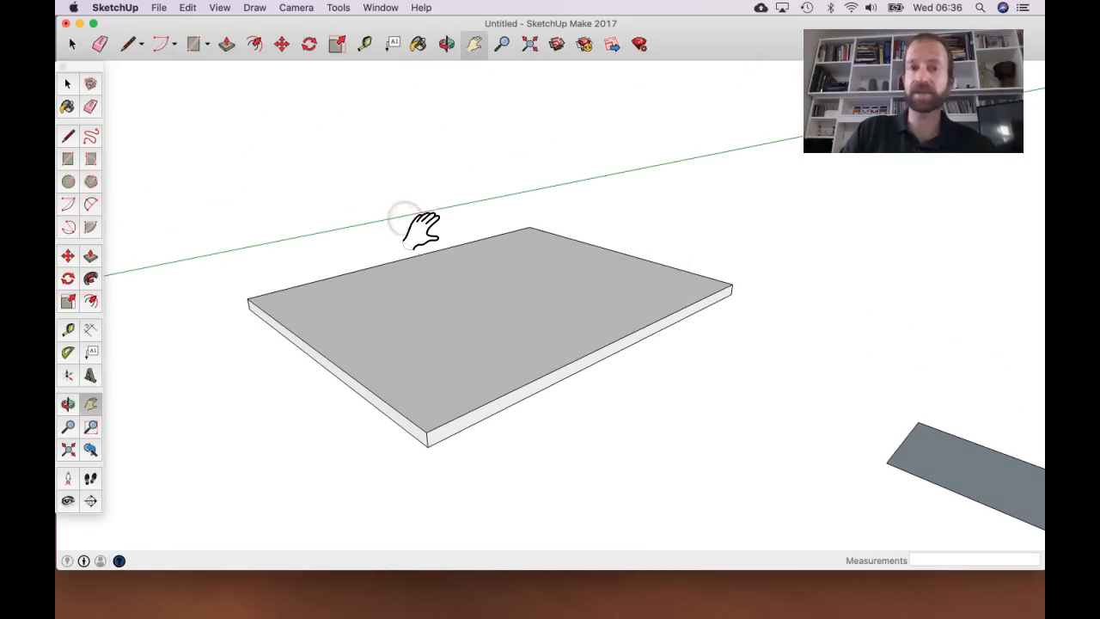
scroll(418, 275, down, 4)
middle_drag(400, 264, 503, 295)
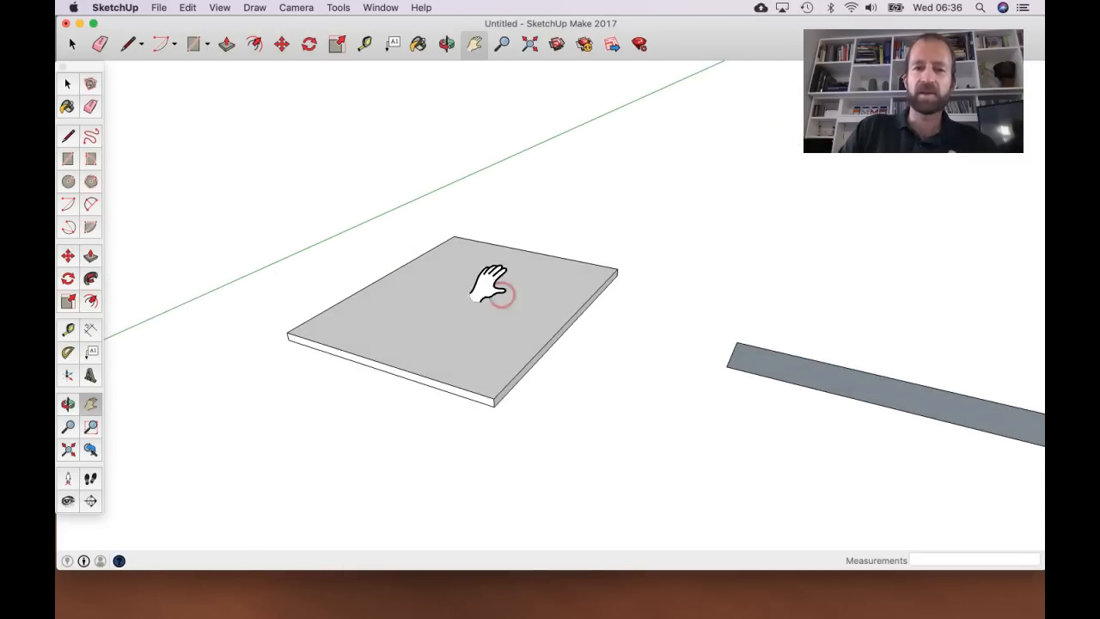
scroll(462, 276, down, 5)
scroll(508, 290, up, 4)
scroll(508, 287, down, 3)
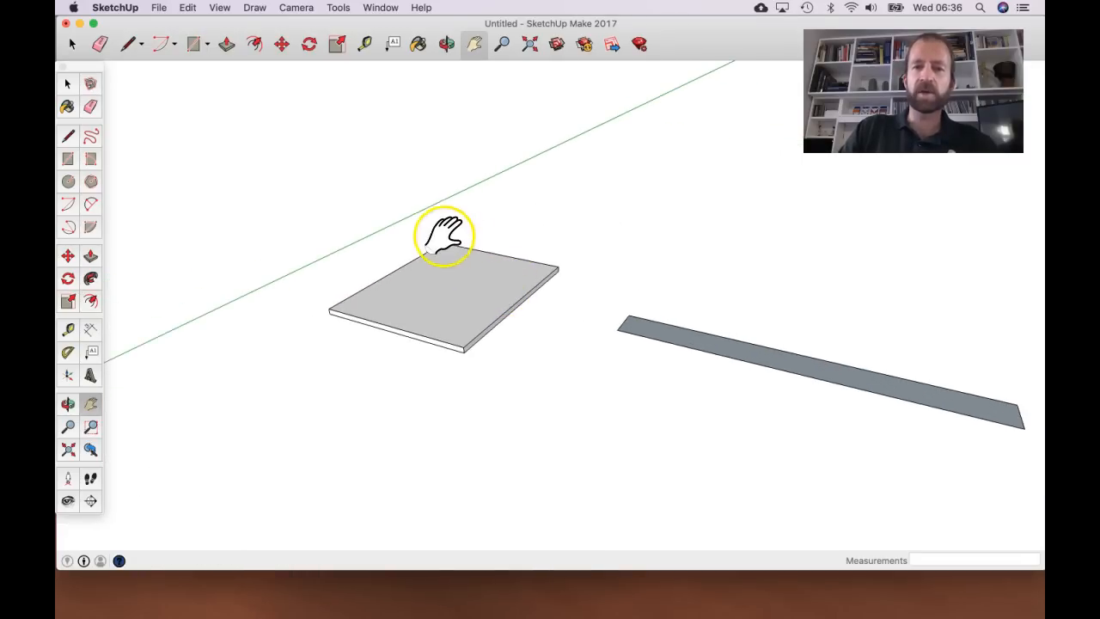
drag(467, 270, 406, 302)
key(space)
click(592, 363)
key(Delete)
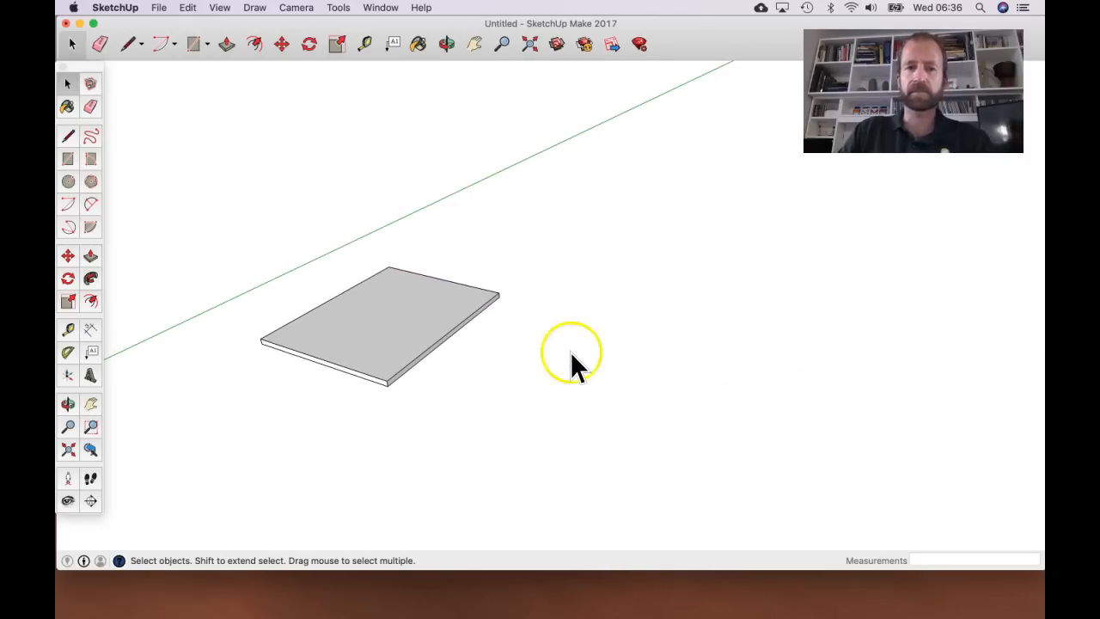
- Draw an 18 x 600 mm rectangle on the ground beside the flat panel
click(68, 158)
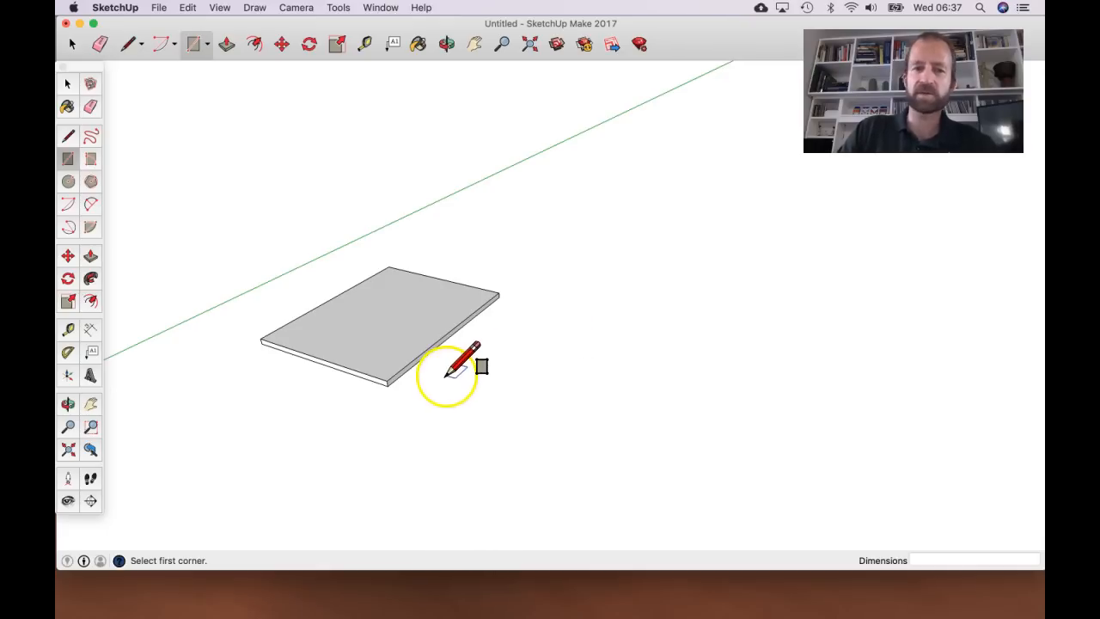
scroll(447, 375, up, 2)
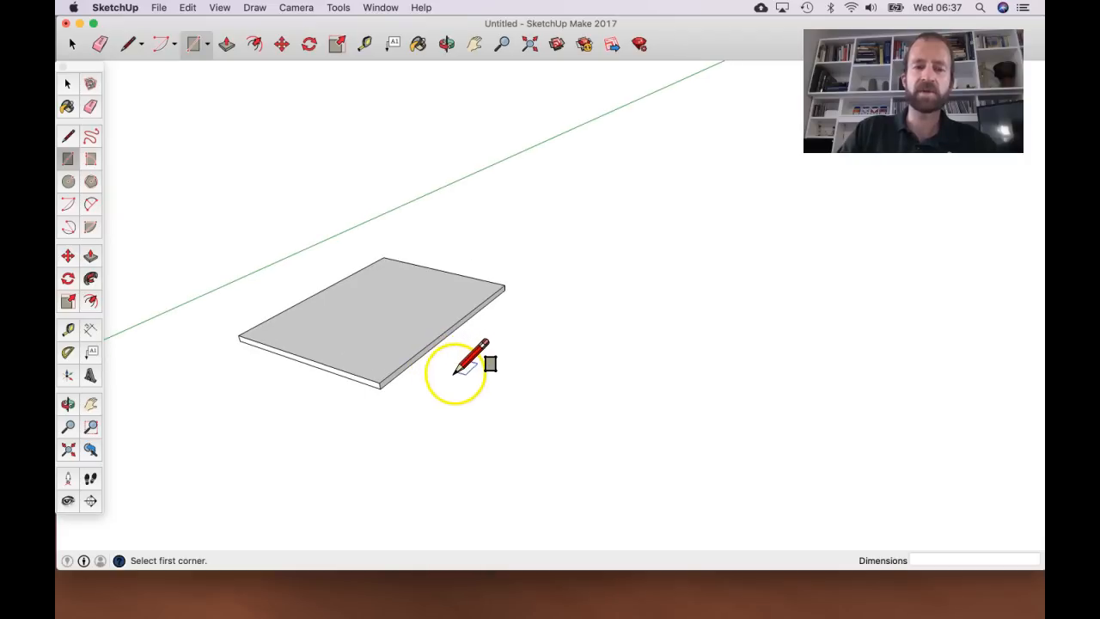
click(445, 375)
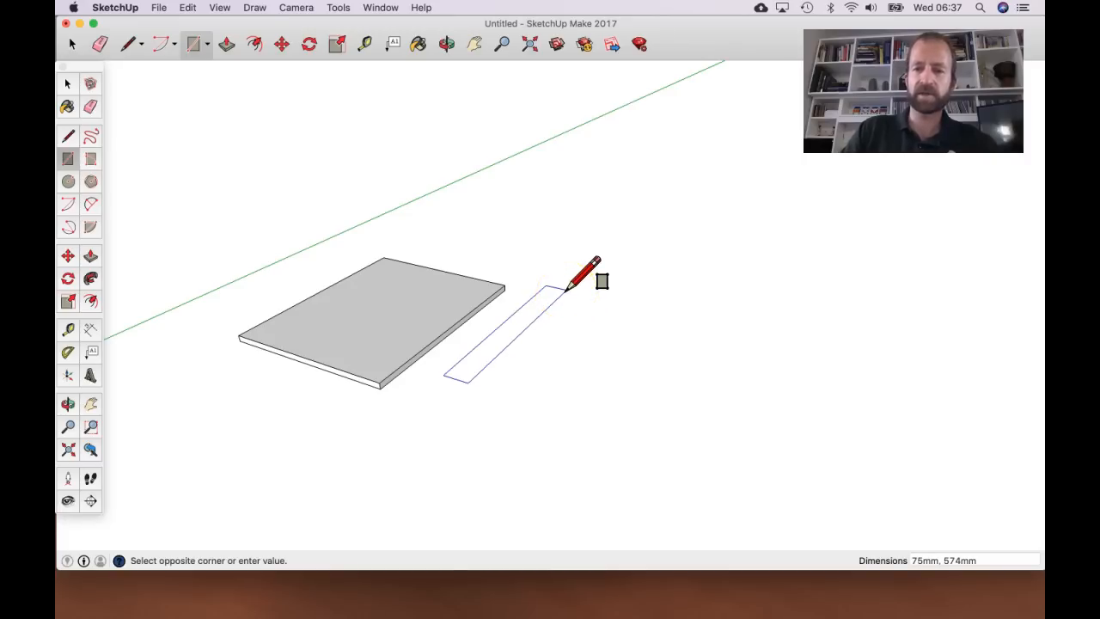
text(18,600)
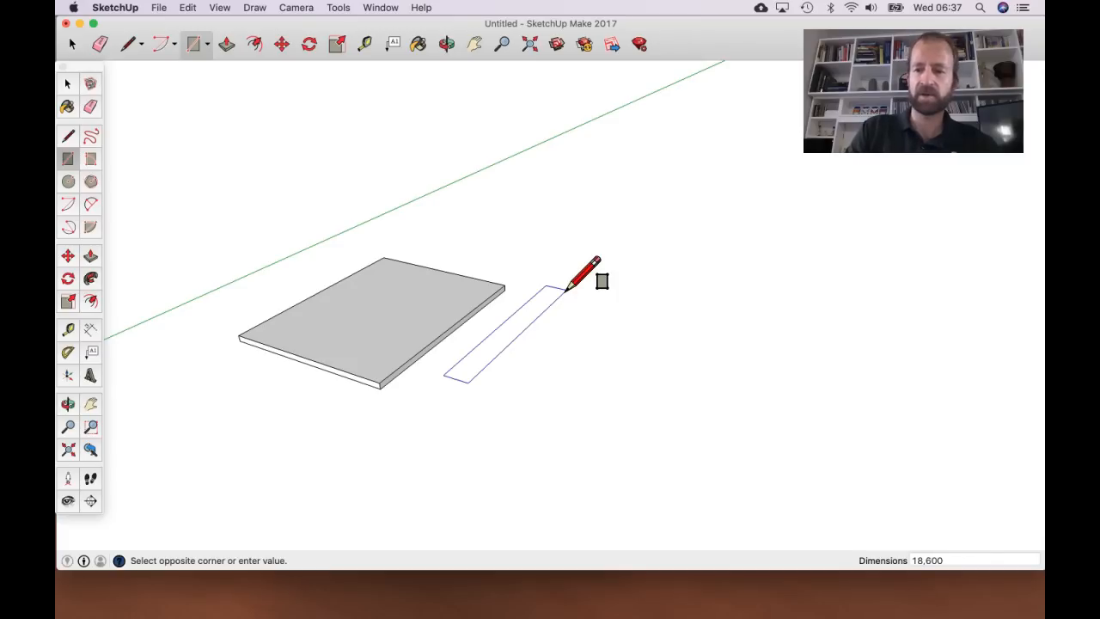
key(Return)
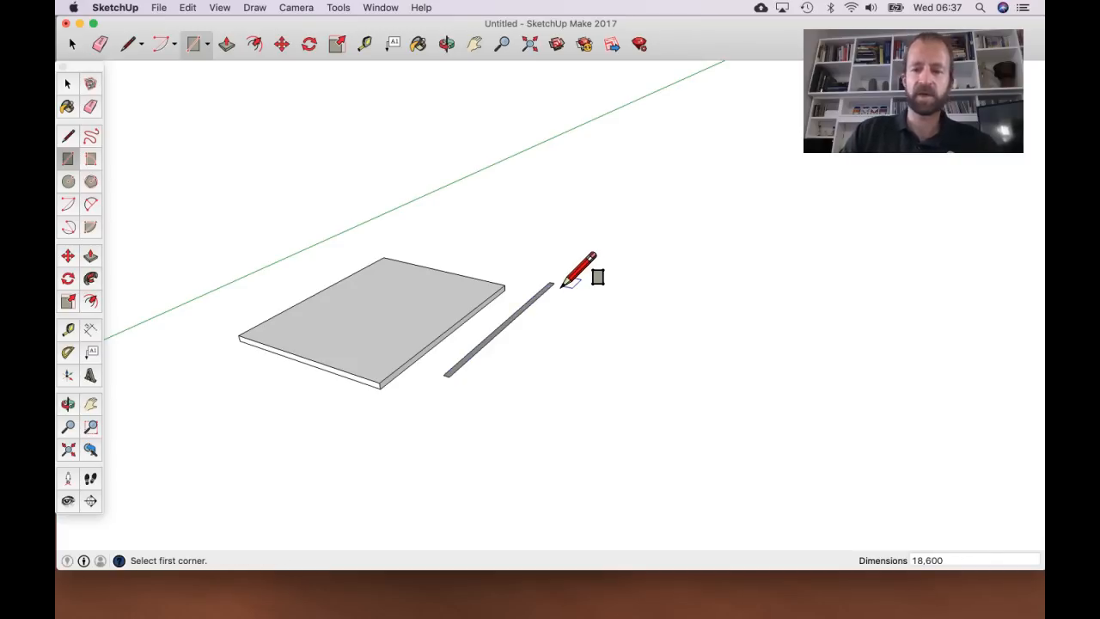
- Extrude the narrow rectangle 800 mm upward with Push/Pull to form an upright panel
key(p)
click(508, 325)
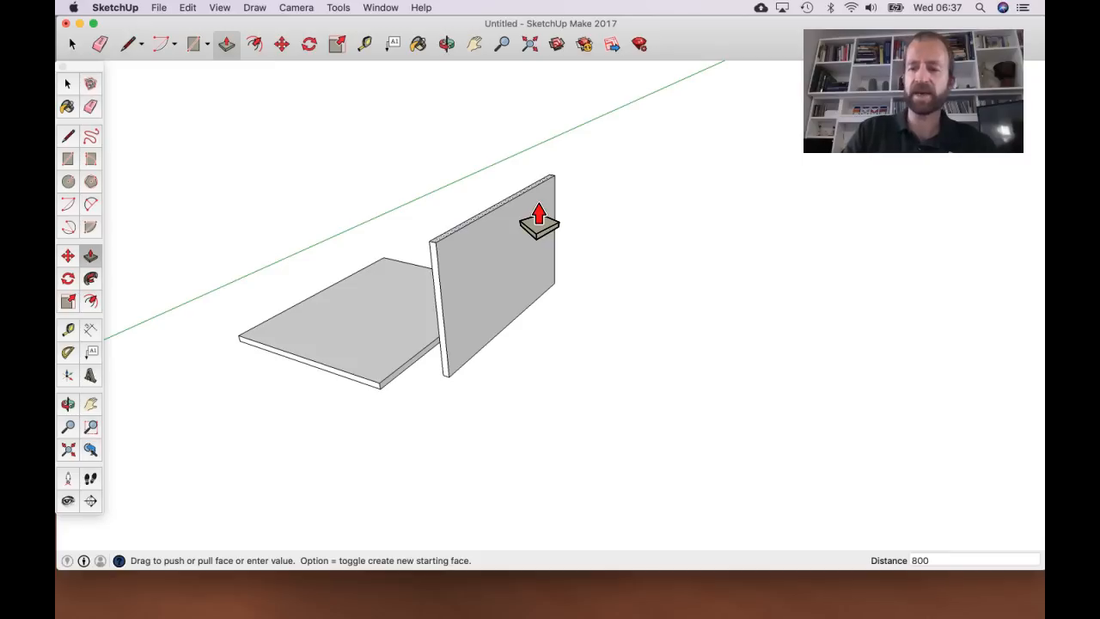
key(Return)
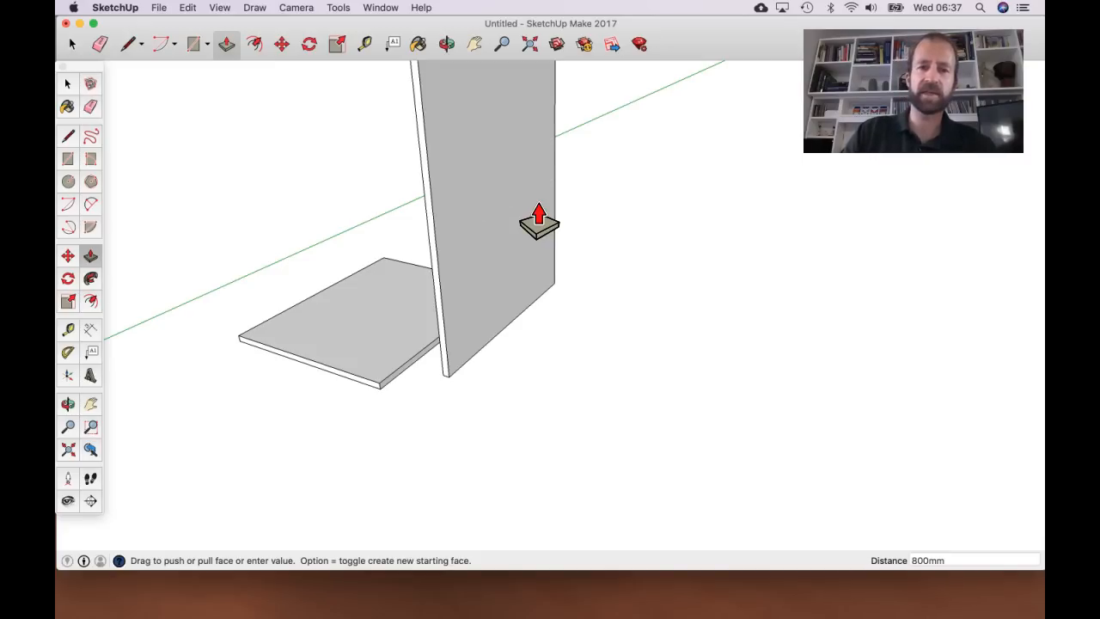
scroll(487, 292, down, 5)
middle_drag(442, 233, 555, 228)
scroll(437, 211, up, 2)
click(434, 391)
middle_drag(435, 378, 369, 385)
scroll(369, 385, down, 5)
- Delete the scale figure of the standing man and close the Colors window
key(space)
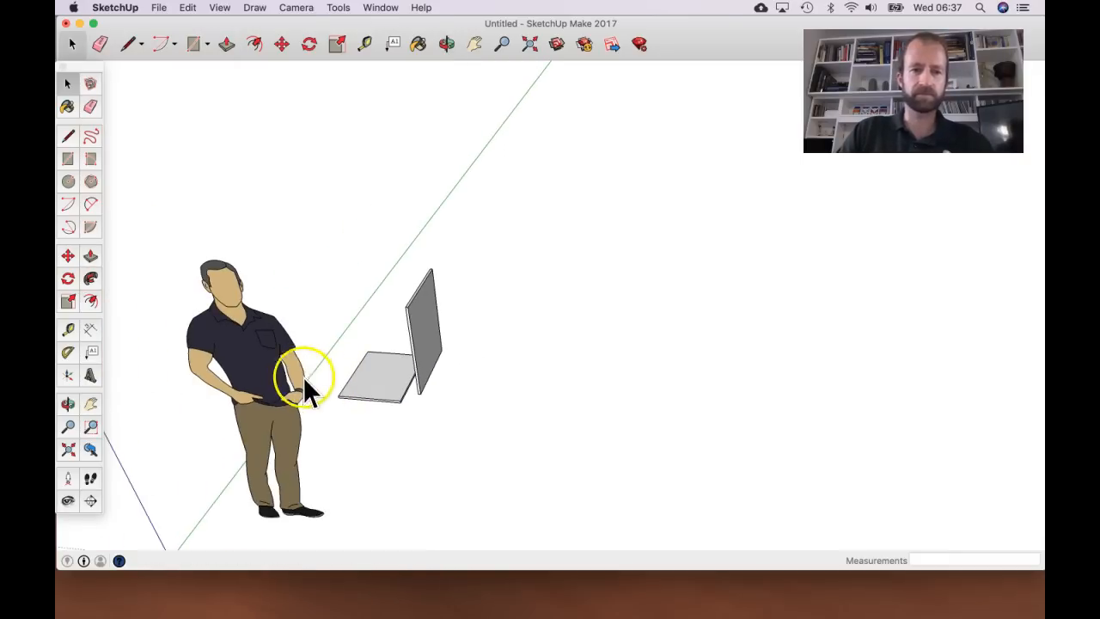
key(b)
key(space)
click(262, 374)
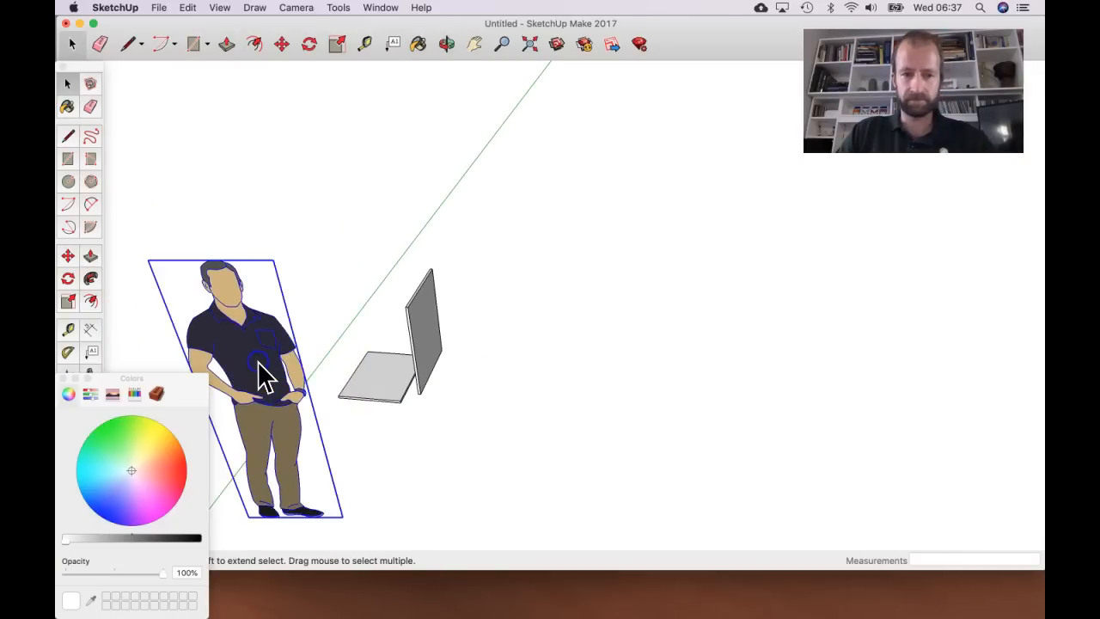
key(Delete)
click(65, 378)
click(362, 344)
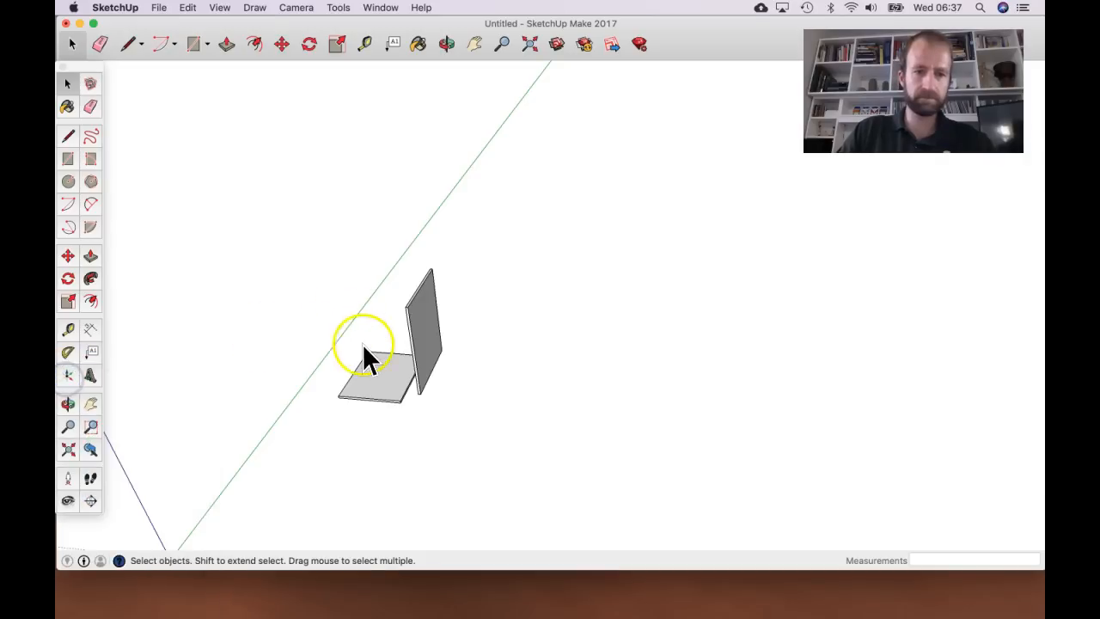
- Select the whole flat panel with a selection window that fully encloses it
scroll(365, 350, up, 3)
middle_drag(373, 358, 467, 372)
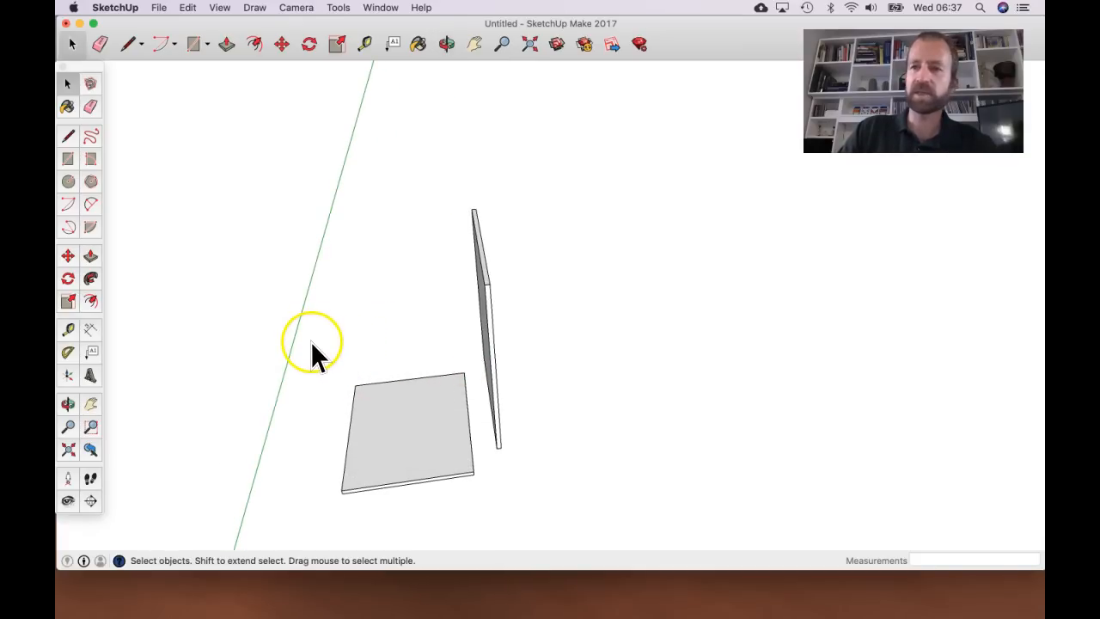
drag(294, 340, 482, 478)
key(h)
drag(432, 421, 442, 306)
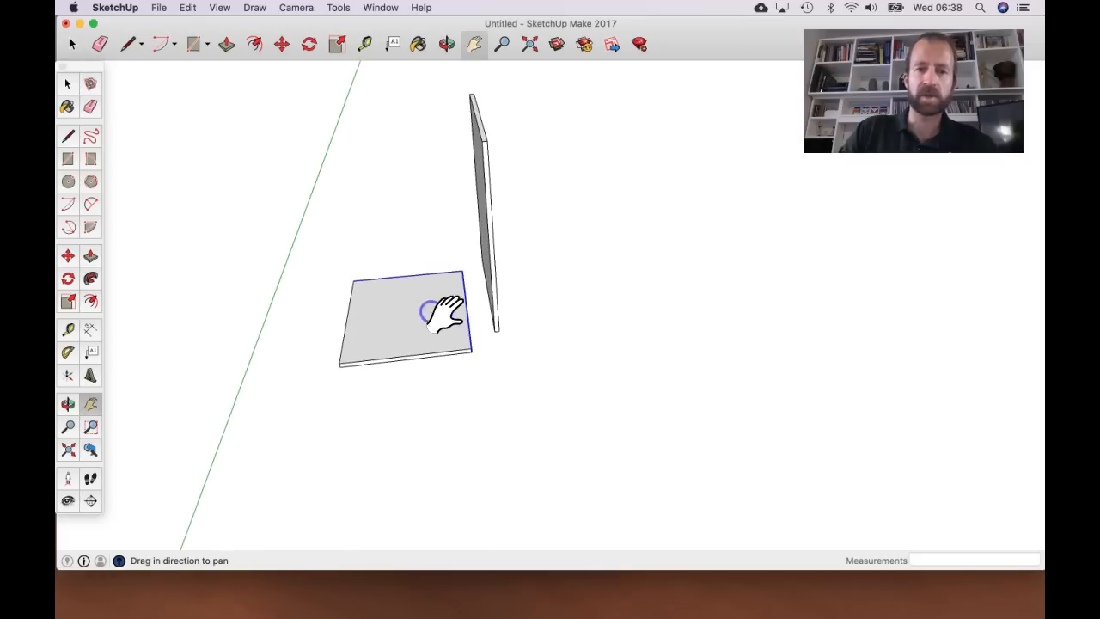
middle_drag(442, 306, 418, 376)
key(space)
drag(318, 223, 479, 390)
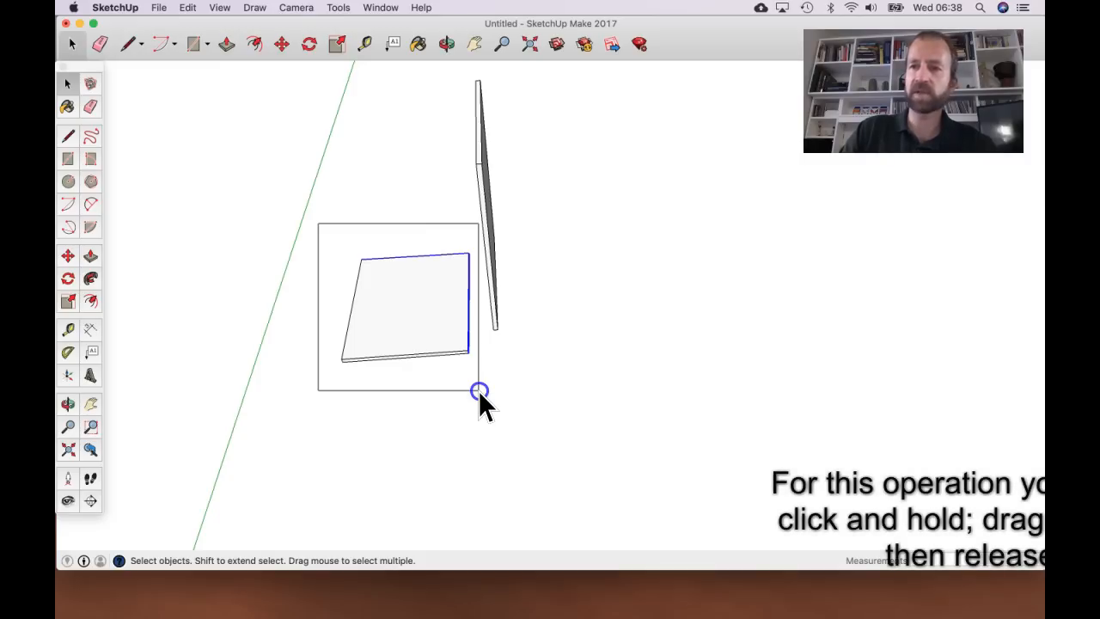
drag(479, 390, 477, 389)
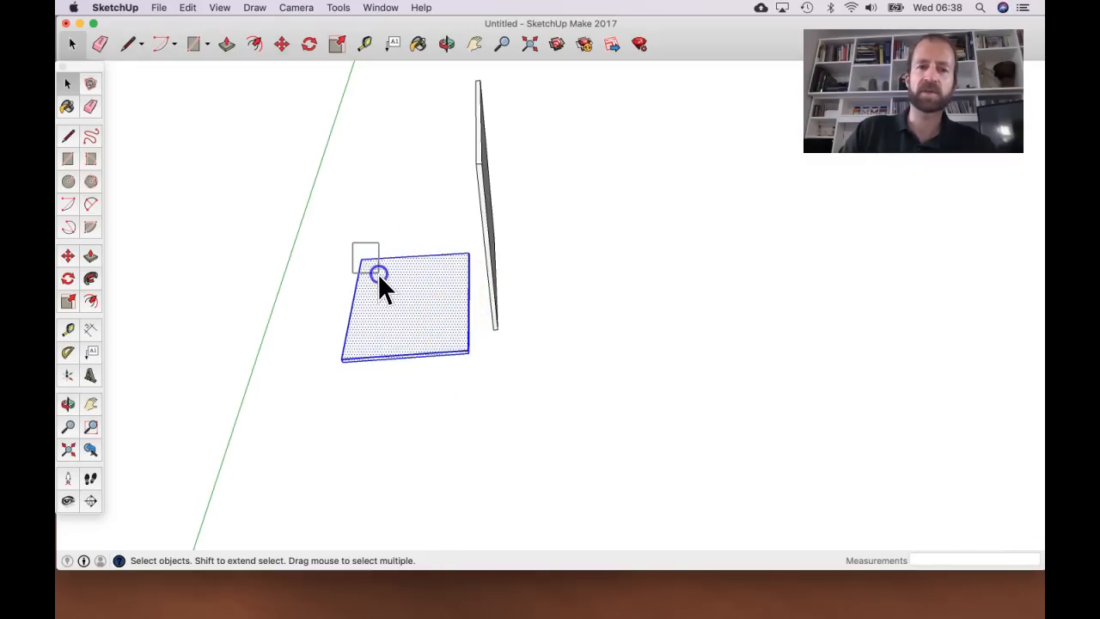
- Replace the selection with a crossing-window selection of everything touching the flat panel's front edge
click(425, 282)
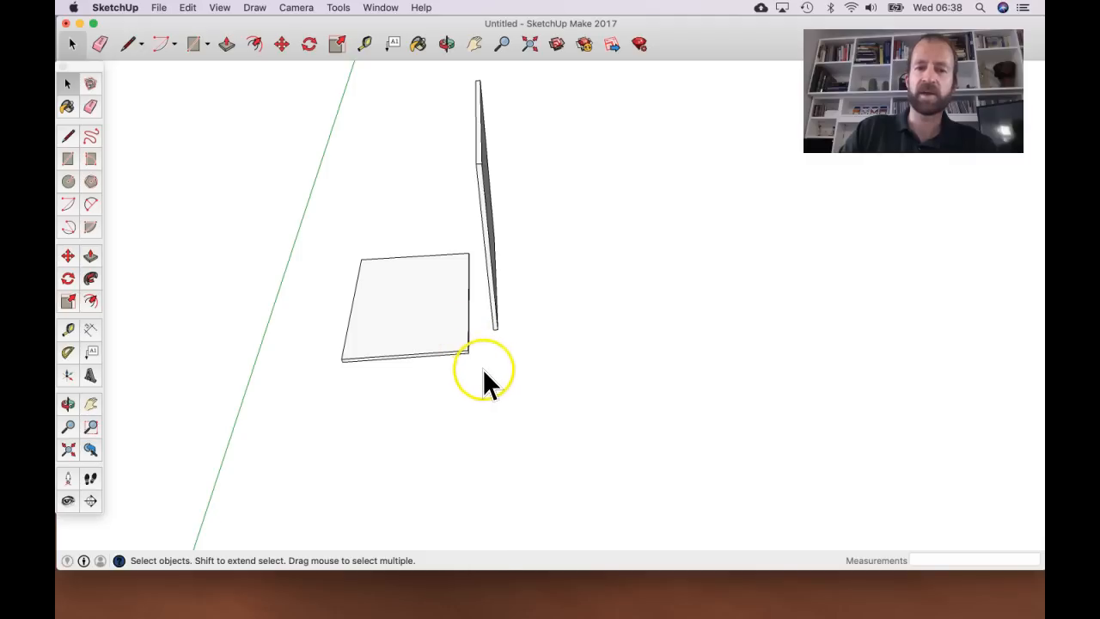
drag(489, 368, 441, 347)
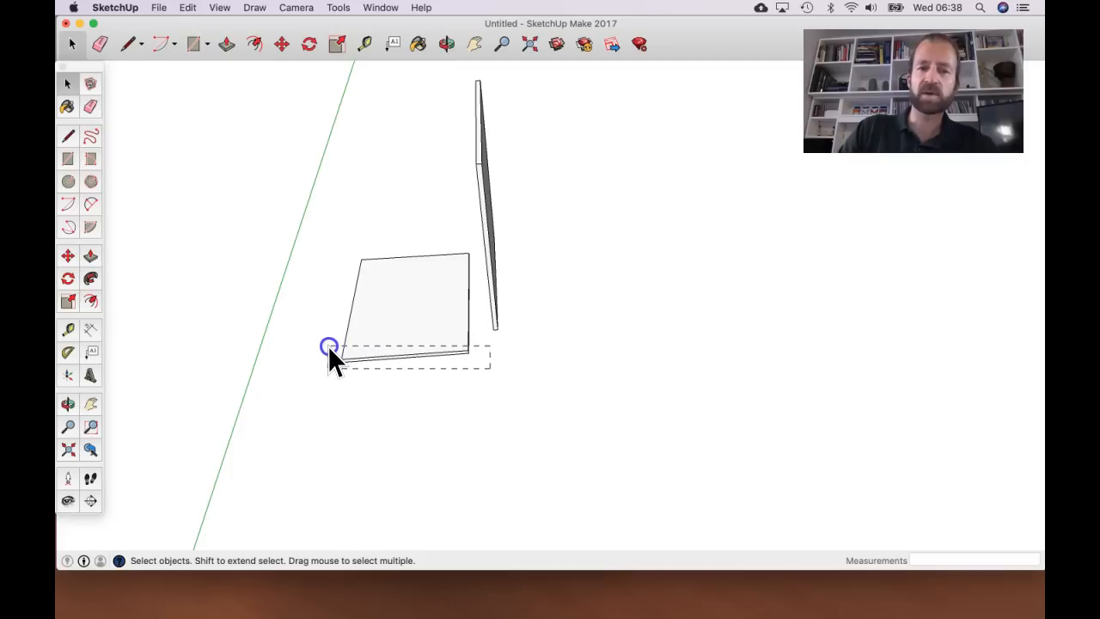
drag(329, 347, 330, 348)
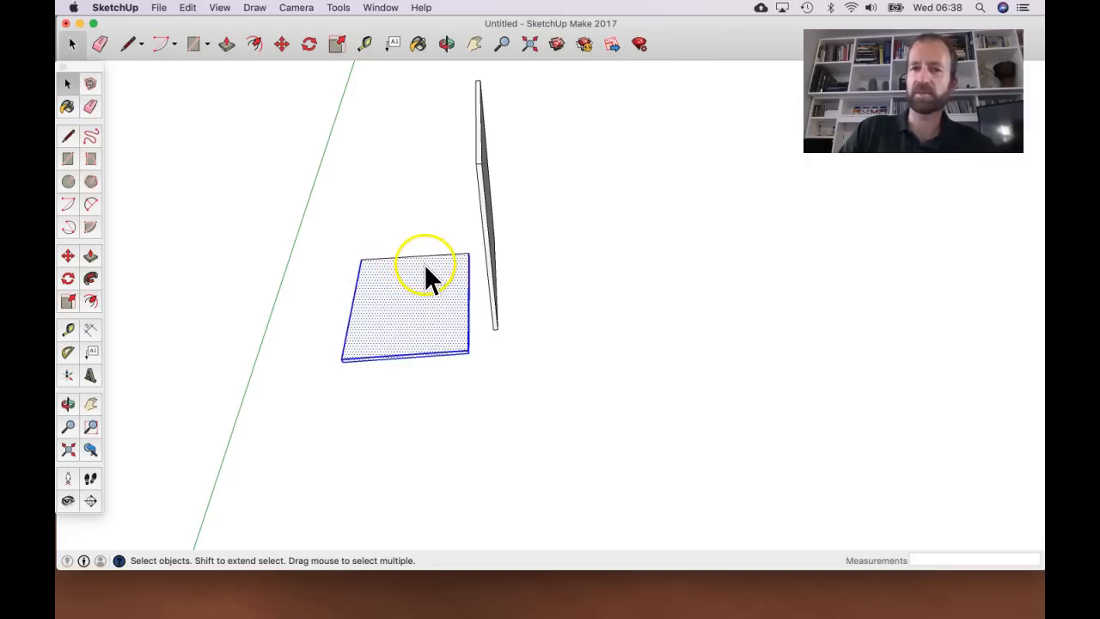
- Select the whole upright panel with an enclosing selection window, and clear the selection
middle_drag(504, 265, 507, 298)
drag(450, 71, 550, 342)
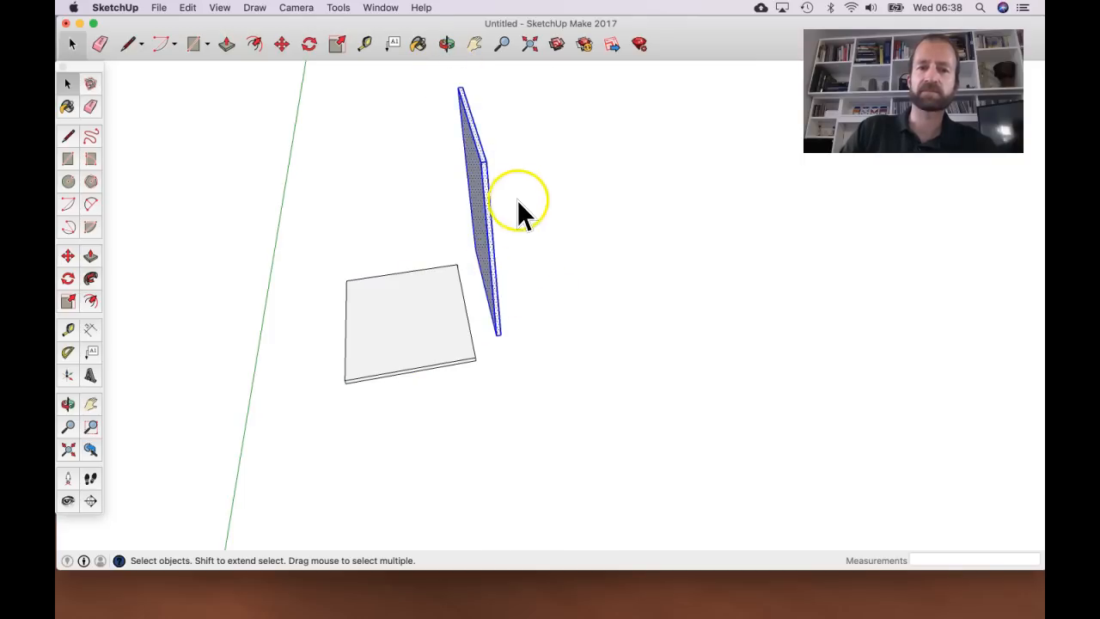
click(538, 210)
middle_drag(527, 218, 501, 182)
- Select the whole flat panel and move its near lower corner onto the upright panel's near lower corner
drag(321, 245, 479, 411)
scroll(479, 338, up, 5)
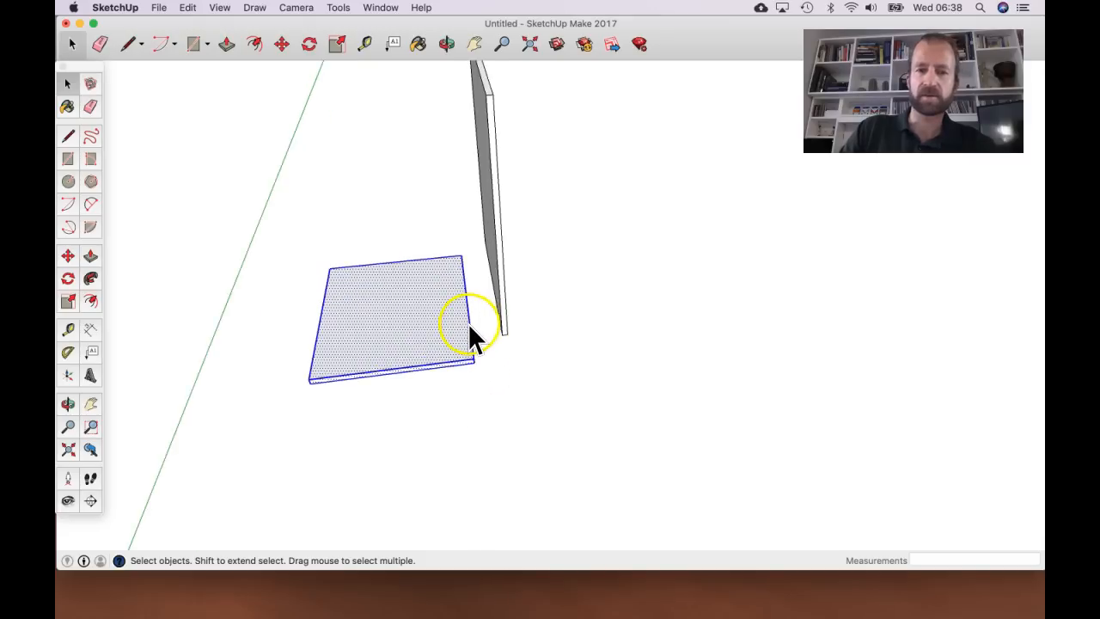
key(m)
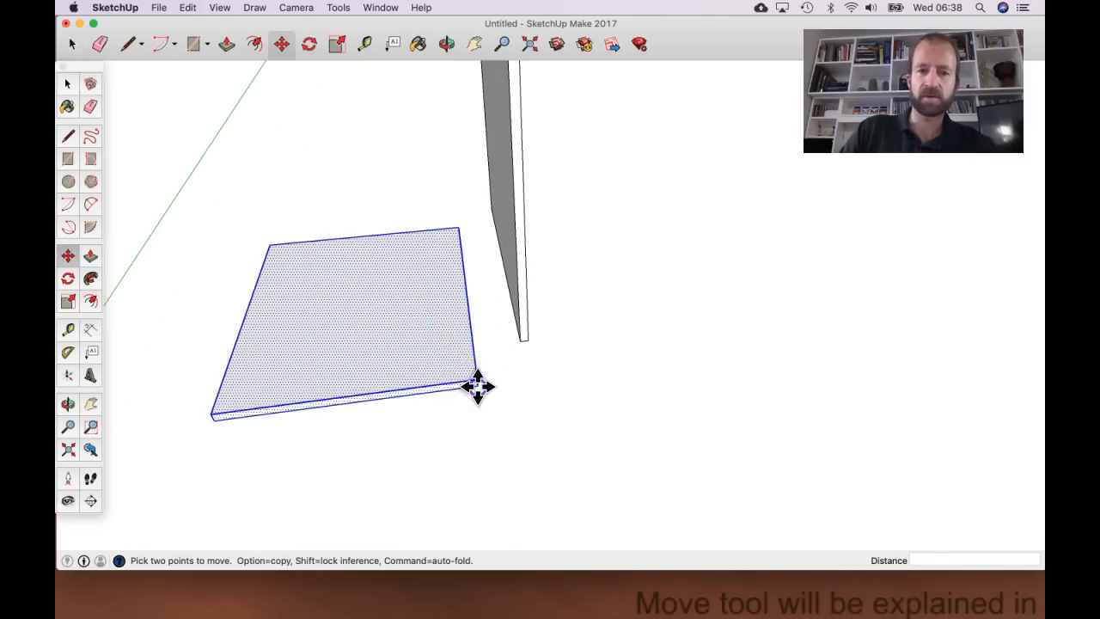
click(477, 386)
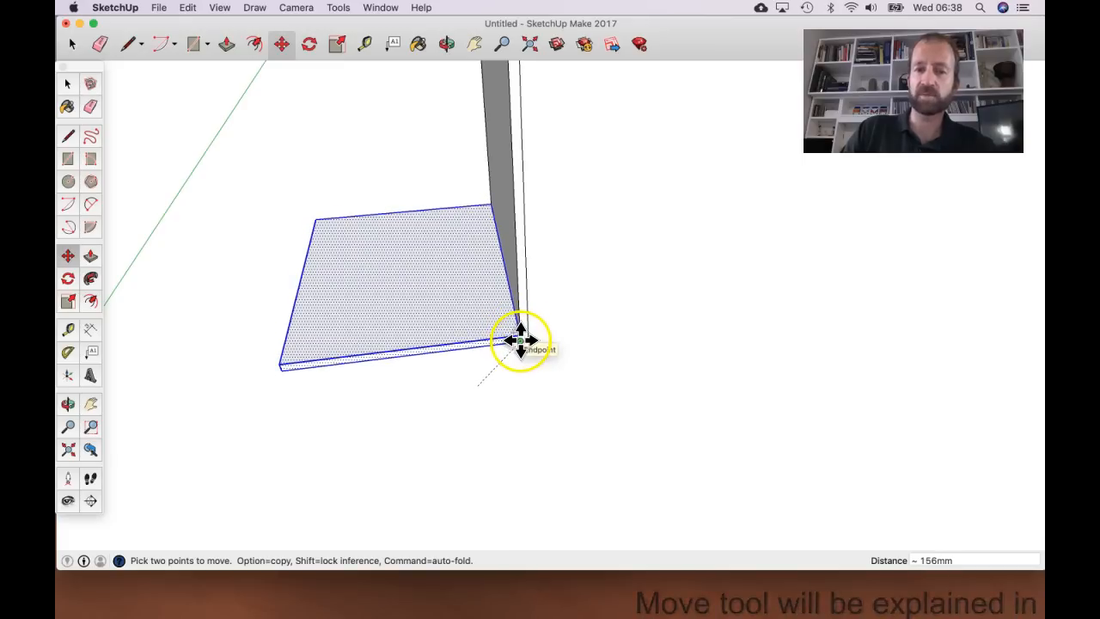
click(520, 341)
click(432, 309)
middle_drag(433, 310, 472, 324)
key(h)
drag(495, 239, 508, 364)
middle_drag(508, 364, 489, 250)
scroll(502, 316, down, 3)
key(space)
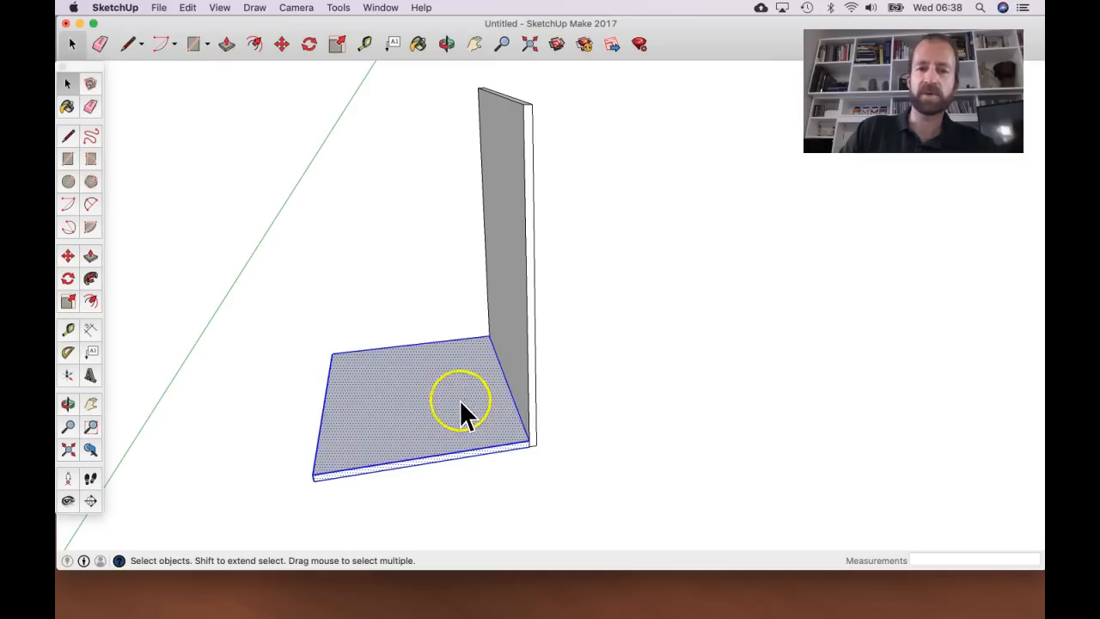
- Select the upright panel's inner face, the flat panel's top face and the underside edge at their joint one by one
click(508, 319)
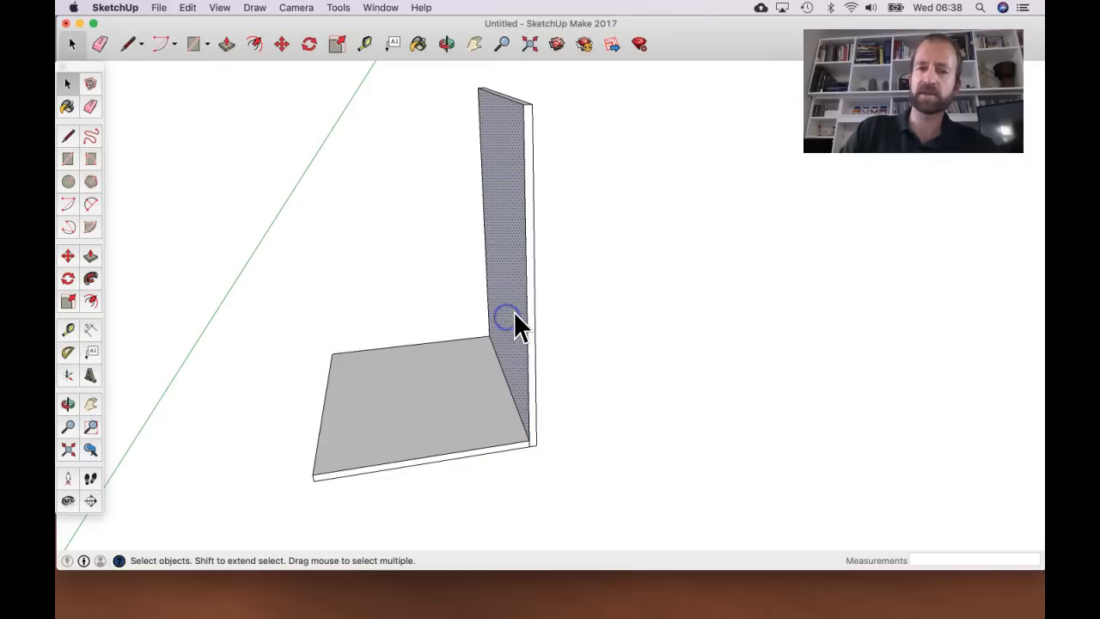
middle_drag(484, 403, 481, 438)
click(445, 393)
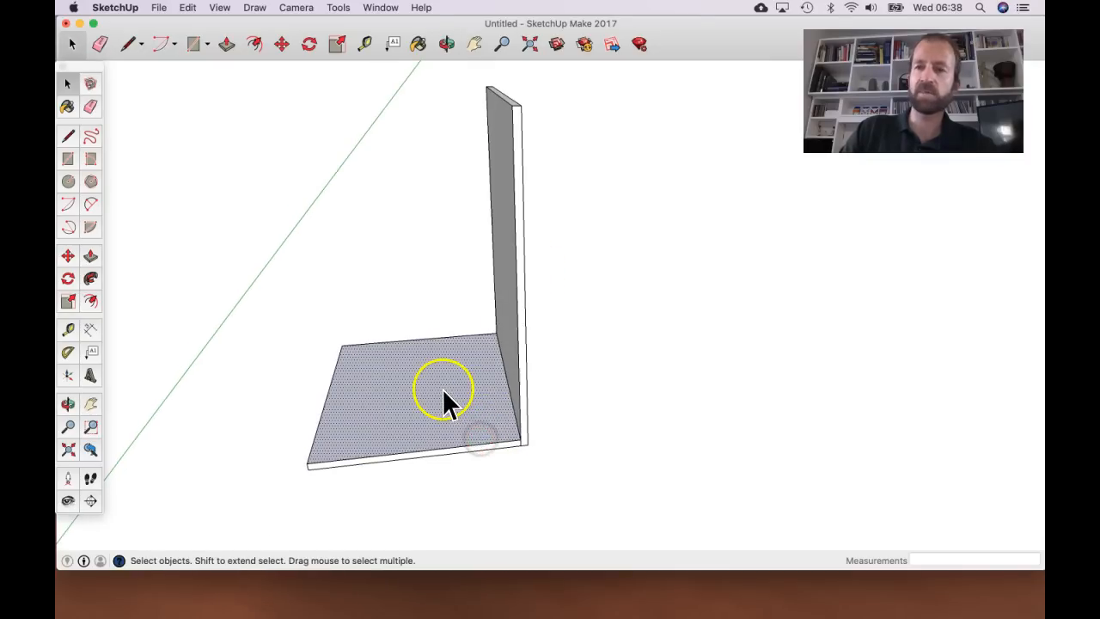
middle_drag(352, 349, 438, 182)
scroll(507, 378, up, 6)
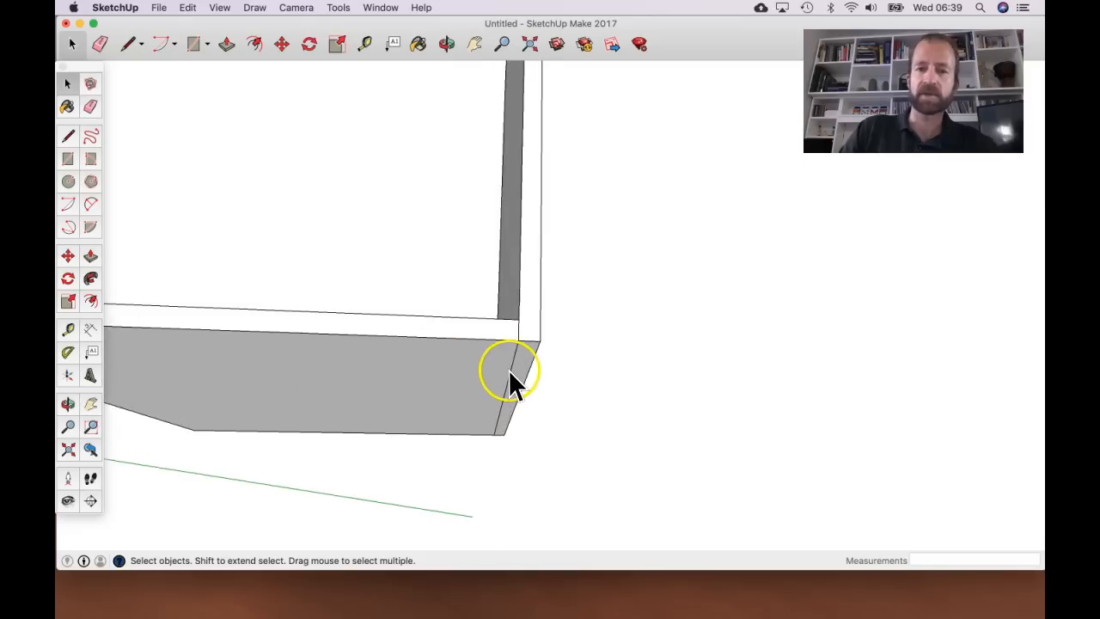
click(526, 311)
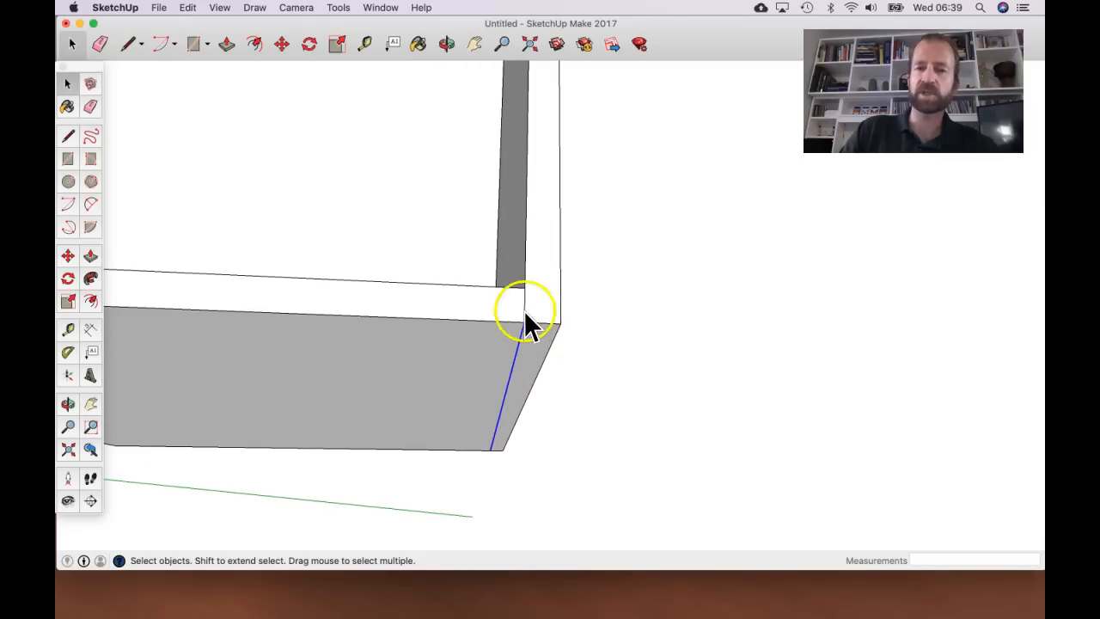
middle_drag(520, 279, 457, 383)
- Select the flat panel, try moving it by its near lower corner, and undo the move that joined the two panels
drag(251, 263, 516, 450)
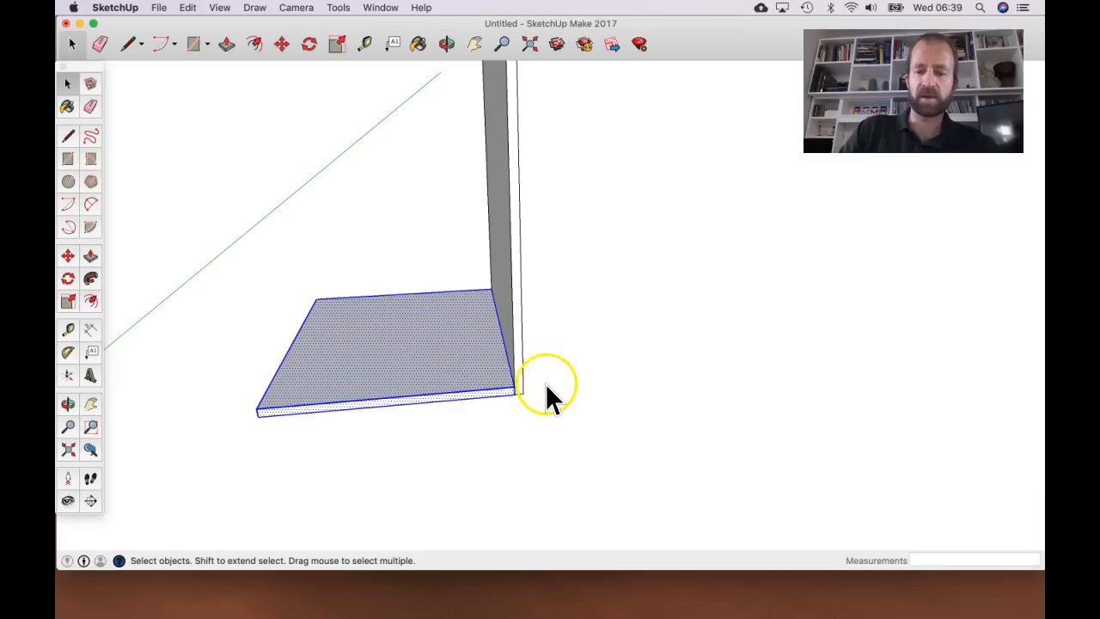
key(m)
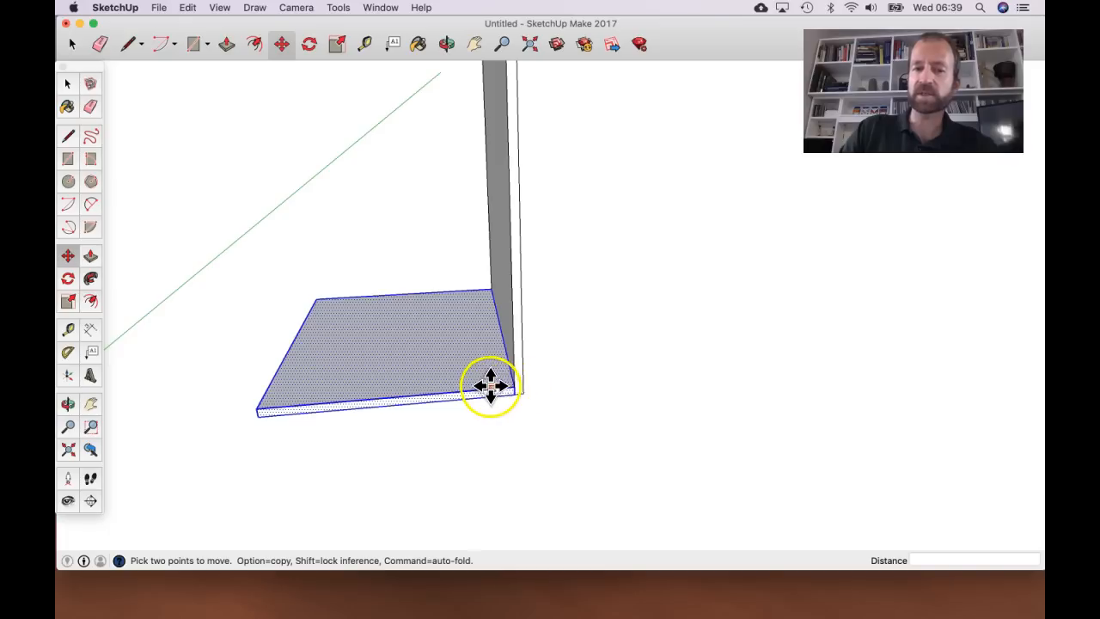
mouse_move(515, 395)
mouse_down()
mouse_move(388, 398)
mouse_move(507, 393)
mouse_up()
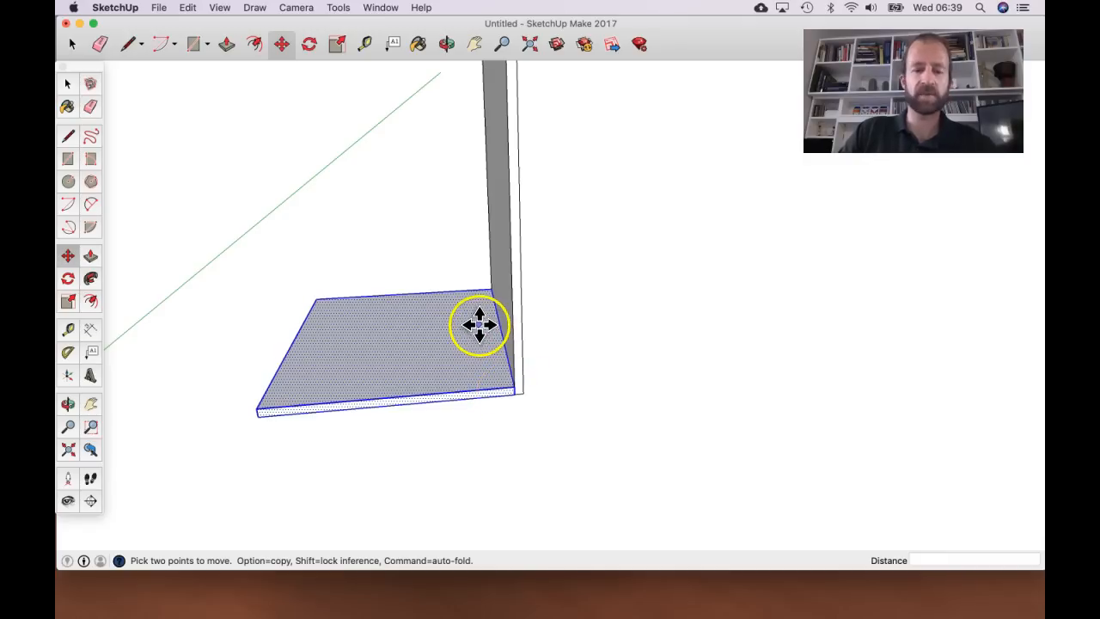
key(super+z)
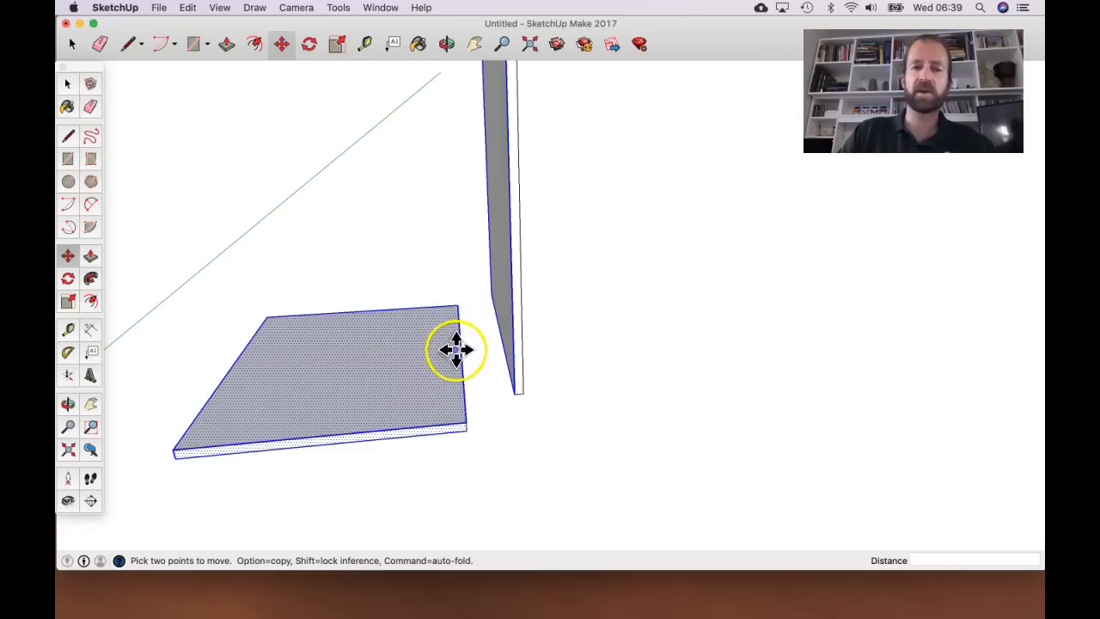
- Select the whole separated flat panel with an enclosing window, and replace that selection with only its top face
scroll(411, 344, down, 5)
key(h)
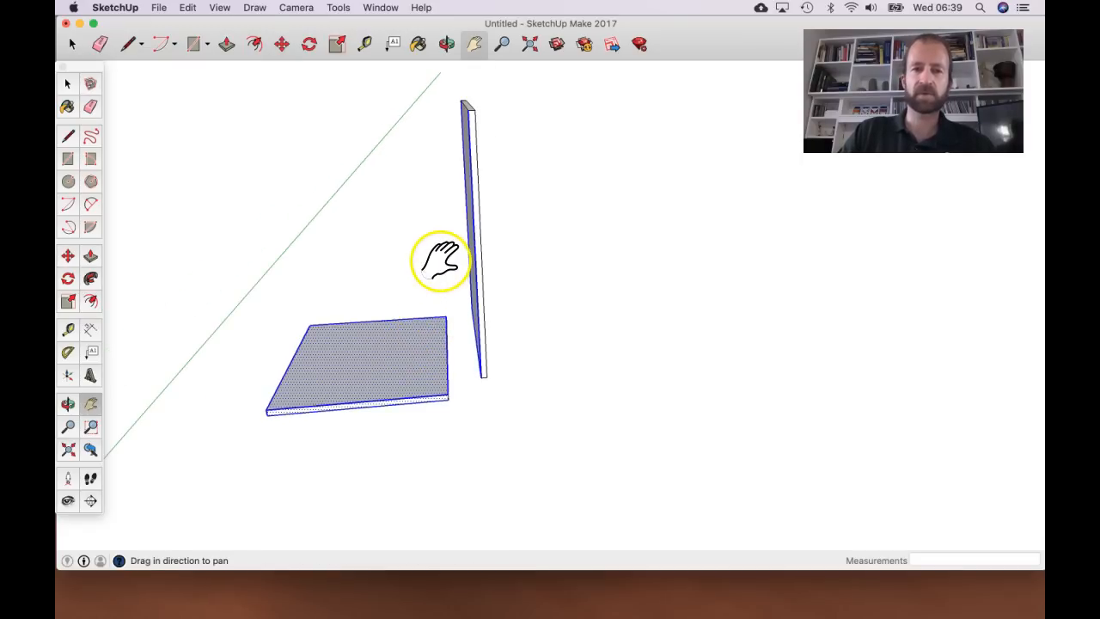
drag(438, 260, 557, 345)
middle_drag(557, 346, 461, 331)
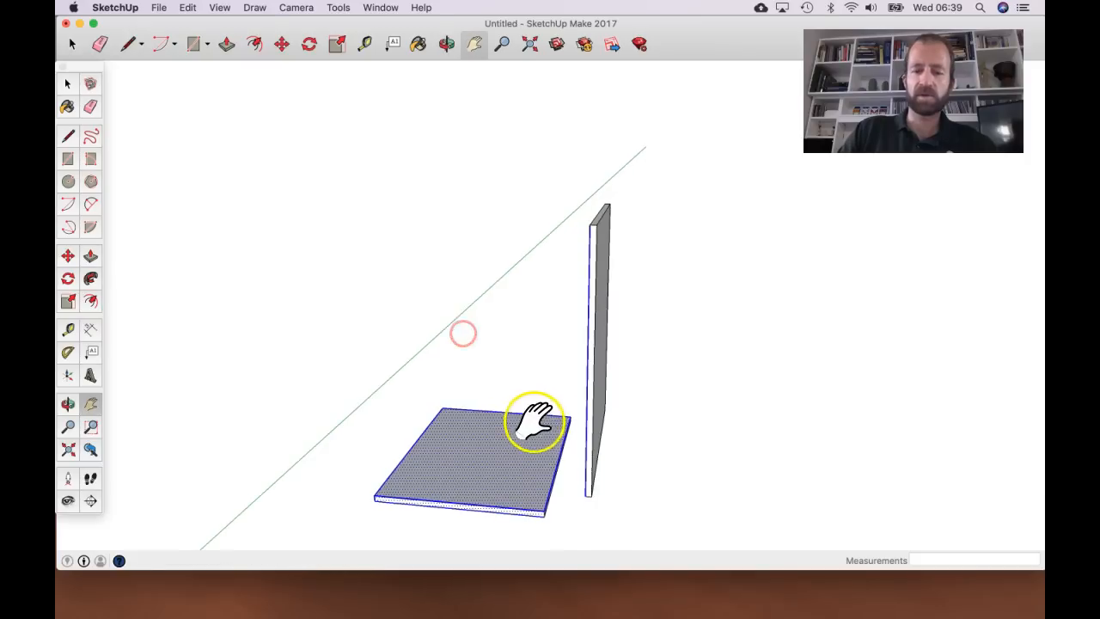
drag(536, 420, 537, 365)
key(space)
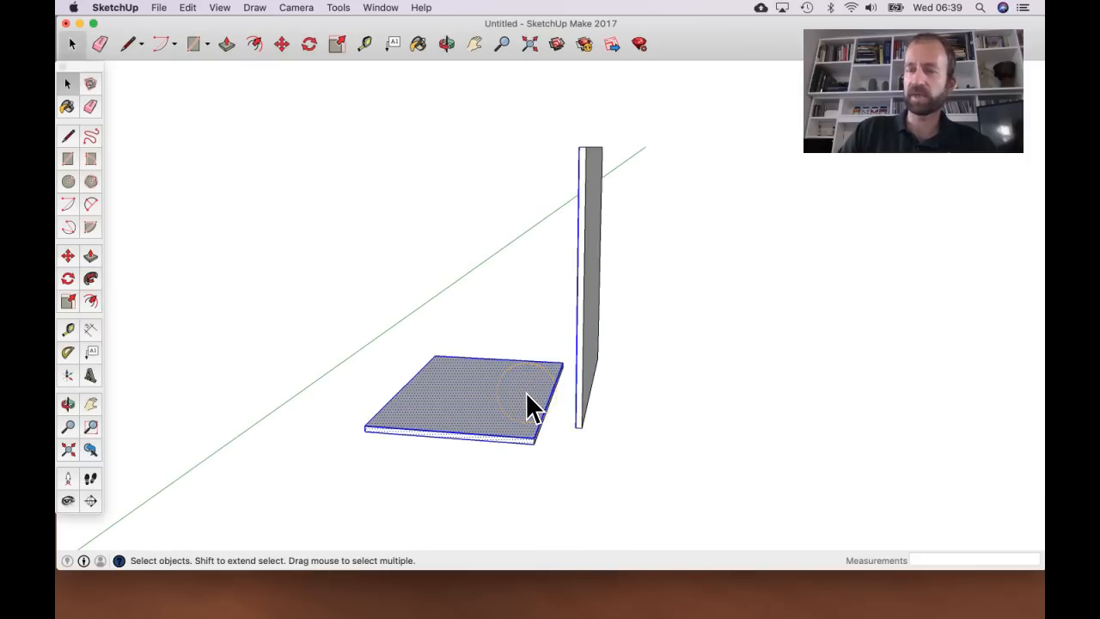
drag(338, 328, 569, 494)
click(528, 354)
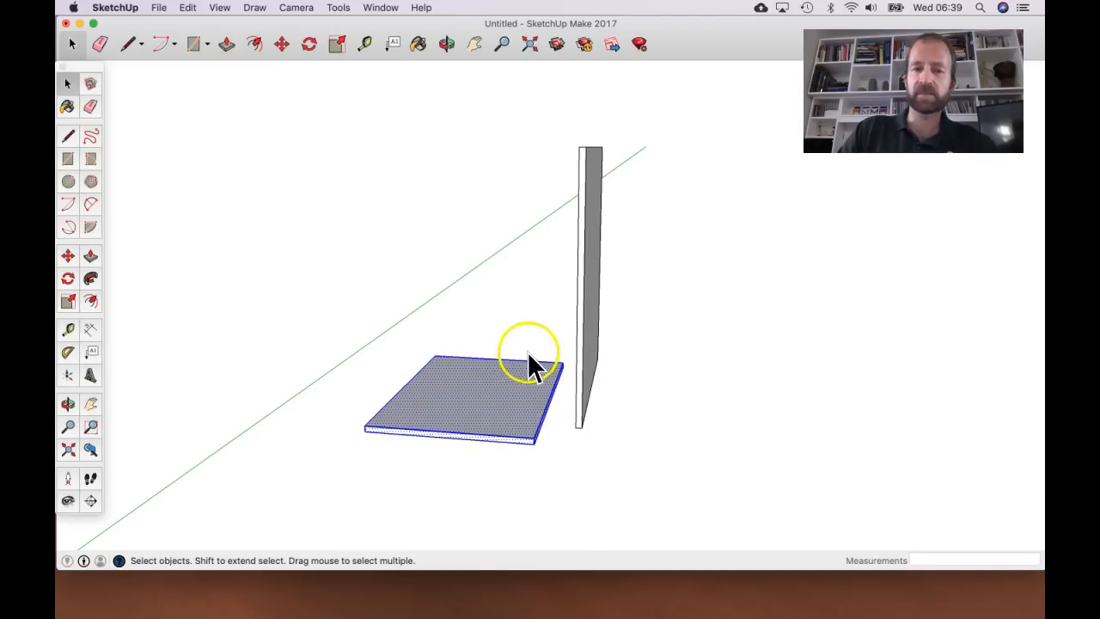
click(474, 410)
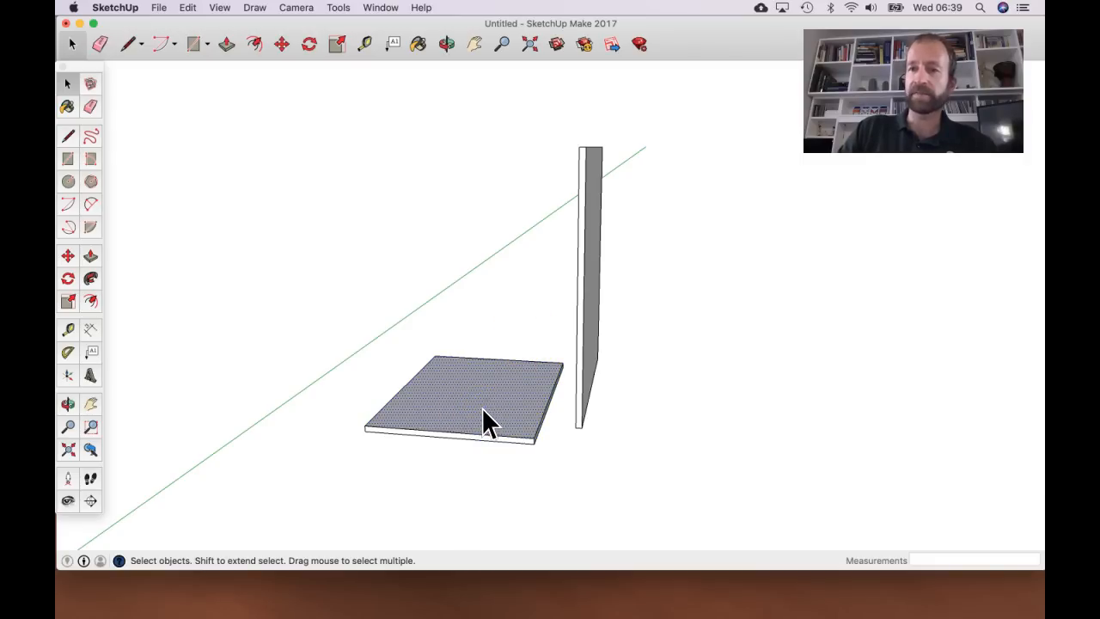
- Select all faces and edges of the flat panel and make them a group
double_click(480, 411)
scroll(483, 434, up, 3)
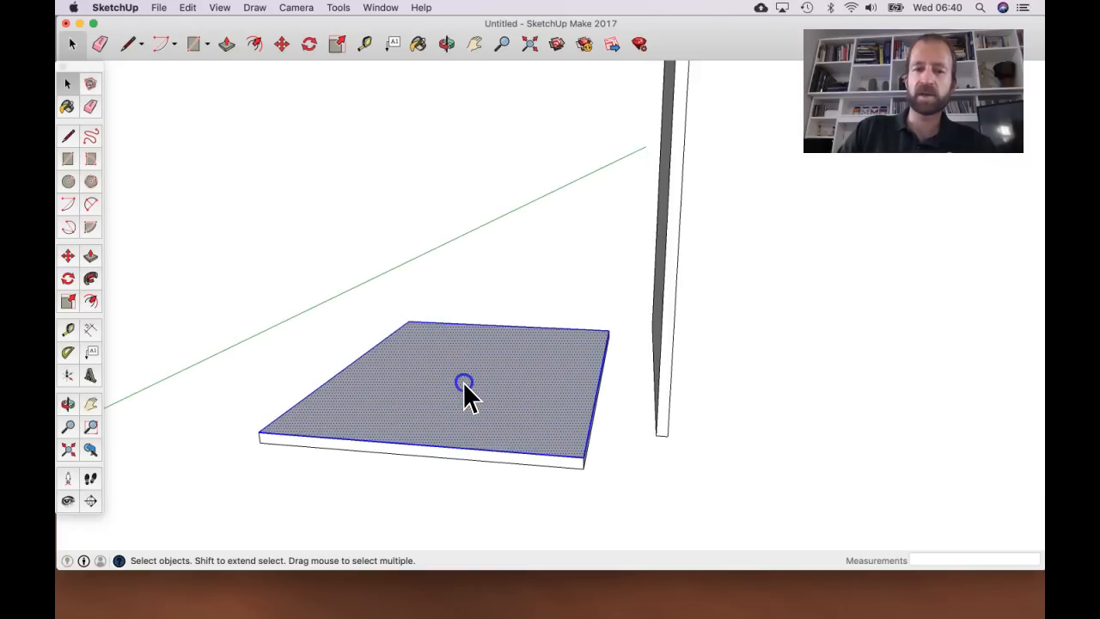
middle_drag(528, 462, 541, 440)
mouse_move(538, 379)
middle_down()
mouse_move(511, 392)
mouse_move(523, 377)
middle_up()
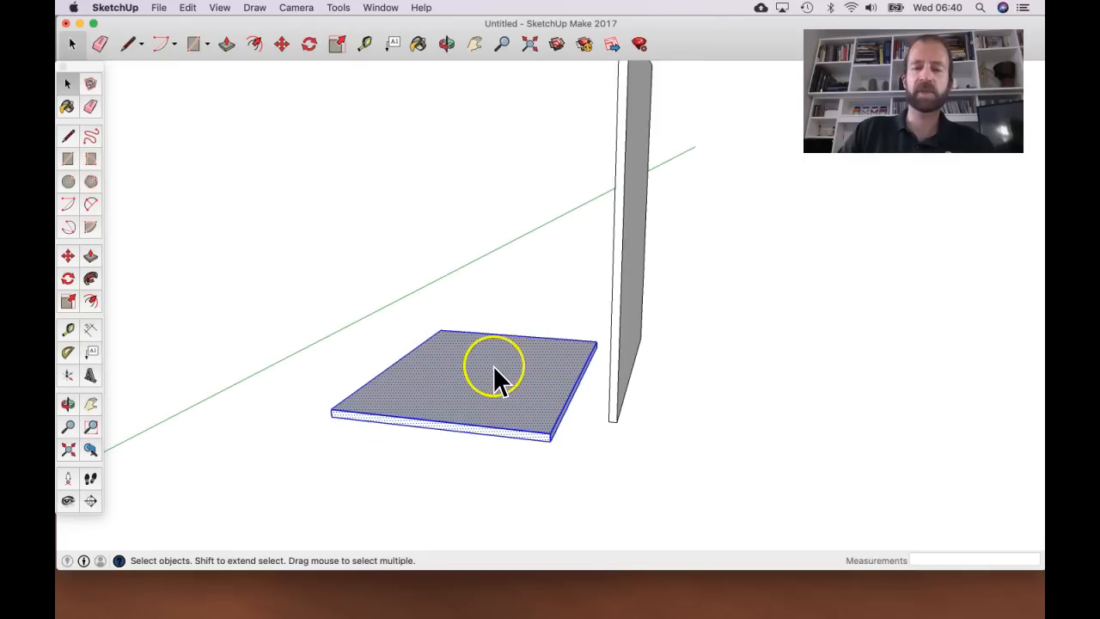
right_click(490, 365)
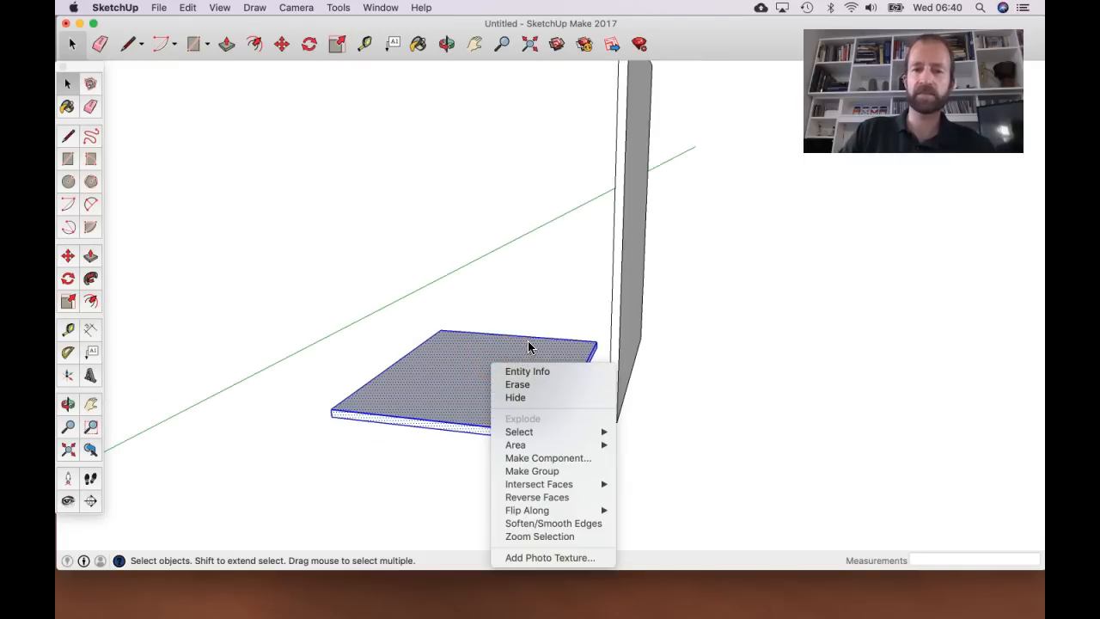
click(515, 471)
- Deselect the grouped flat panel and reselect it as a single object to check the grouping
click(504, 274)
click(518, 409)
mouse_move(513, 438)
middle_down()
mouse_move(585, 348)
mouse_move(504, 430)
mouse_move(521, 437)
middle_up()
middle_drag(503, 380, 562, 418)
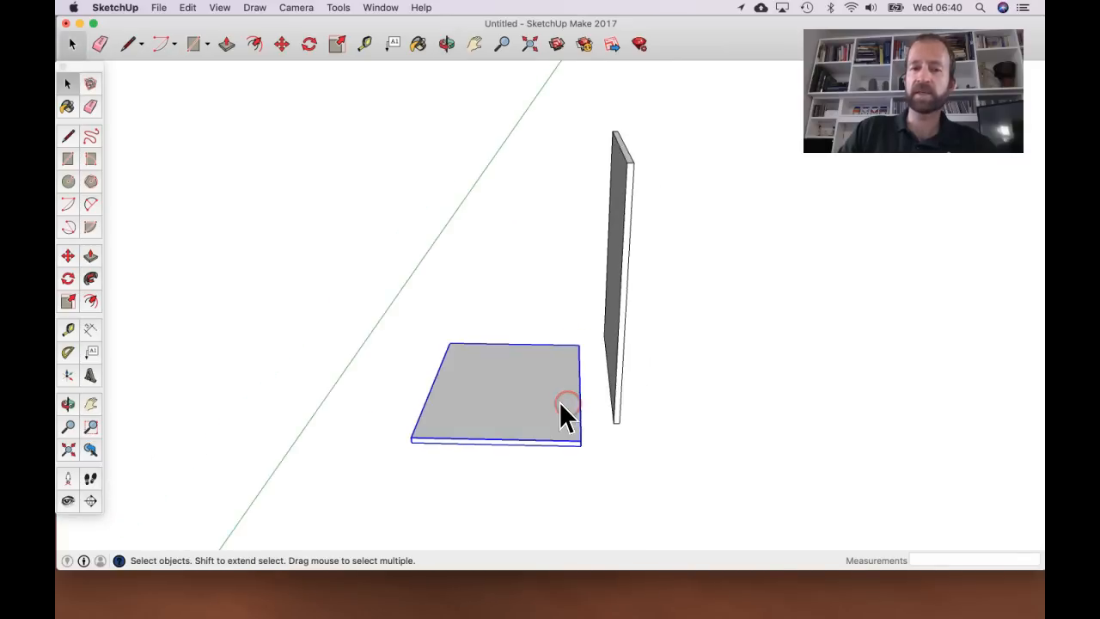
- Select all faces and edges of the upright panel and make them a separate group
middle_drag(604, 300, 622, 269)
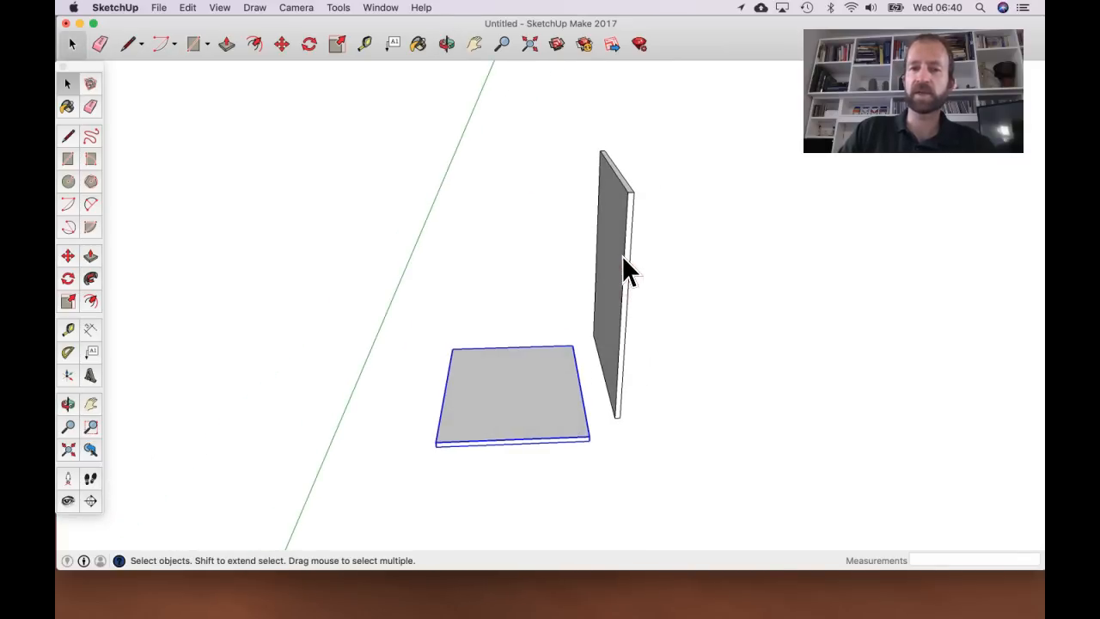
triple_click(620, 246)
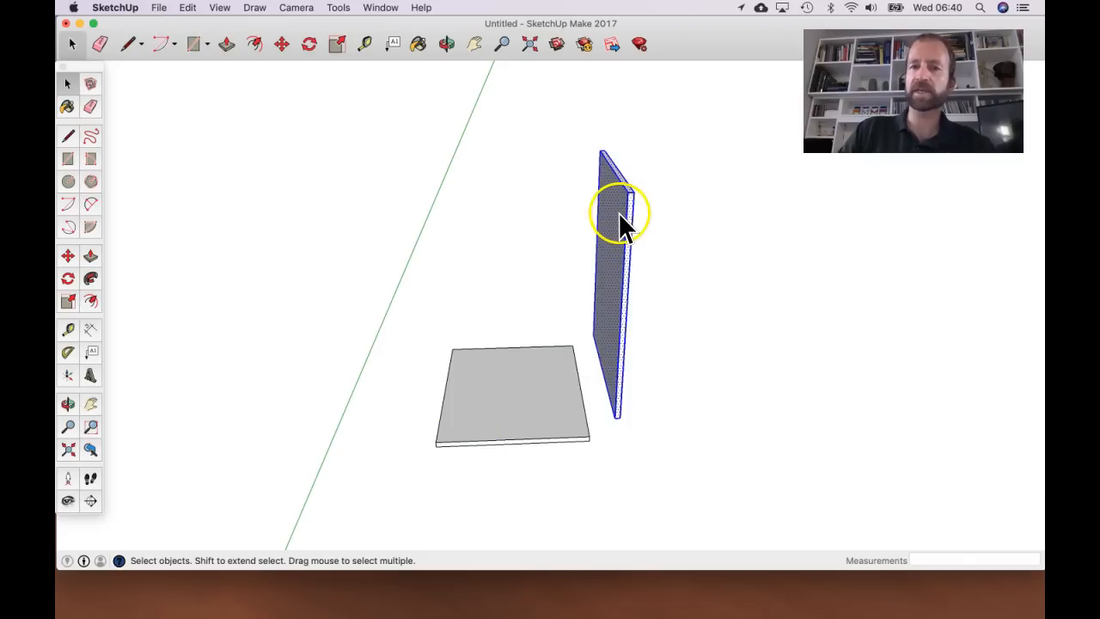
right_click(617, 212)
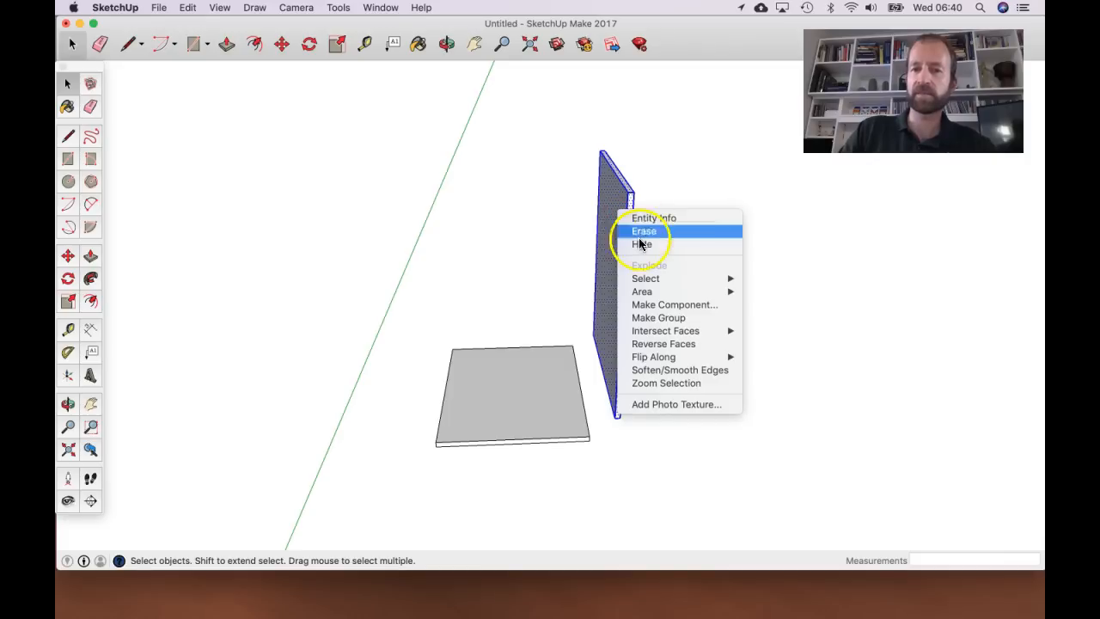
click(650, 317)
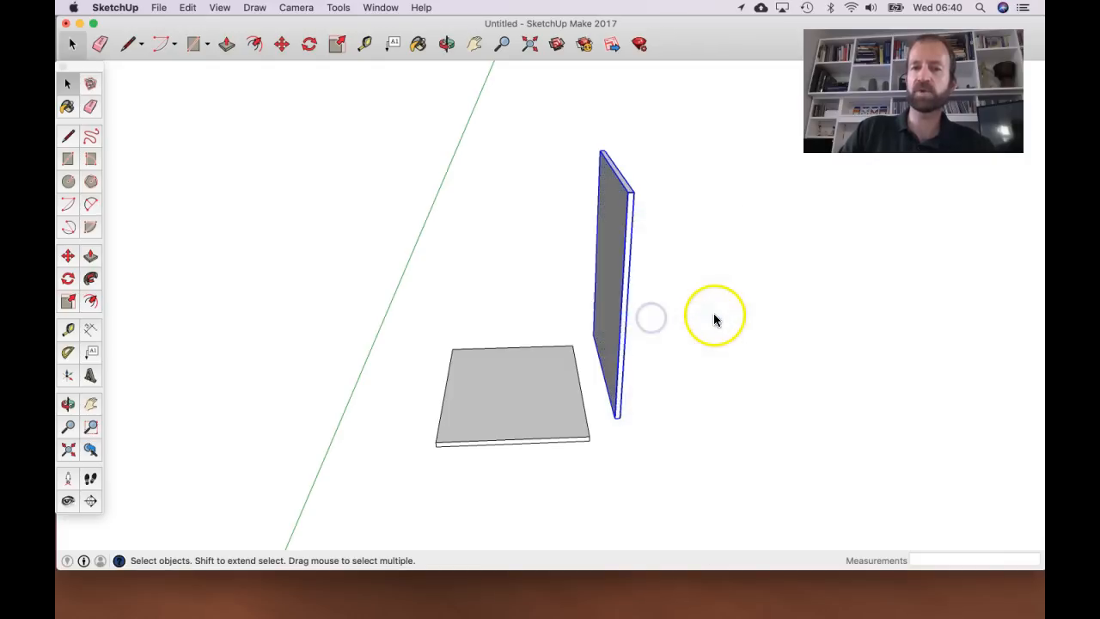
middle_drag(621, 329, 618, 329)
middle_drag(619, 329, 602, 290)
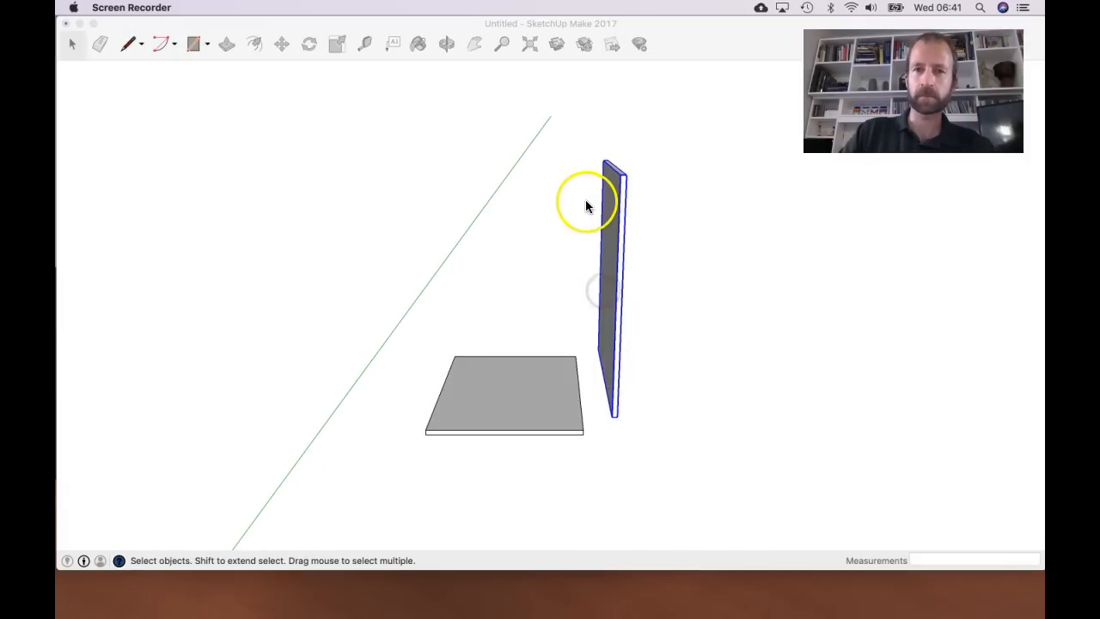
- Look up where Make Group is listed among the editing commands, without applying it
mouse_move(588, 206)
middle_down()
mouse_move(596, 223)
mouse_move(601, 214)
middle_up()
click(699, 42)
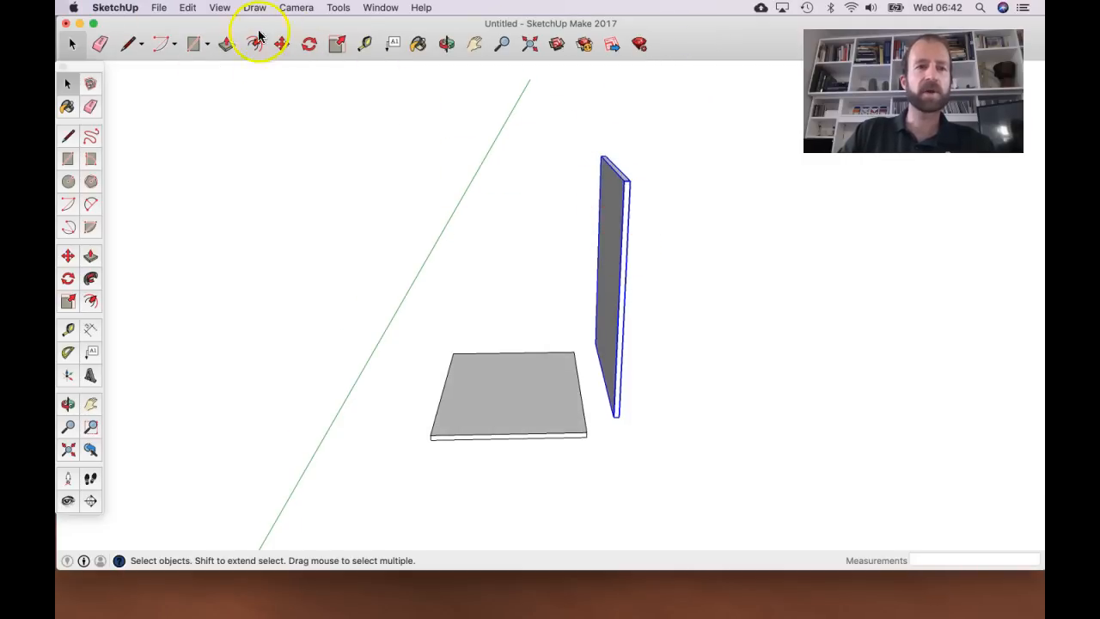
click(191, 9)
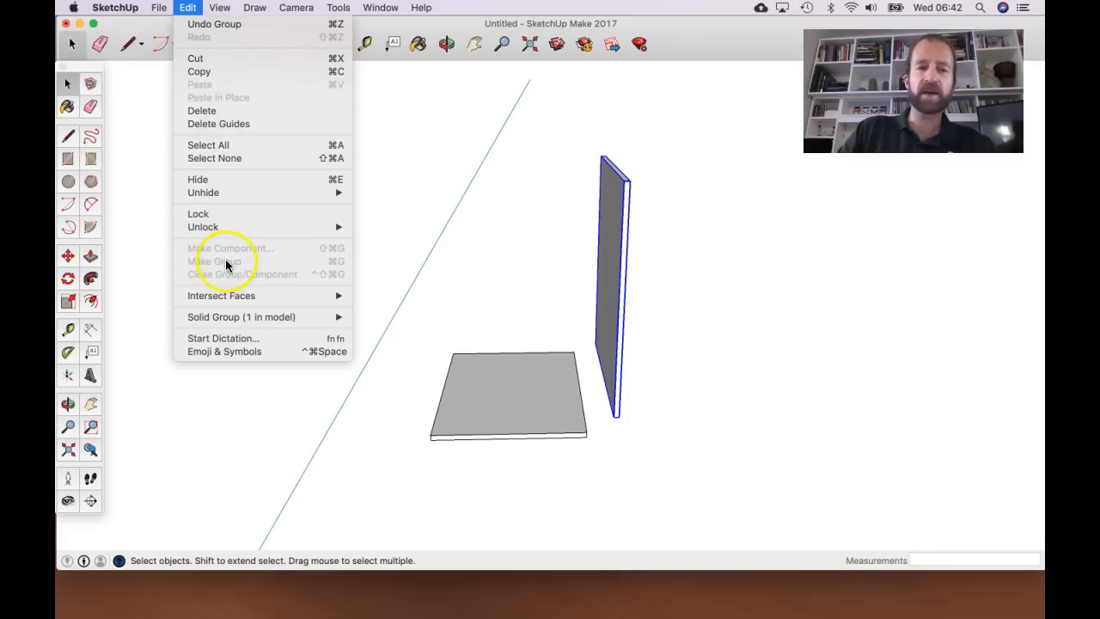
click(463, 219)
- Select the flat panel group, switch to the upright panel group, and move the upright one freehand by about 16 mm
middle_drag(624, 295, 623, 292)
click(525, 383)
click(618, 326)
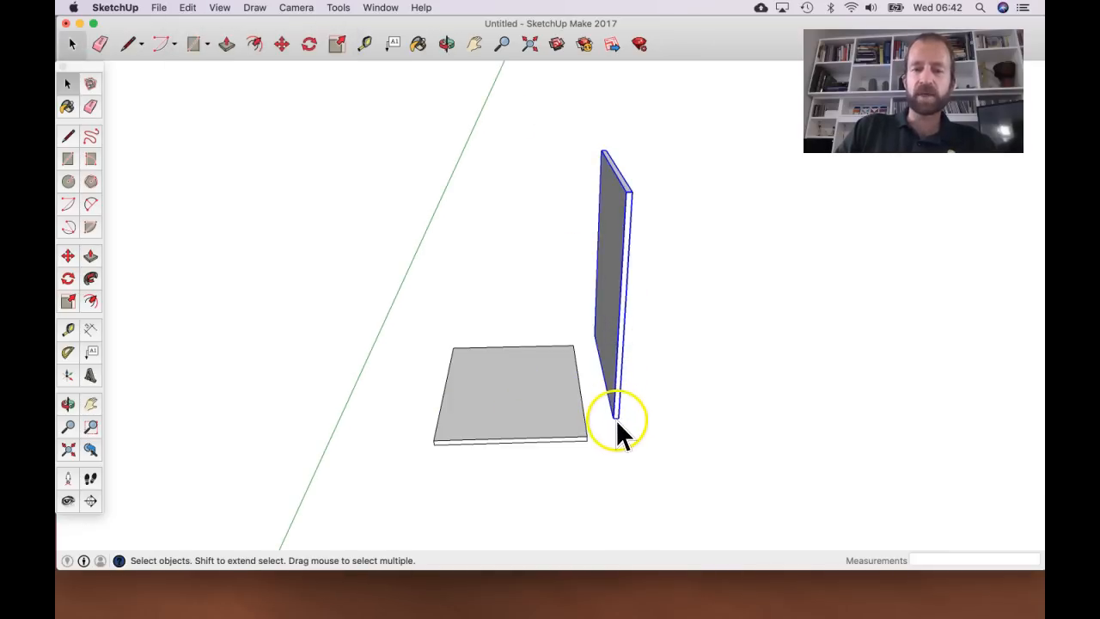
scroll(580, 428, up, 5)
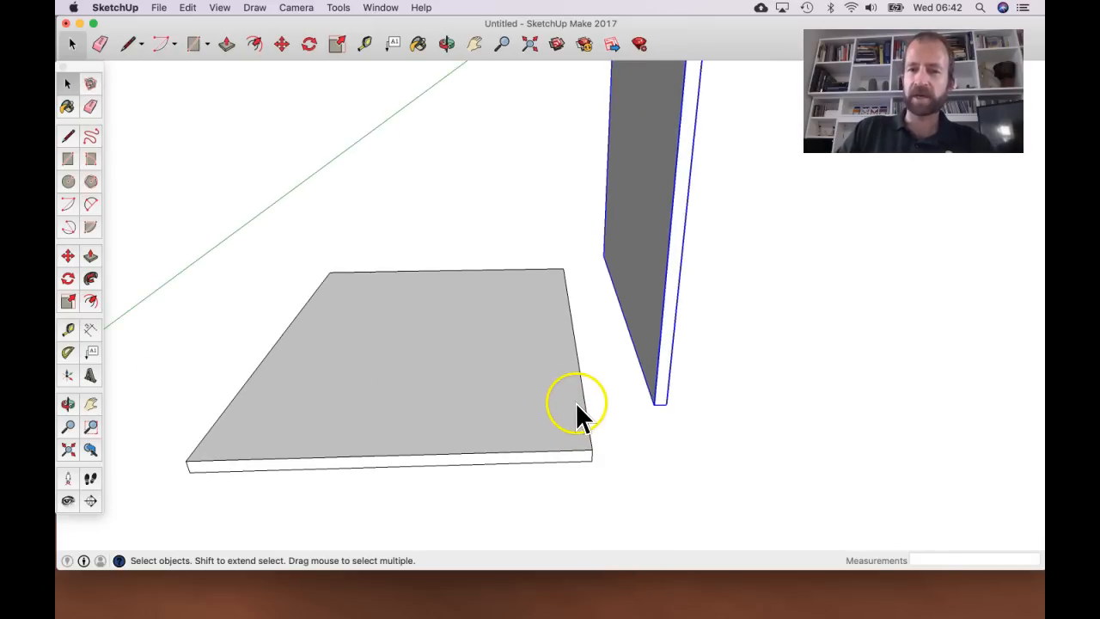
click(69, 256)
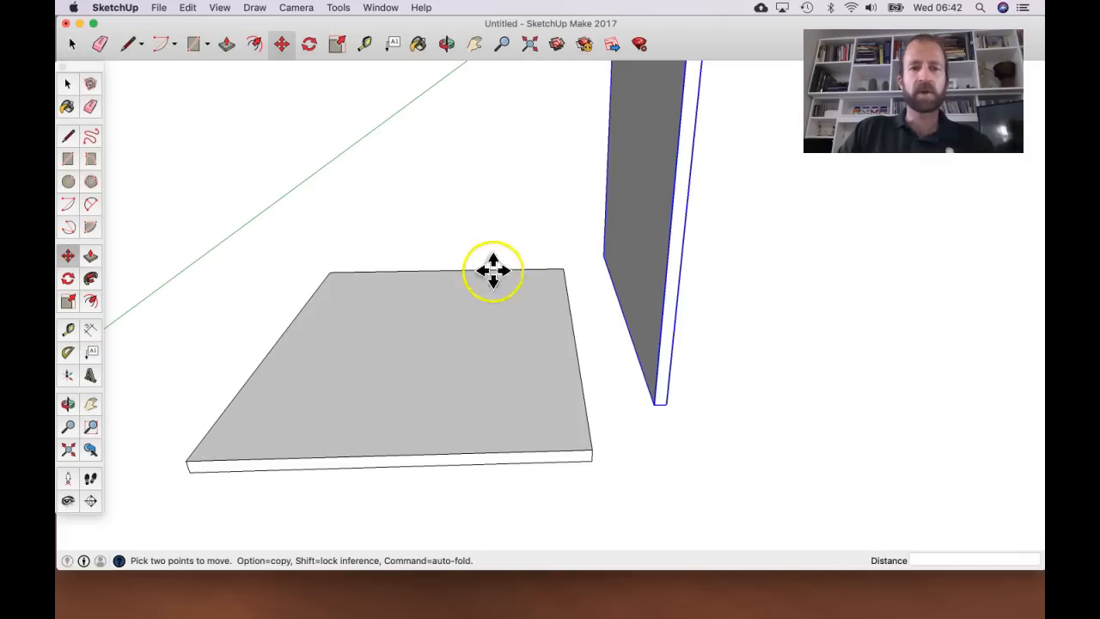
scroll(570, 325, down, 3)
middle_drag(567, 327, 629, 282)
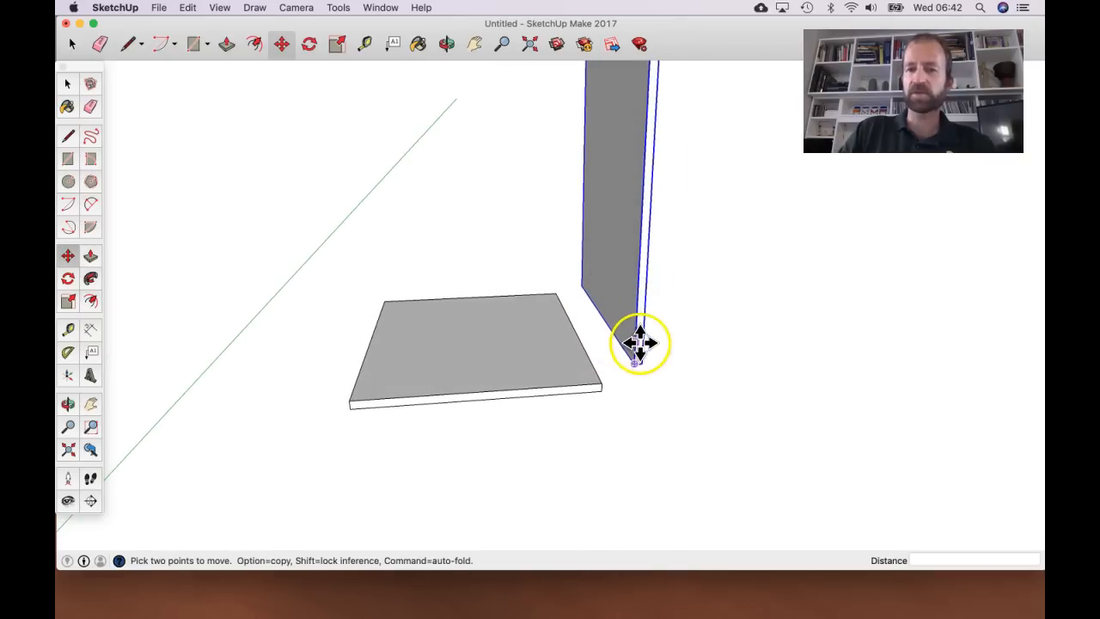
scroll(646, 359, up, 1)
scroll(645, 359, up, 2)
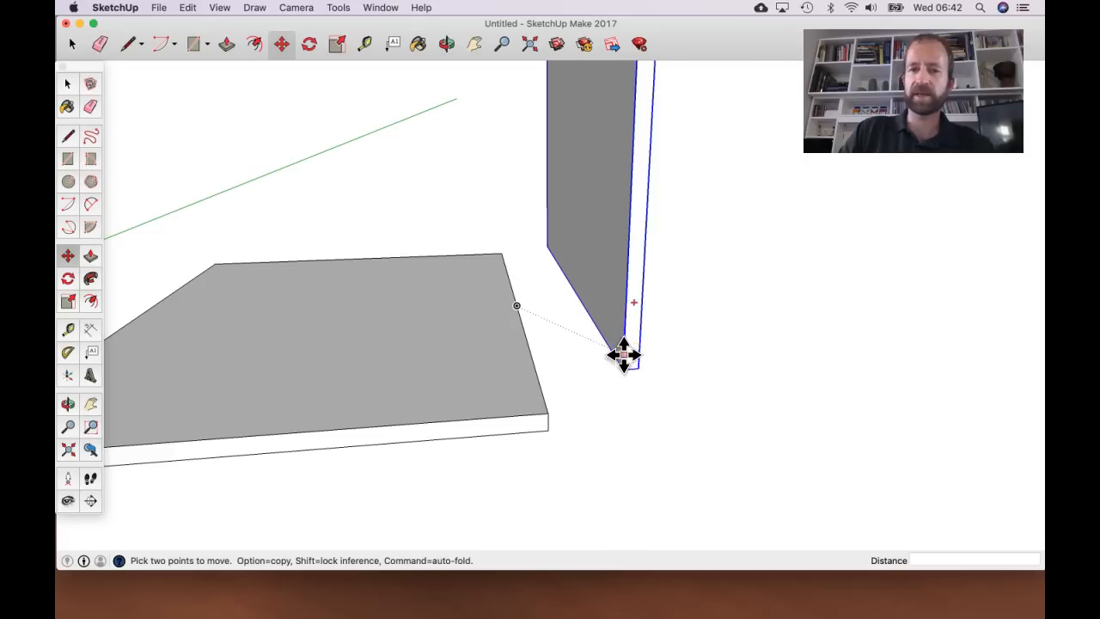
mouse_move(623, 356)
mouse_down()
mouse_move(582, 275)
mouse_move(589, 263)
mouse_move(607, 268)
mouse_up()
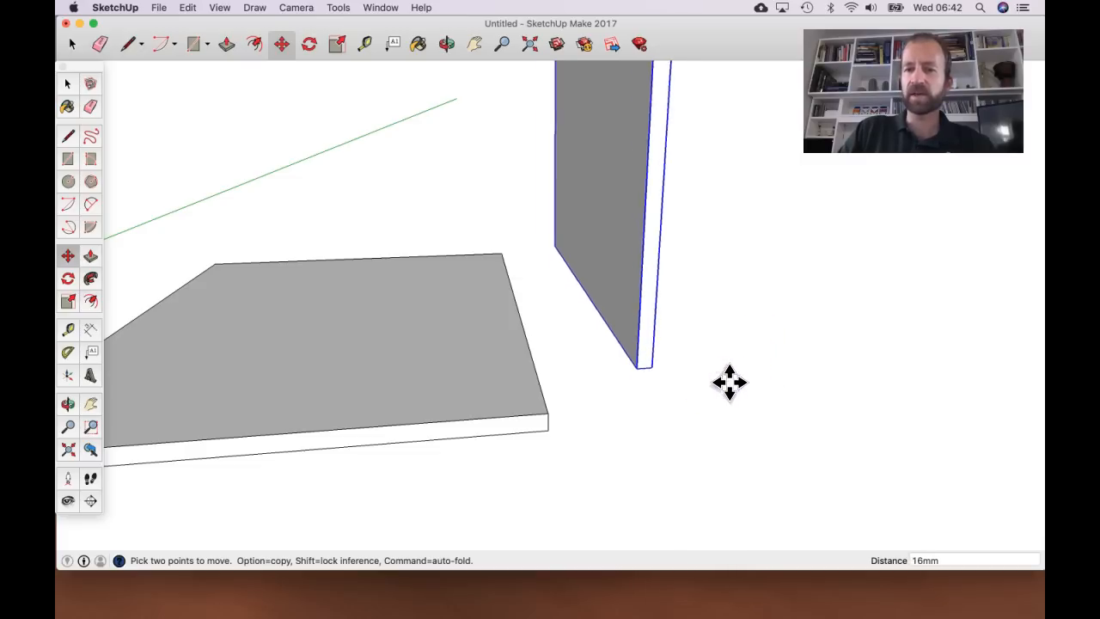
- Move the upright panel group 100 mm farther from the flat panel along the red axis
click(706, 411)
drag(707, 411, 762, 379)
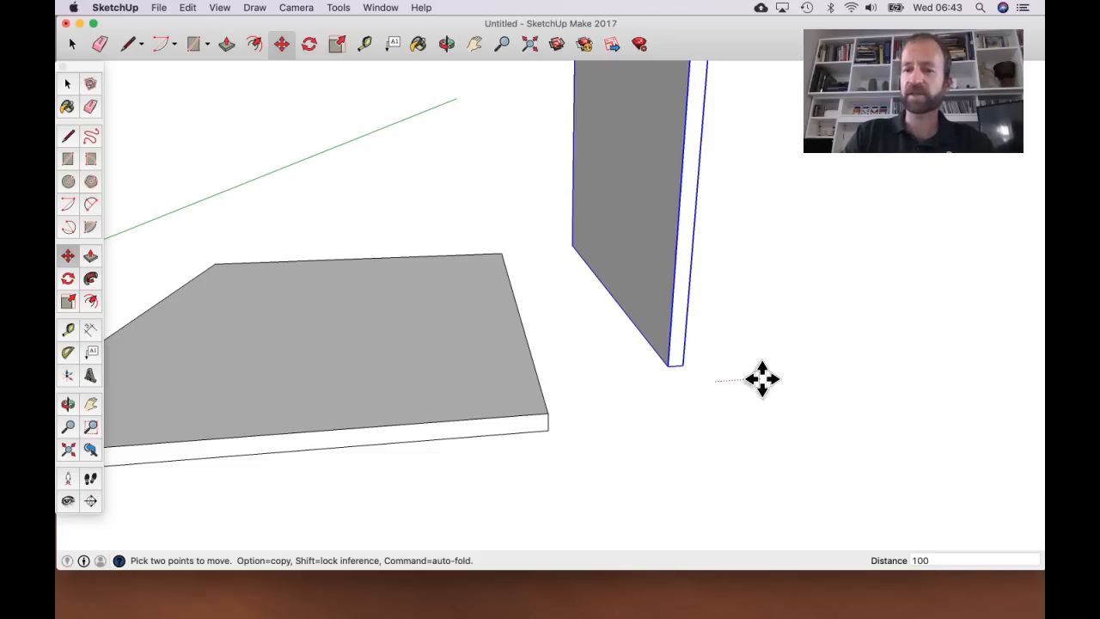
key(Return)
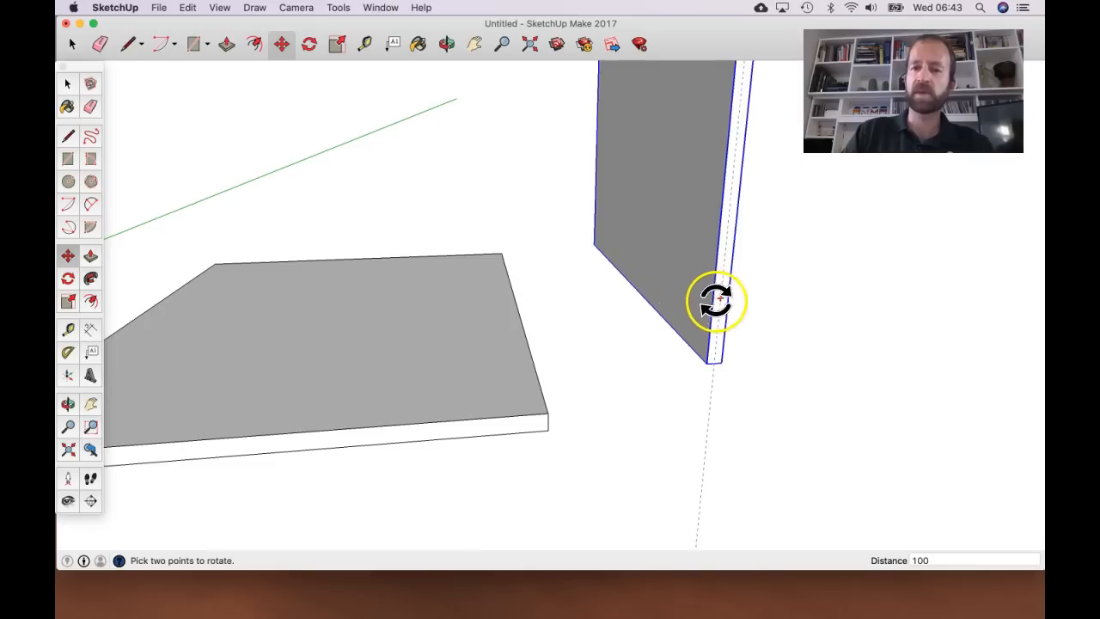
- Move the upright panel group by its near lower inner corner onto the flat panel's near lower corner
click(705, 362)
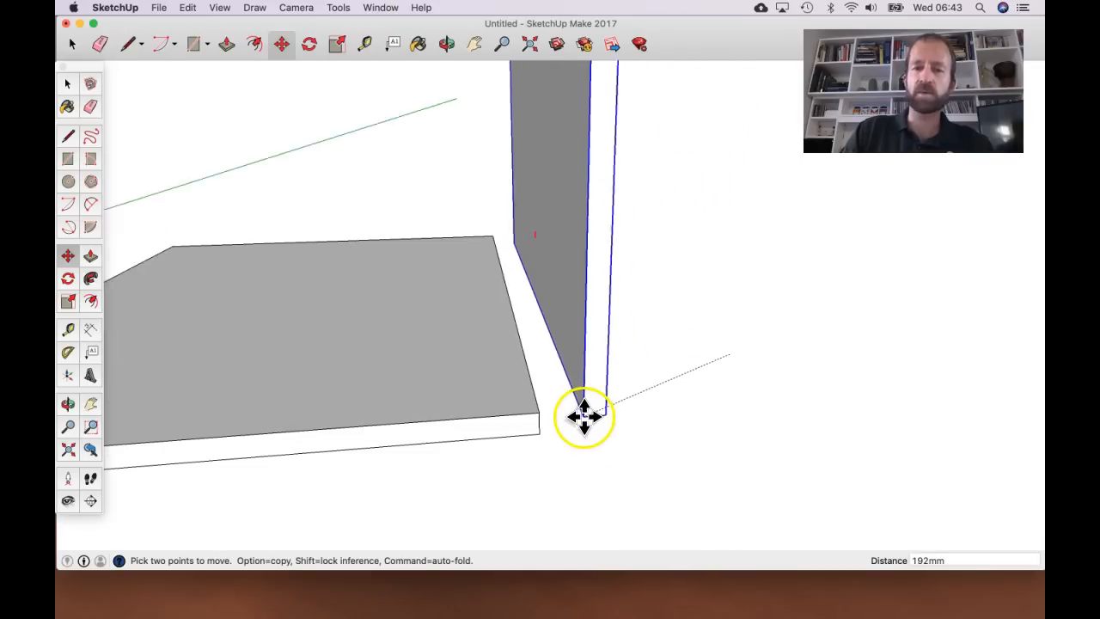
scroll(585, 417, up, 5)
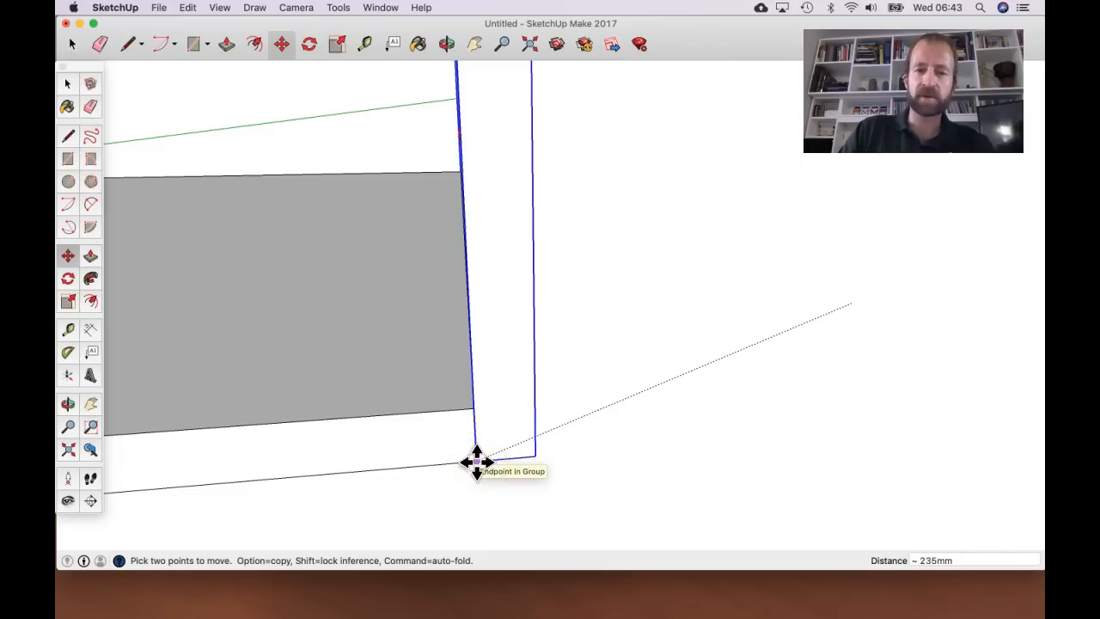
click(477, 462)
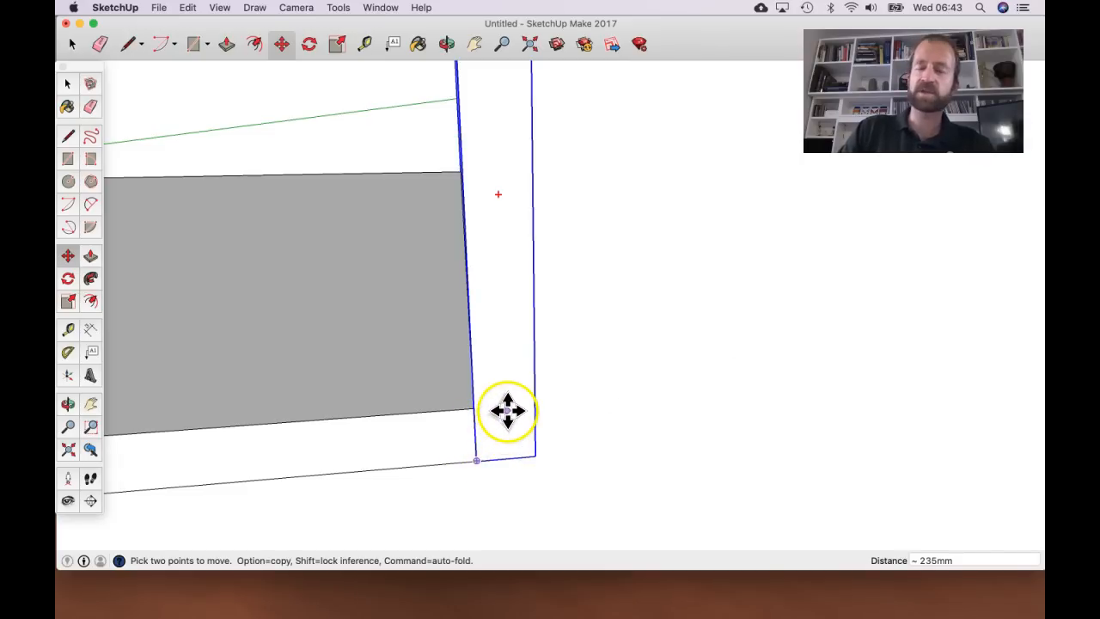
- Examine the joint between the two grouped panels up close and then the whole assembly
scroll(498, 392, down, 6)
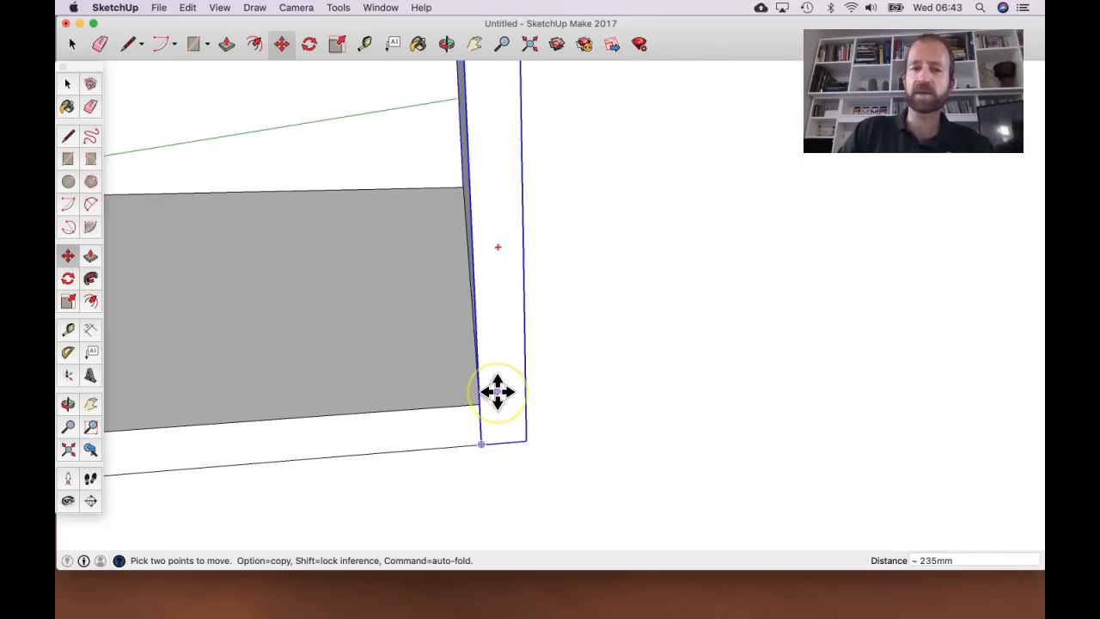
scroll(497, 392, down, 2)
click(490, 404)
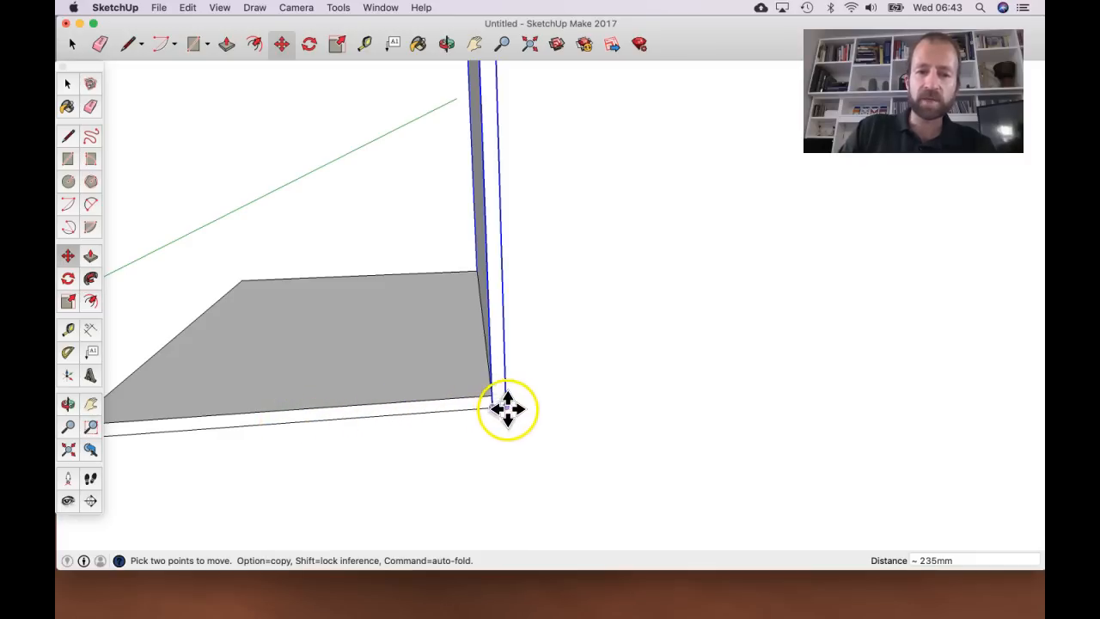
scroll(504, 409, up, 5)
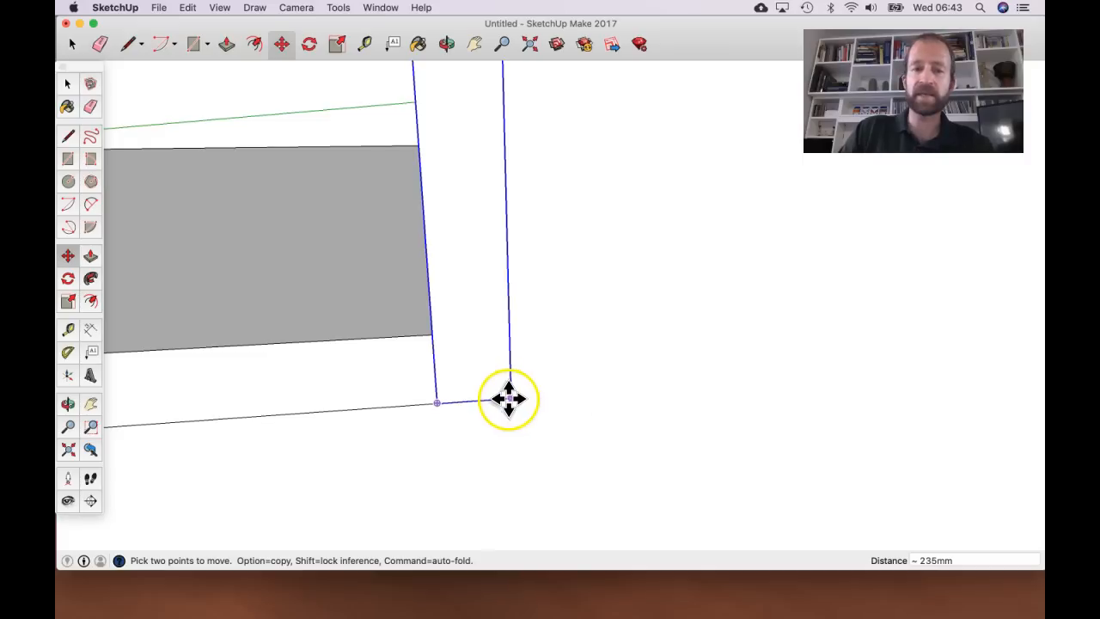
scroll(510, 398, down, 8)
scroll(510, 398, down, 3)
click(502, 221)
shift+middle_drag(478, 242, 619, 246)
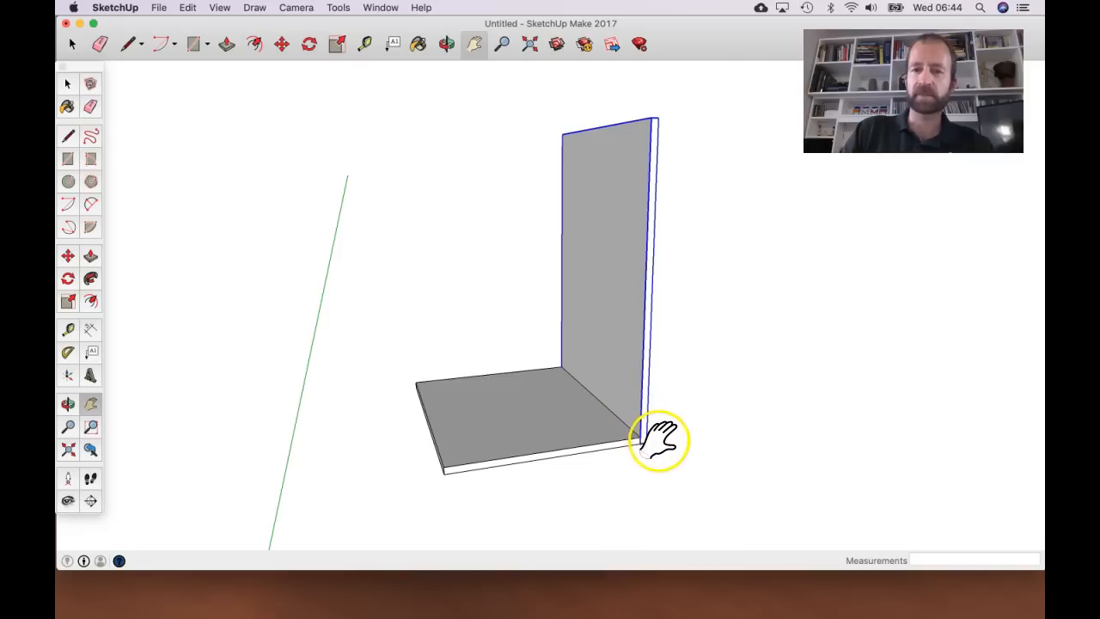
- Pick up the upright panel group by its near lower outer corner and switch the move to making a copy
key(m)
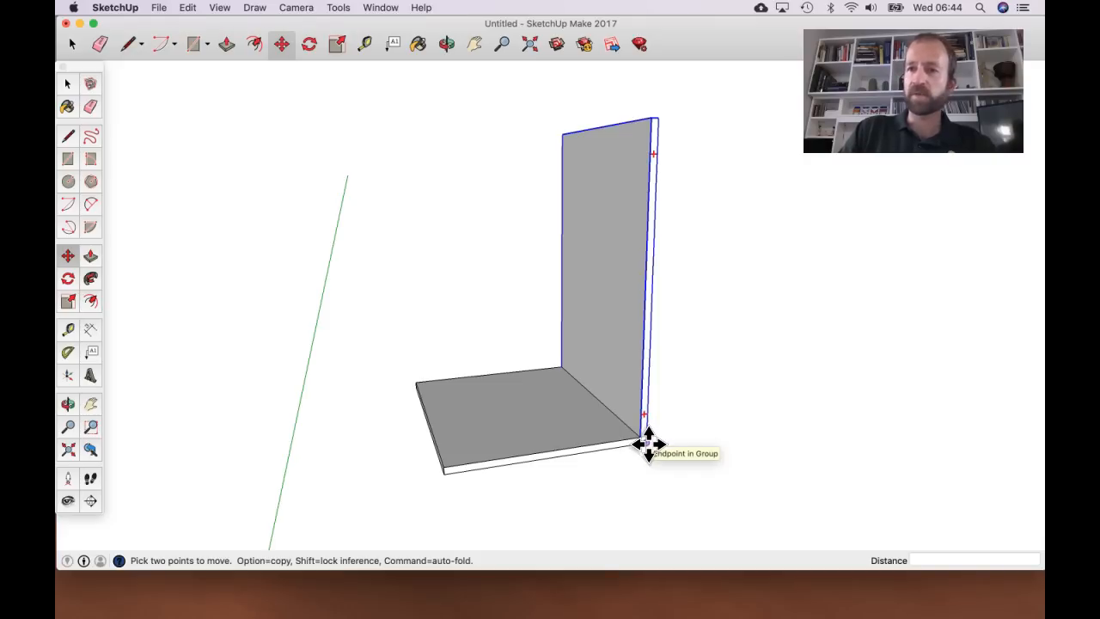
scroll(649, 444, up, 6)
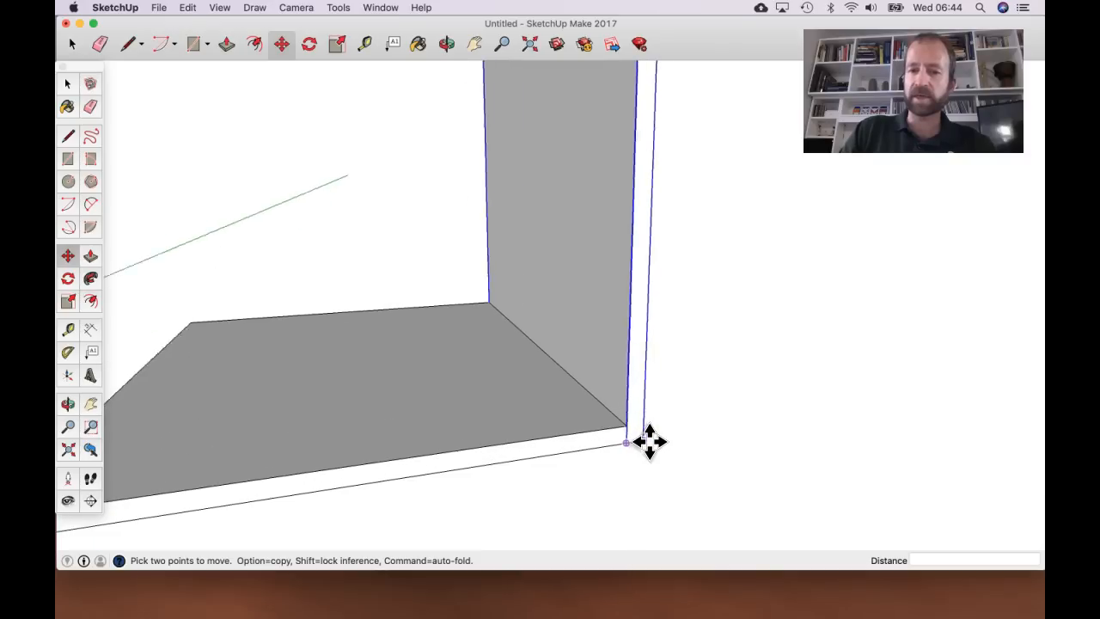
click(642, 441)
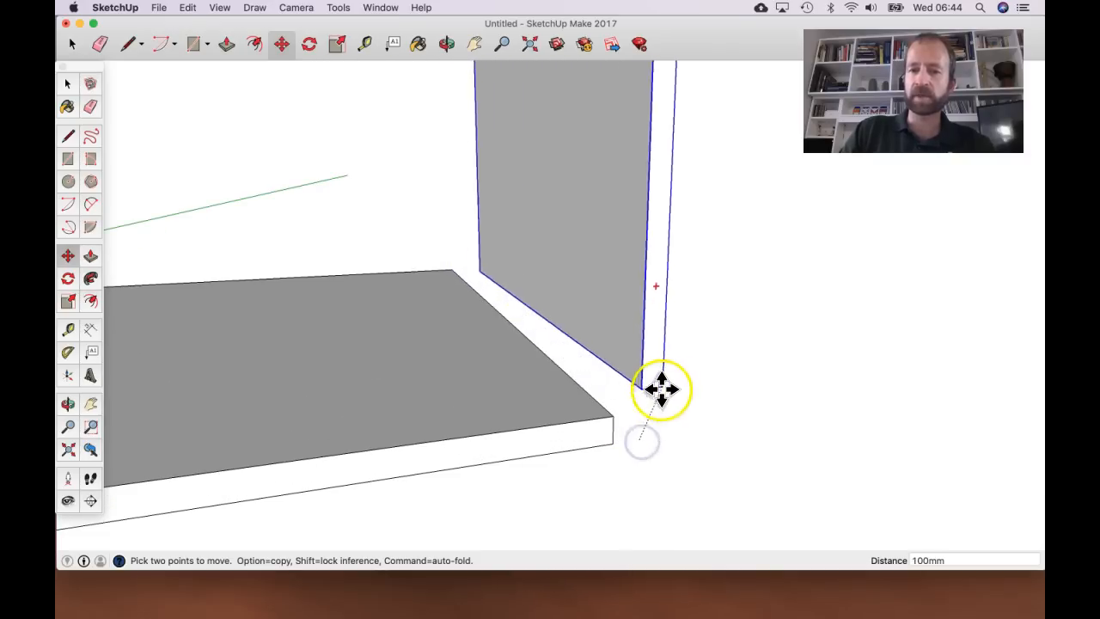
scroll(672, 374, down, 3)
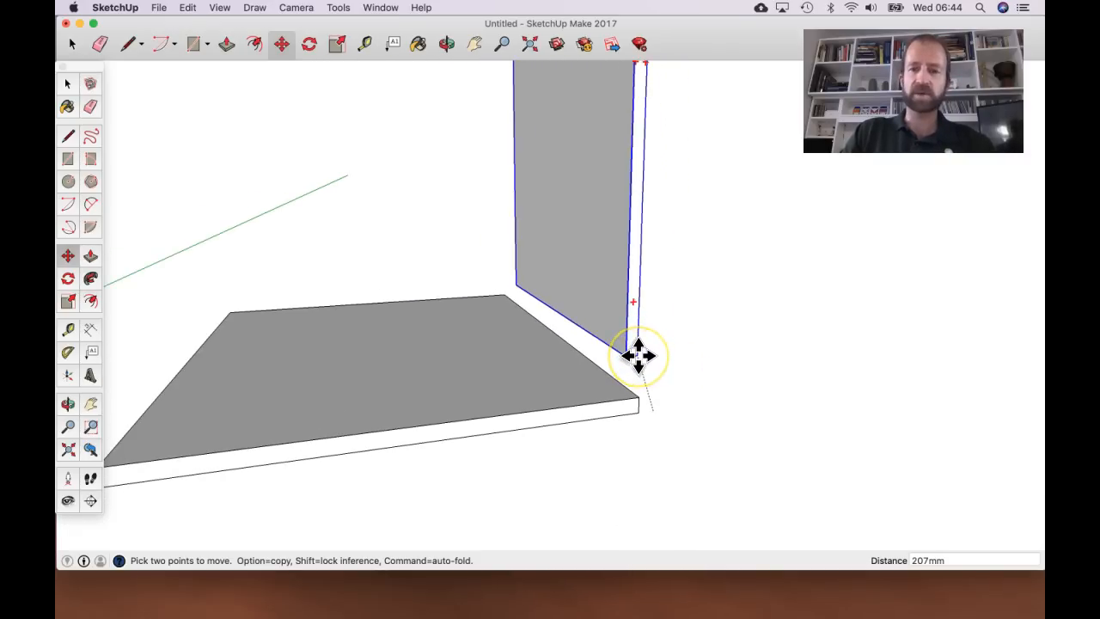
key(alt)
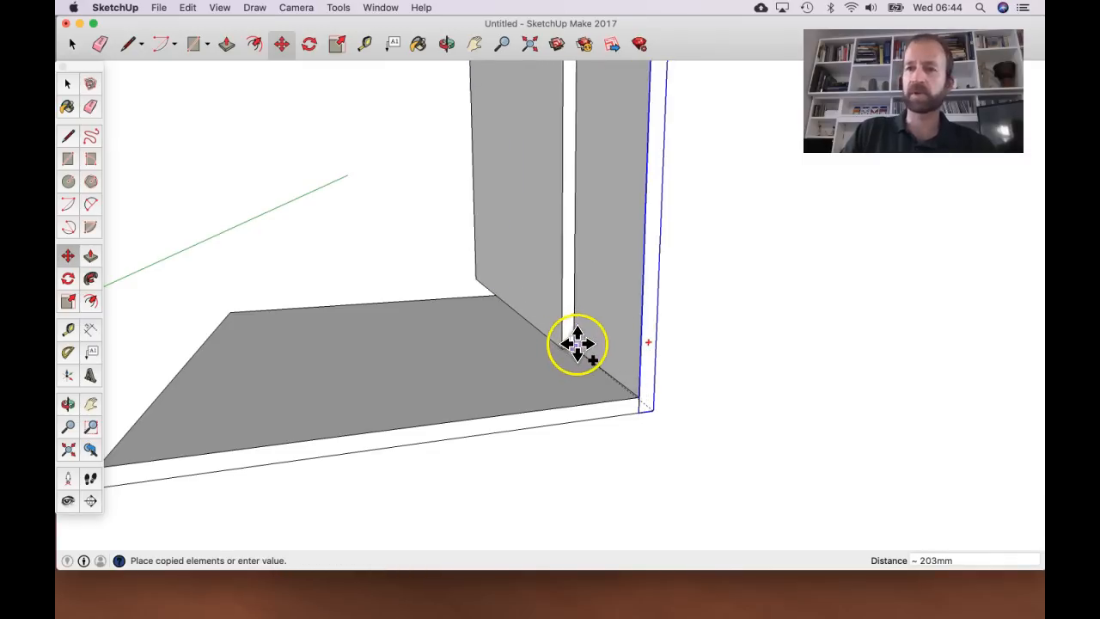
scroll(580, 344, down, 6)
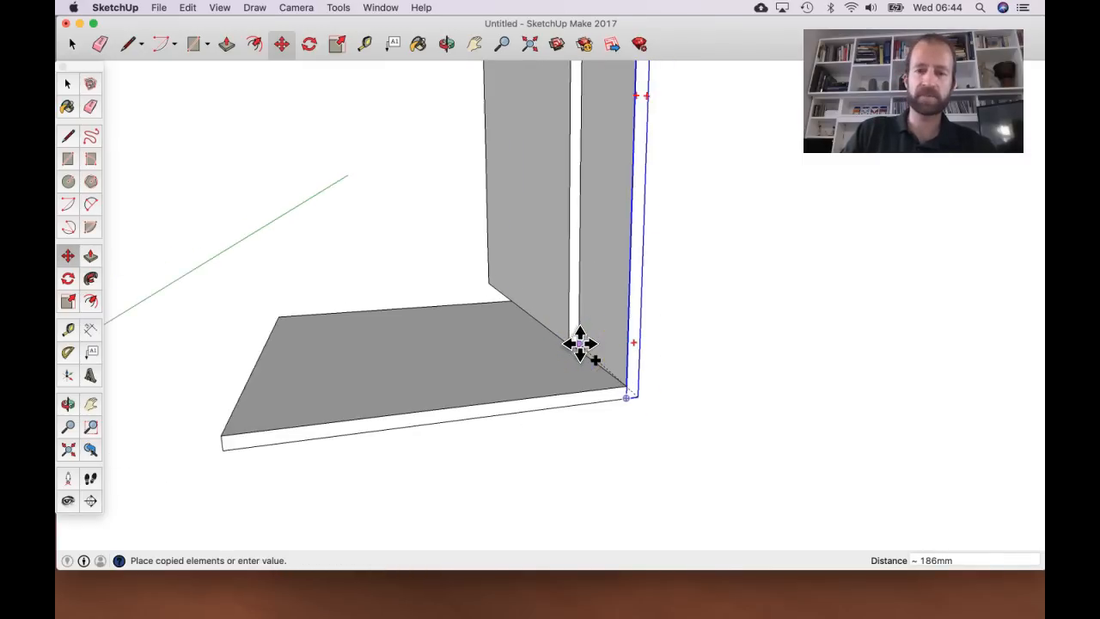
- Place the copy of the upright panel 518 mm along the red axis, on the flat panel's opposite near lower corner
click(513, 282)
drag(512, 282, 359, 396)
scroll(360, 397, up, 2)
scroll(359, 396, up, 1)
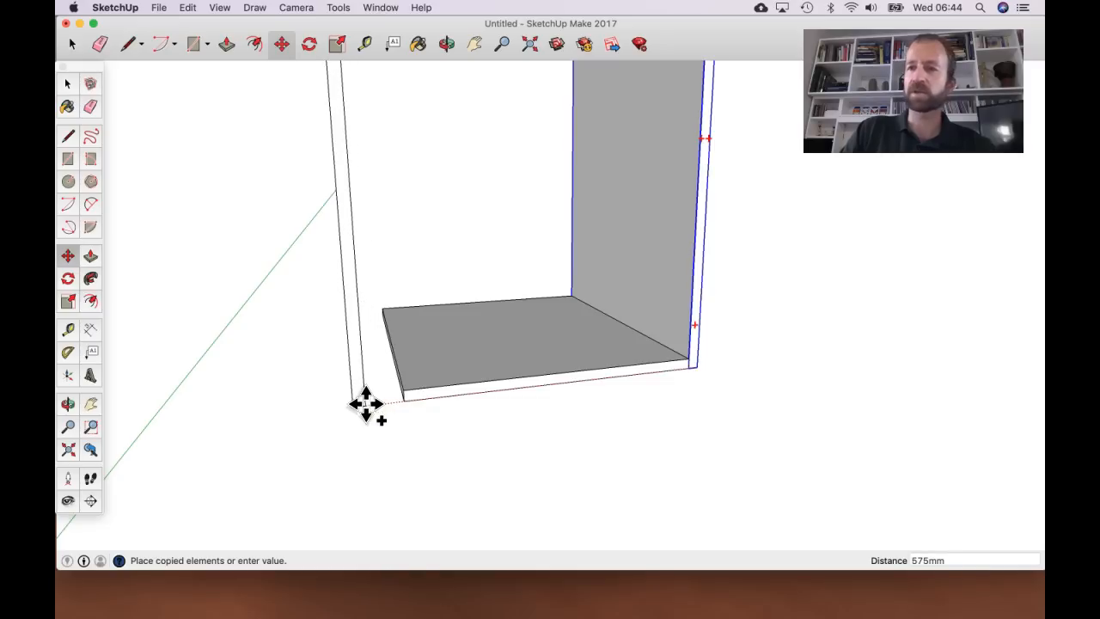
key(Escape)
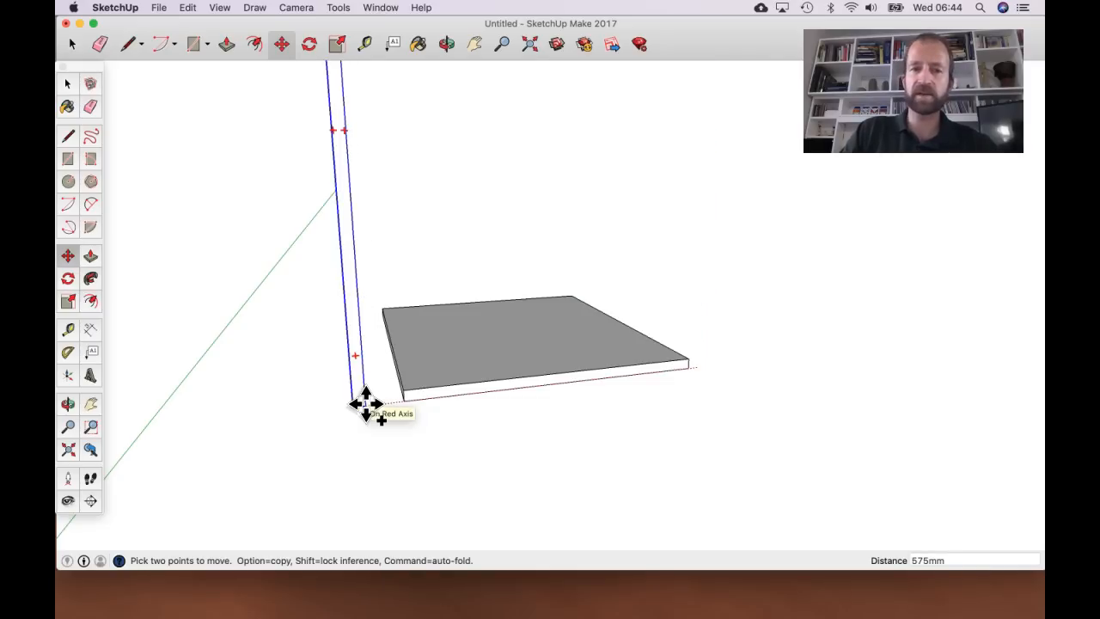
key(alt)
click(366, 404)
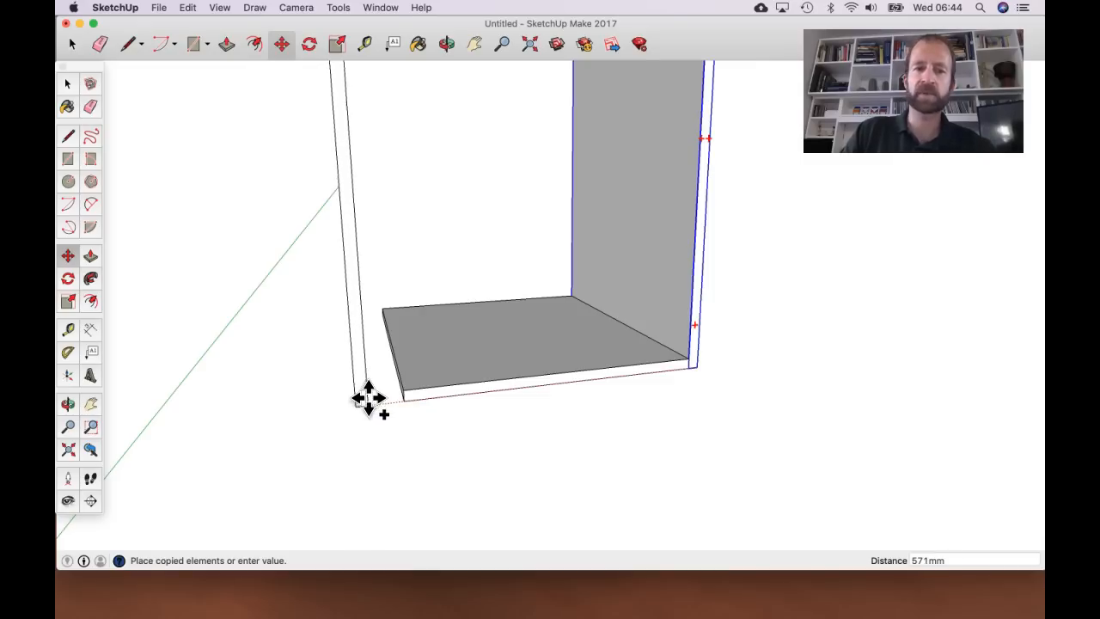
scroll(407, 401, up, 5)
scroll(408, 401, up, 8)
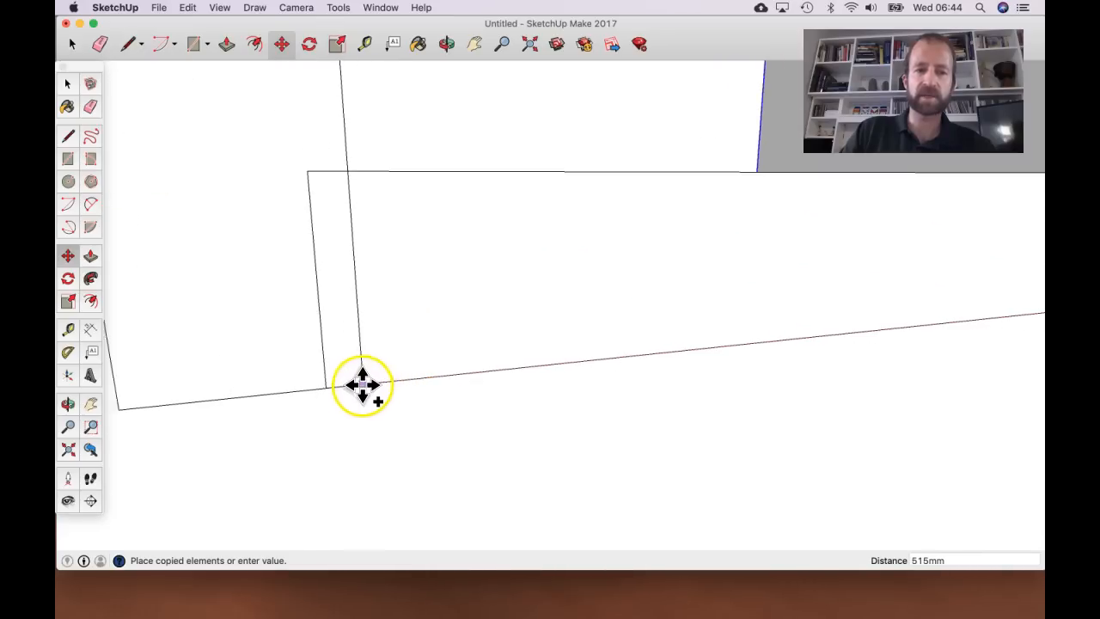
click(314, 387)
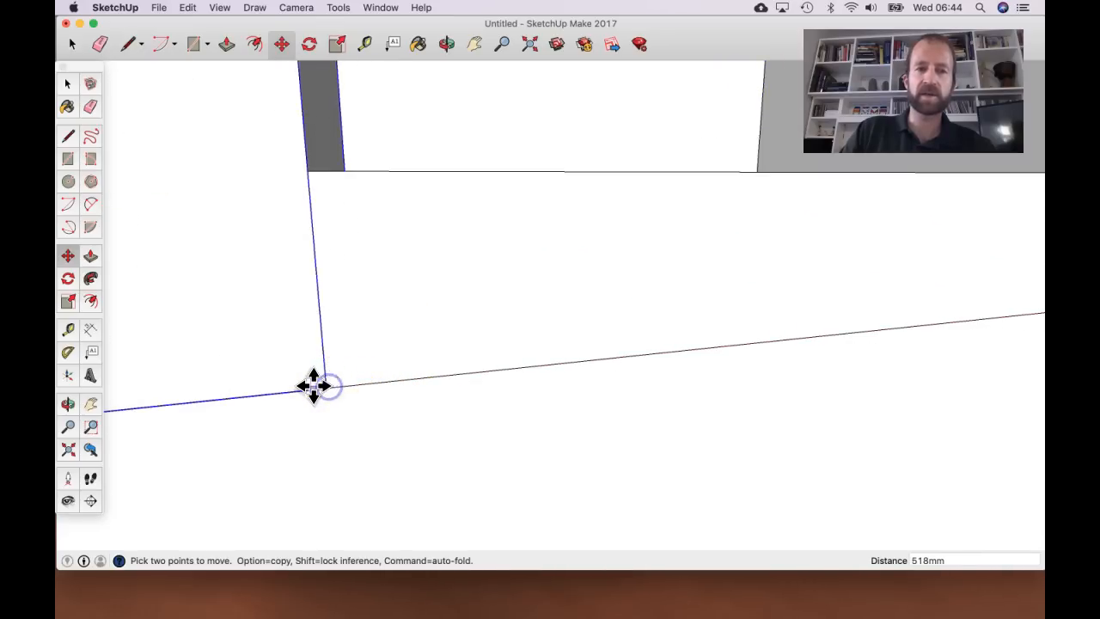
scroll(313, 387, down, 8)
scroll(312, 386, down, 10)
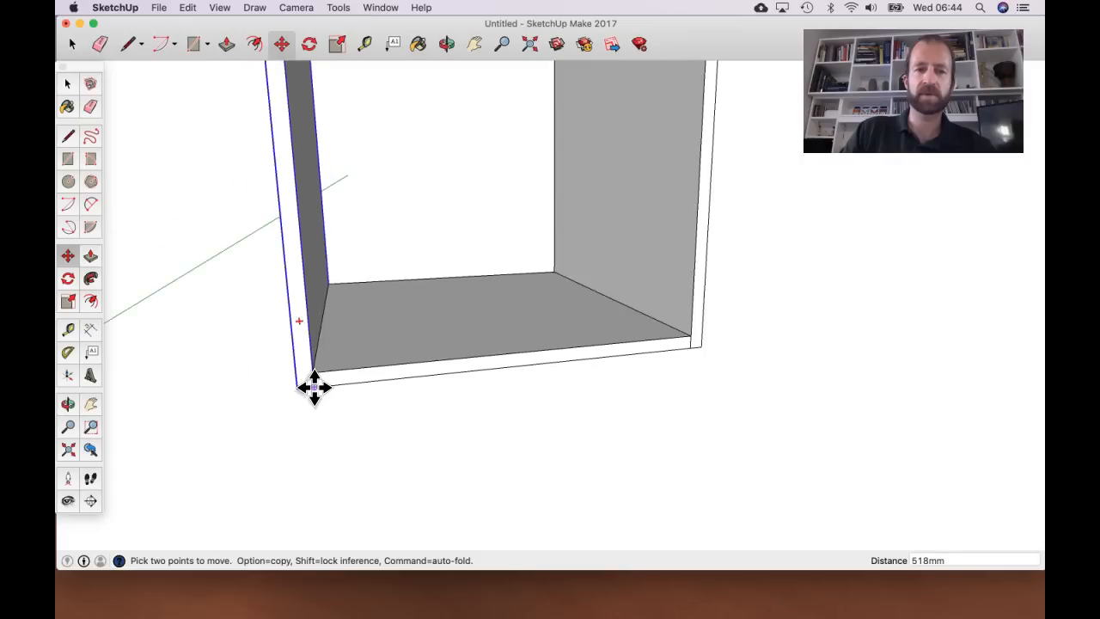
shift+middle_drag(399, 321, 373, 396)
scroll(418, 379, up, 3)
- Copy the bottom panel group by its near lower corner up onto the top inner corner of the upright panel
key(space)
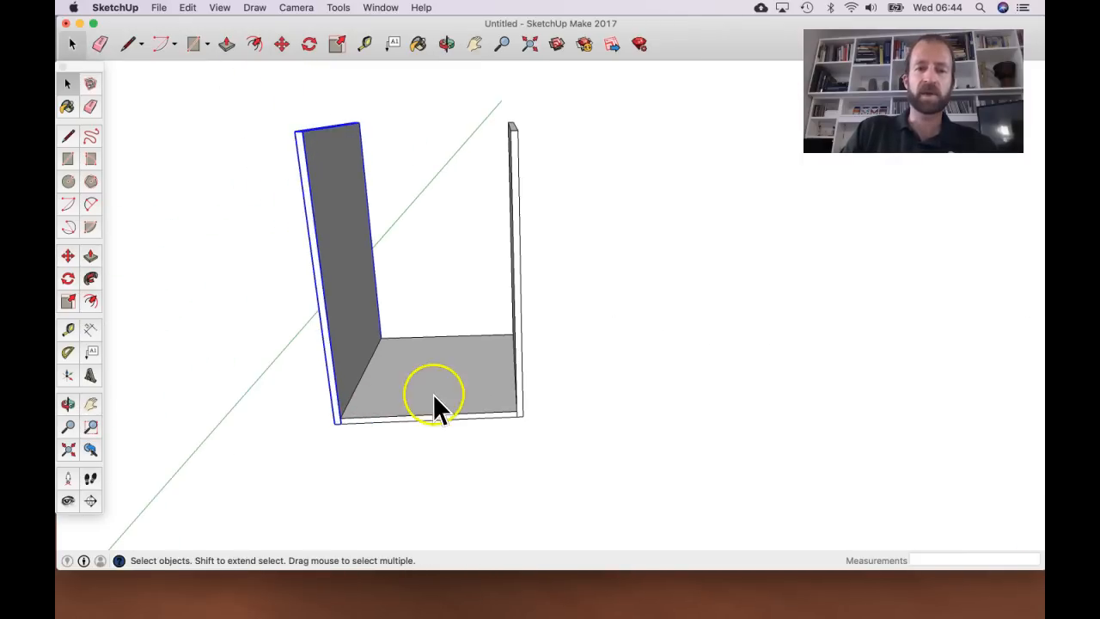
click(439, 397)
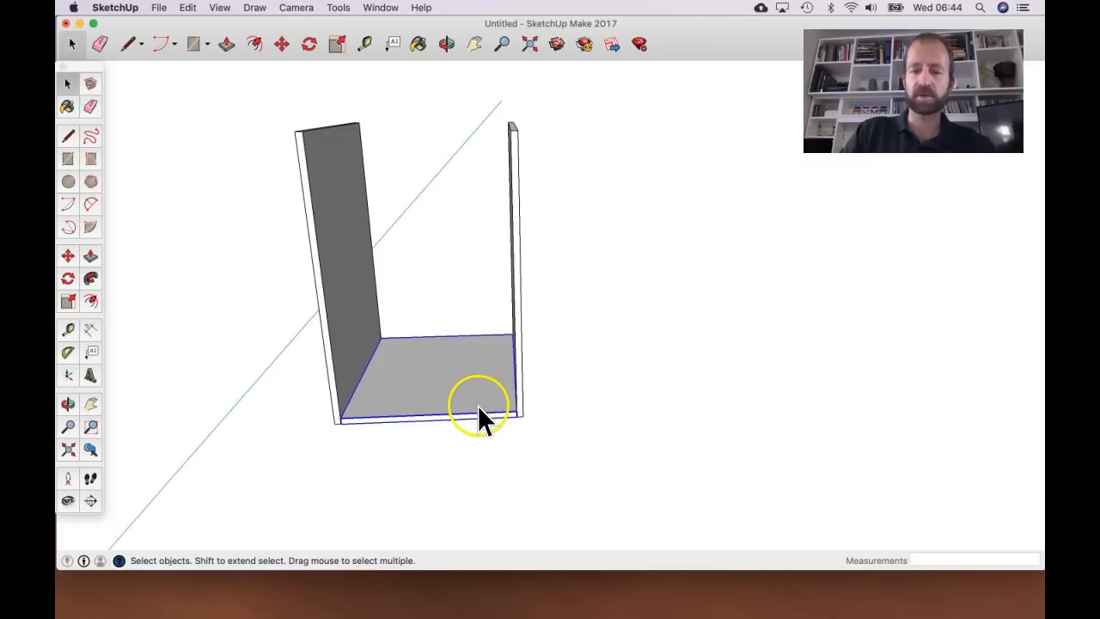
key(m)
scroll(514, 411, up, 2)
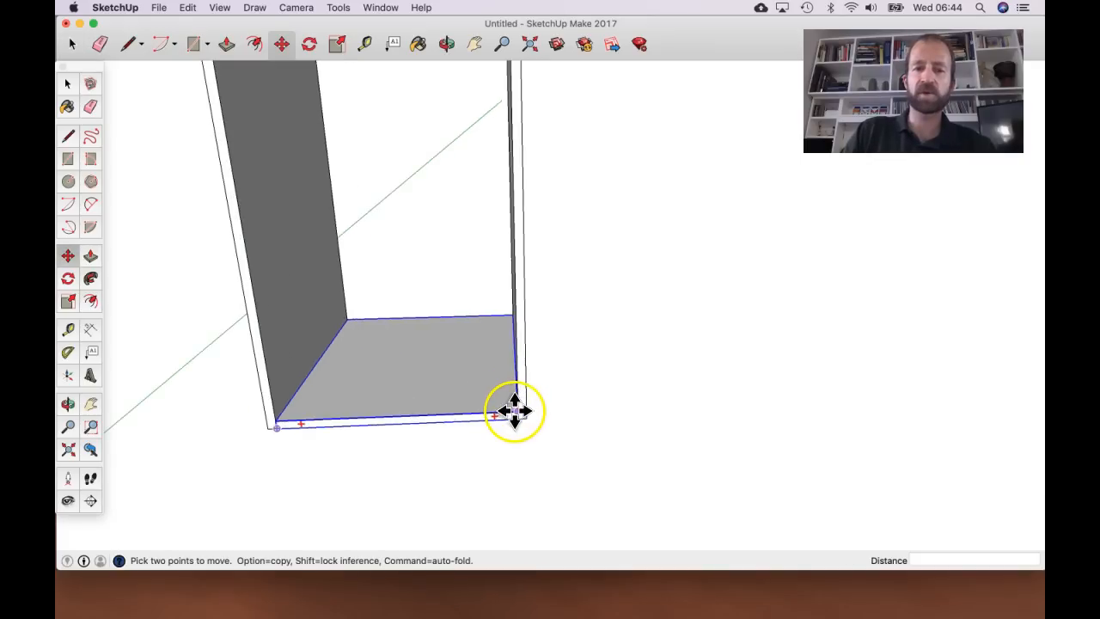
scroll(514, 411, up, 3)
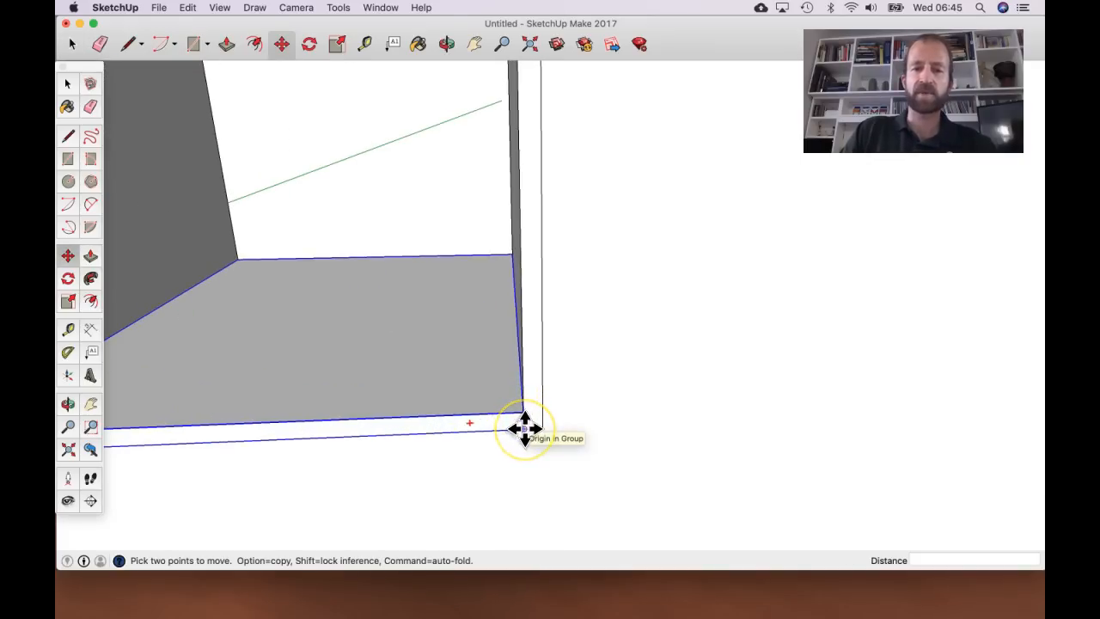
scroll(525, 429, down, 4)
drag(521, 398, 517, 365)
key(alt)
scroll(517, 367, down, 5)
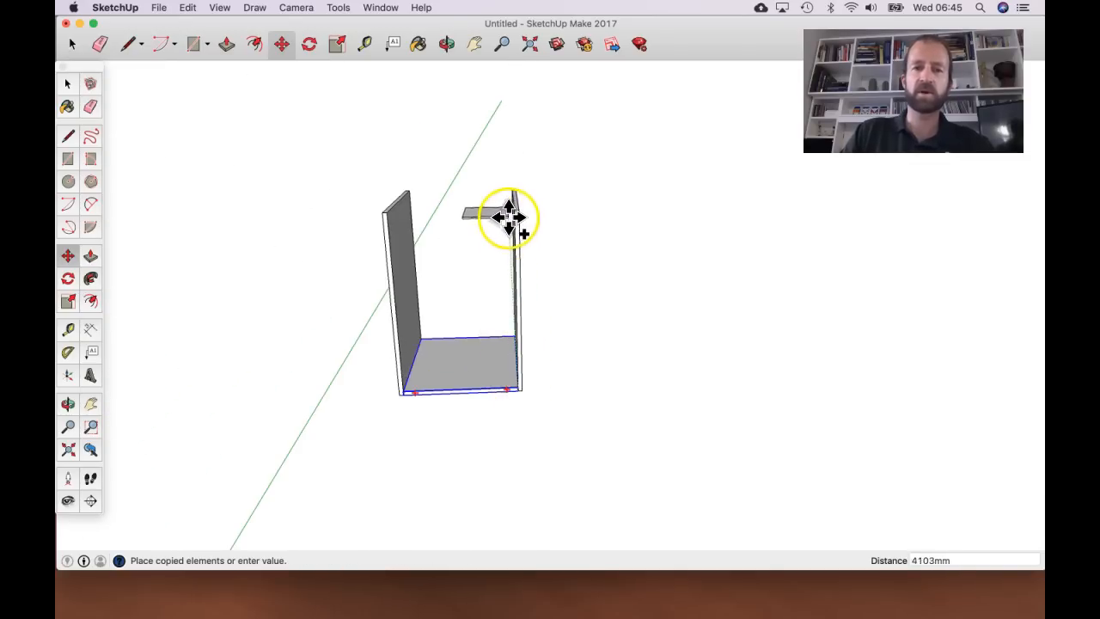
scroll(513, 210, up, 3)
scroll(513, 210, up, 4)
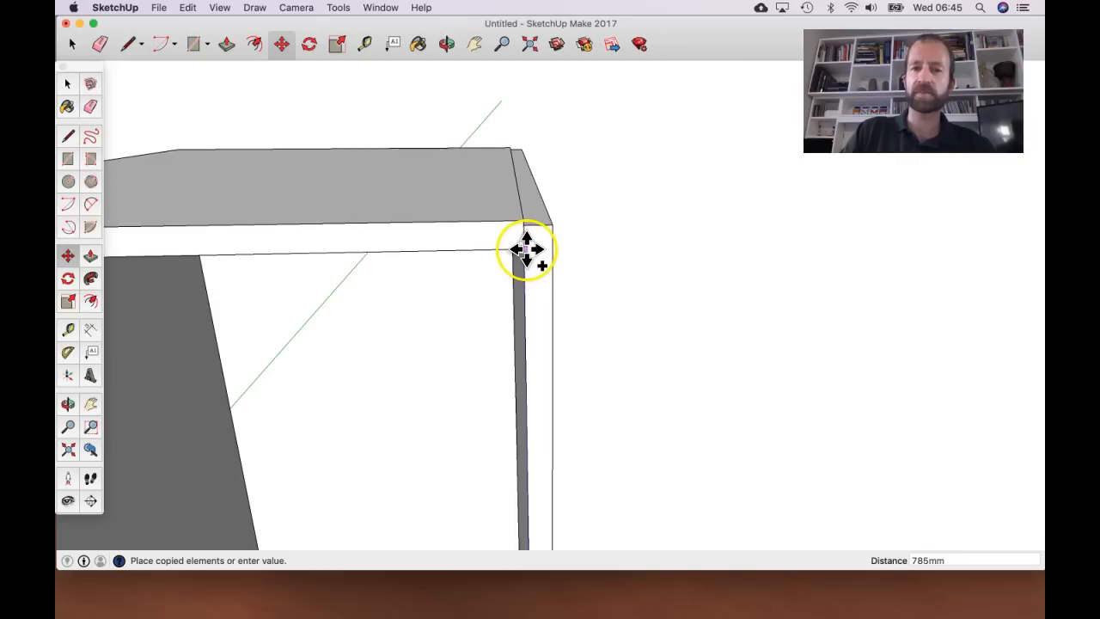
scroll(525, 269, down, 5)
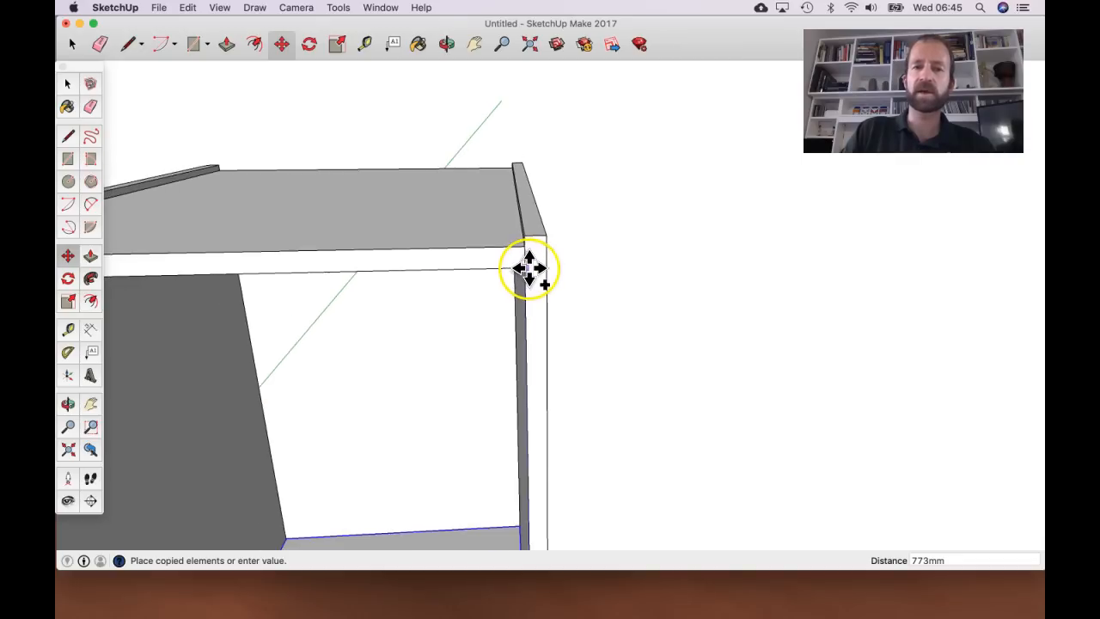
scroll(529, 268, up, 5)
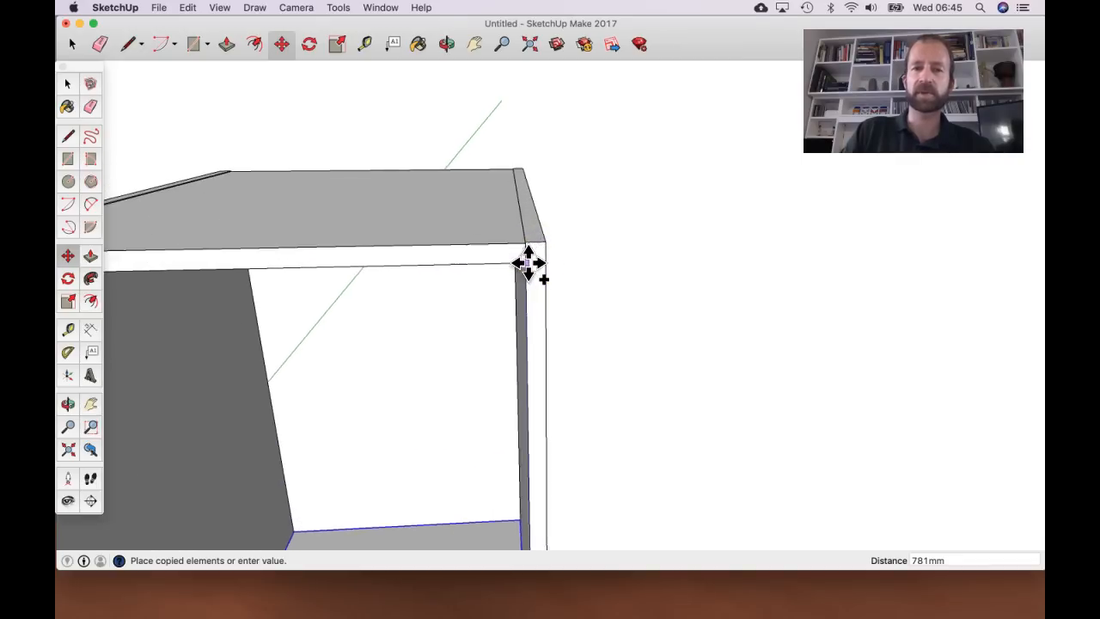
click(529, 215)
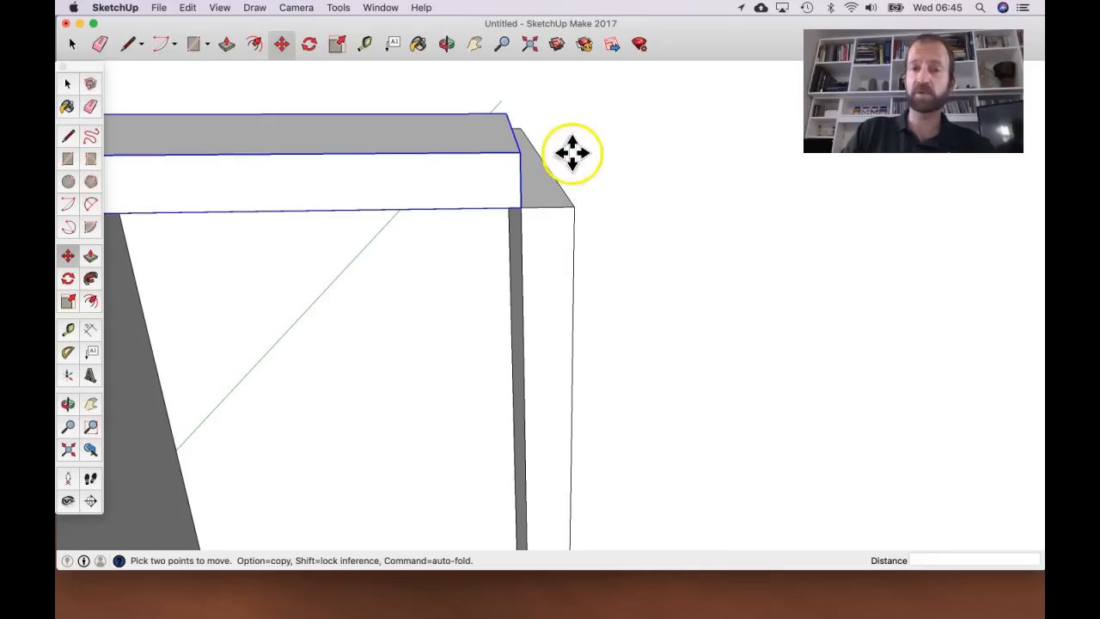
- Move the copied top panel down 18 mm along the blue axis, flush with the tops of the uprights
click(692, 204)
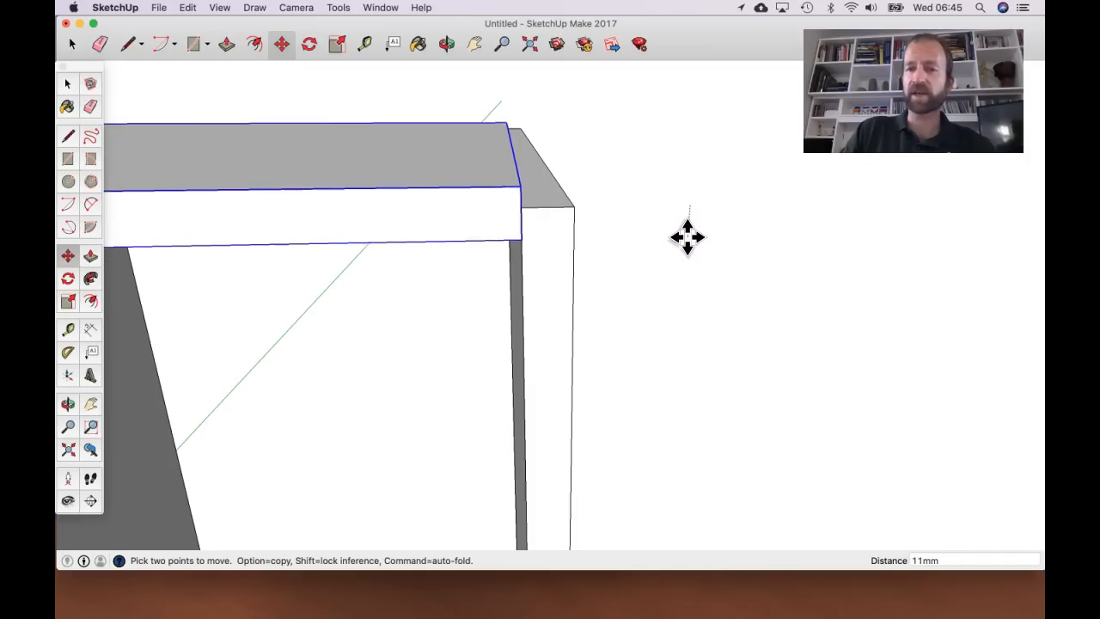
drag(685, 273, 687, 248)
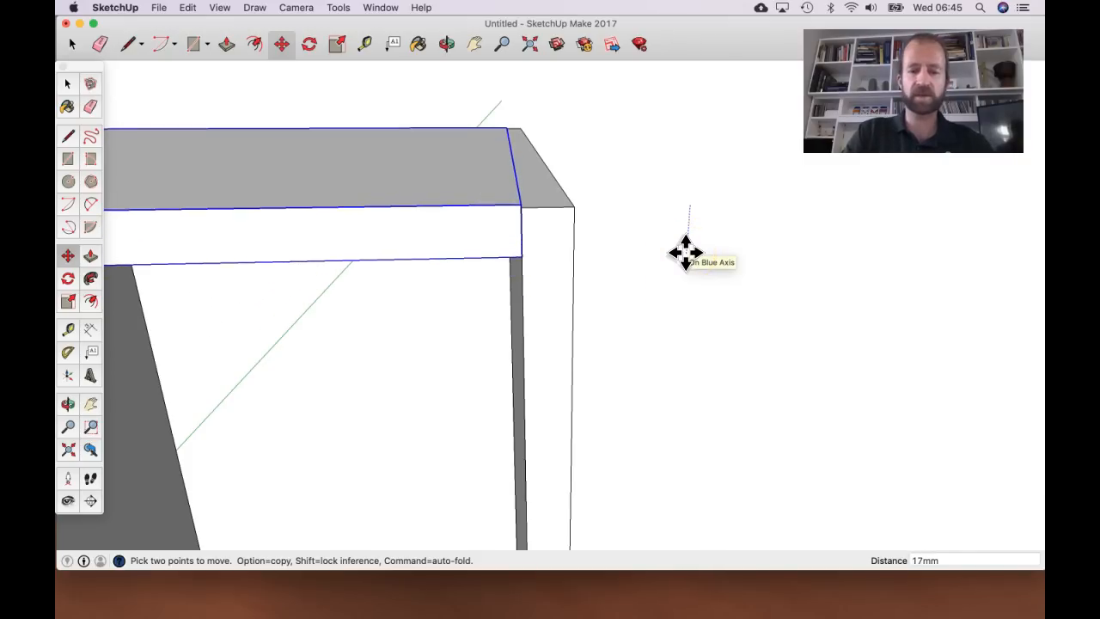
key(Return)
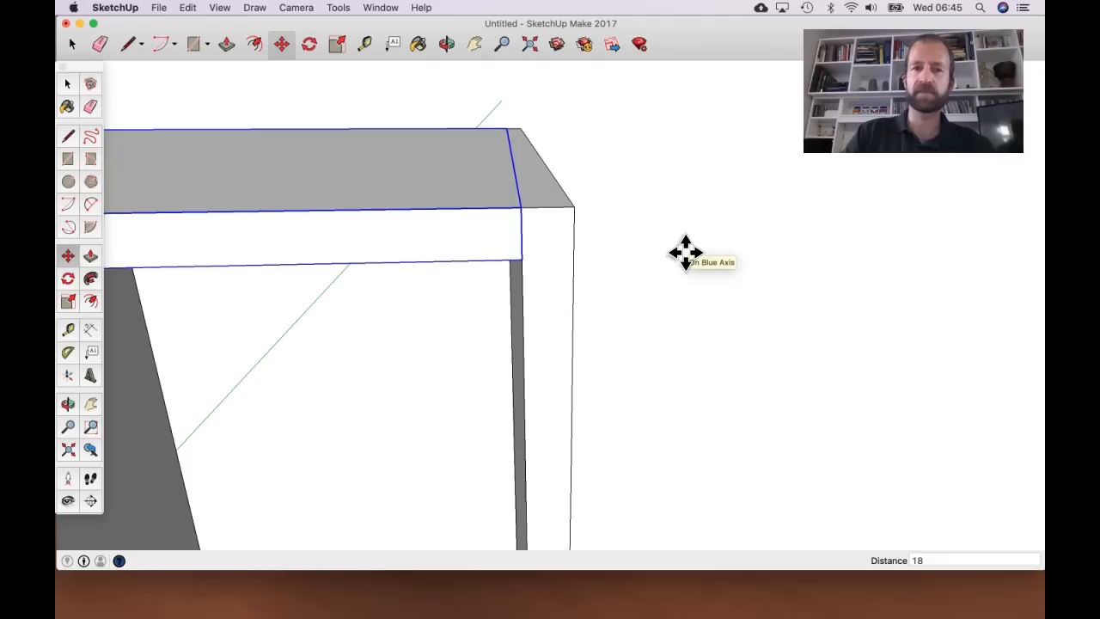
scroll(570, 206, down, 5)
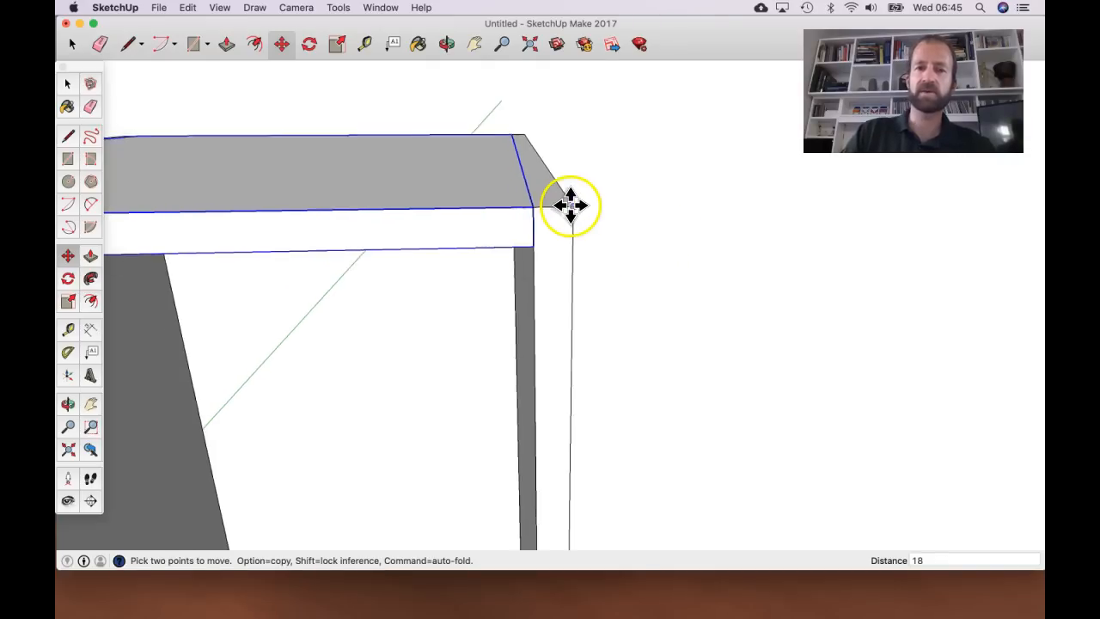
scroll(571, 206, down, 6)
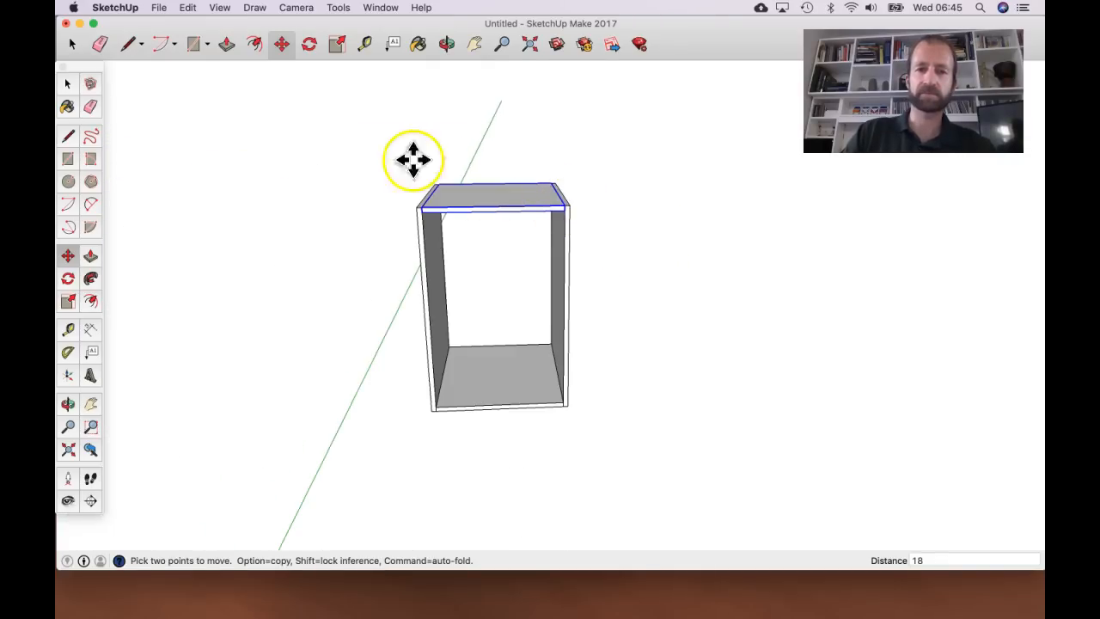
- Draw a 500 x 764 mm rectangle across the open back, between the inner corners of the top and bottom panels
key(o)
drag(602, 220, 514, 239)
scroll(526, 216, up, 3)
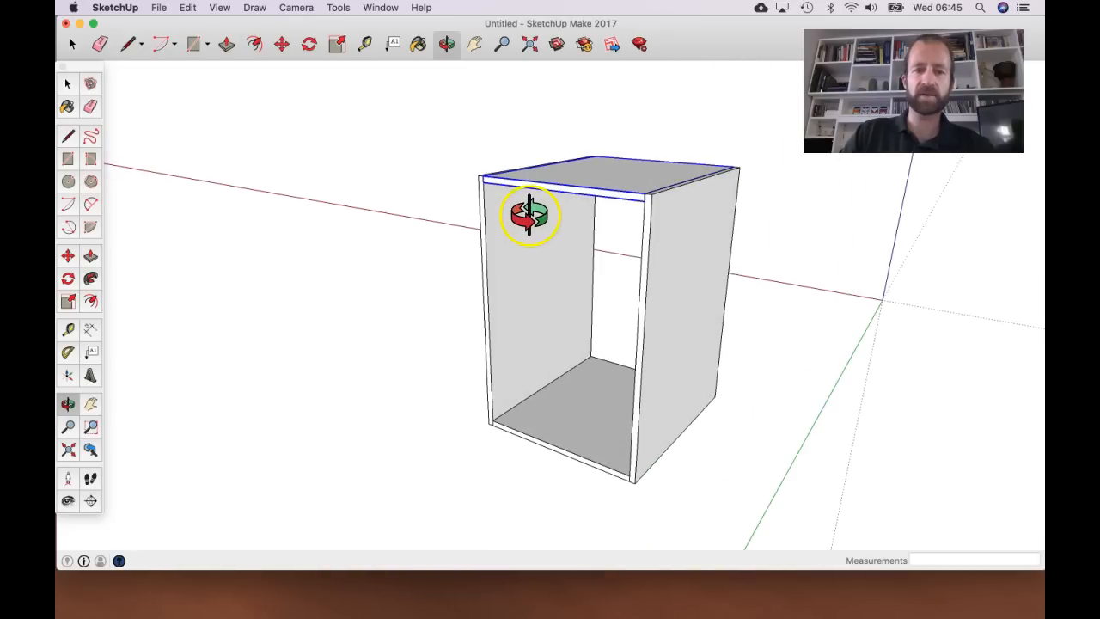
scroll(528, 215, up, 2)
key(r)
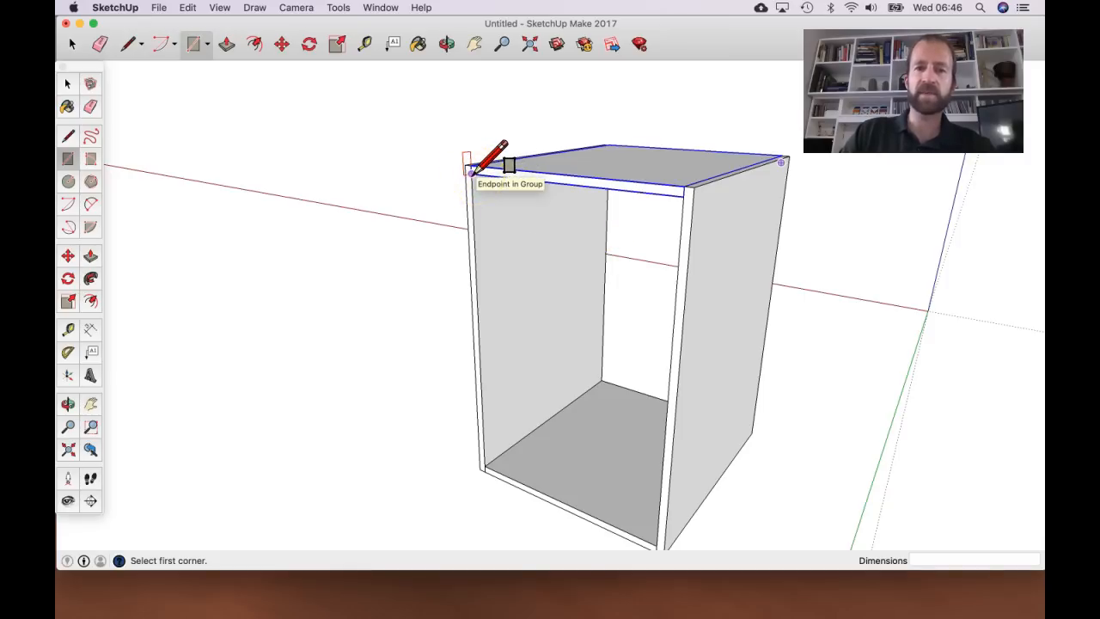
scroll(472, 173, down, 3)
click(570, 235)
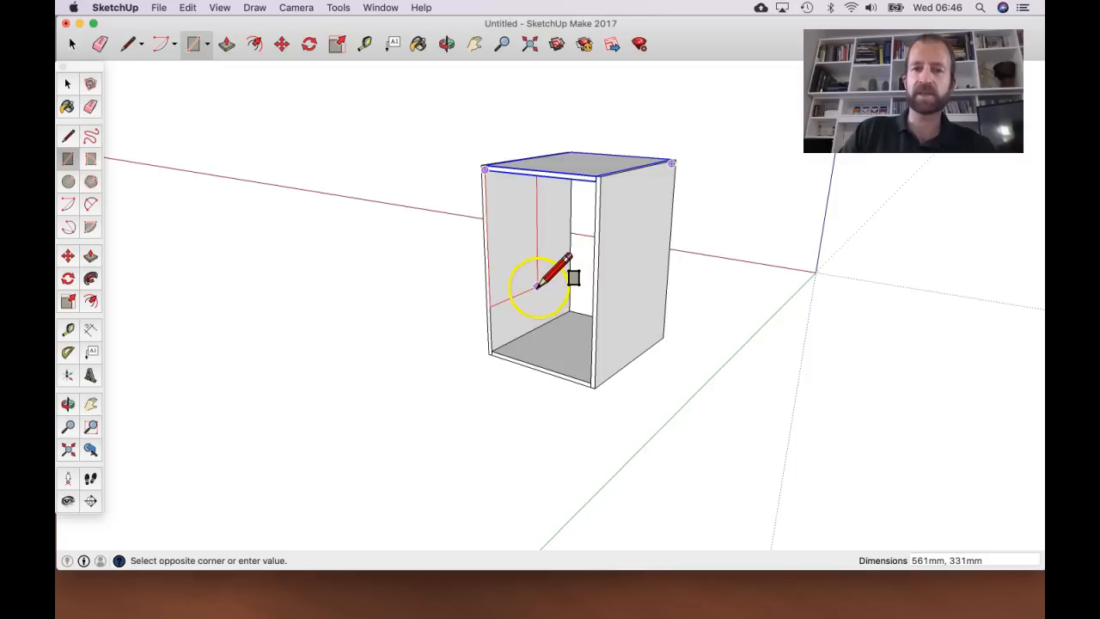
scroll(529, 288, up, 3)
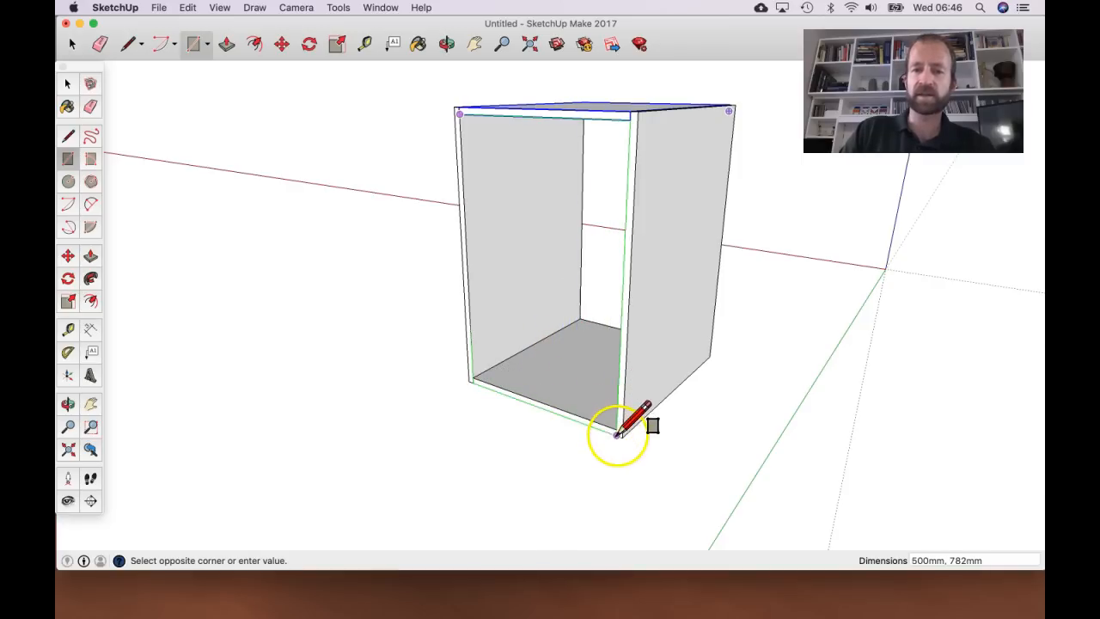
scroll(616, 430, up, 6)
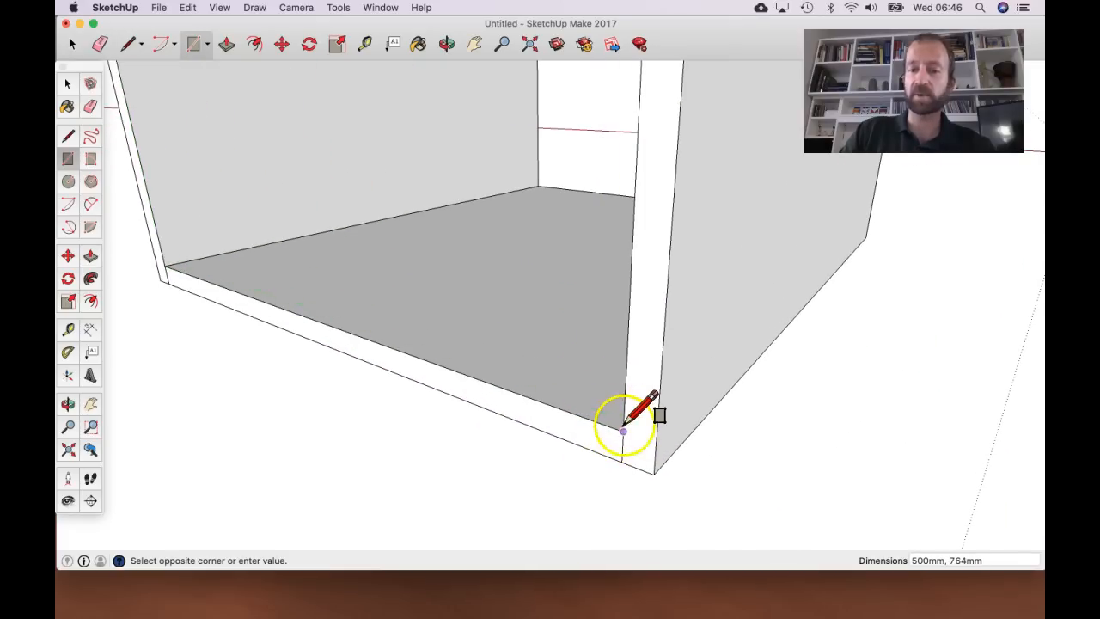
click(628, 431)
scroll(517, 375, down, 10)
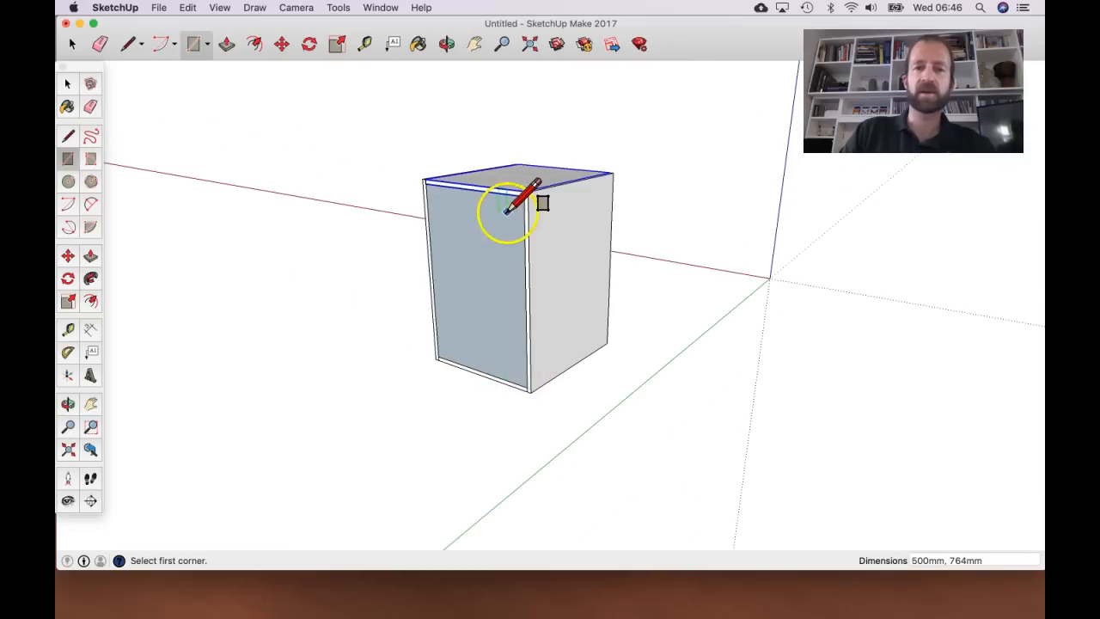
- Push the back rectangle 18 mm into the cabinet with Push/Pull to form the back panel
scroll(507, 209, up, 3)
key(p)
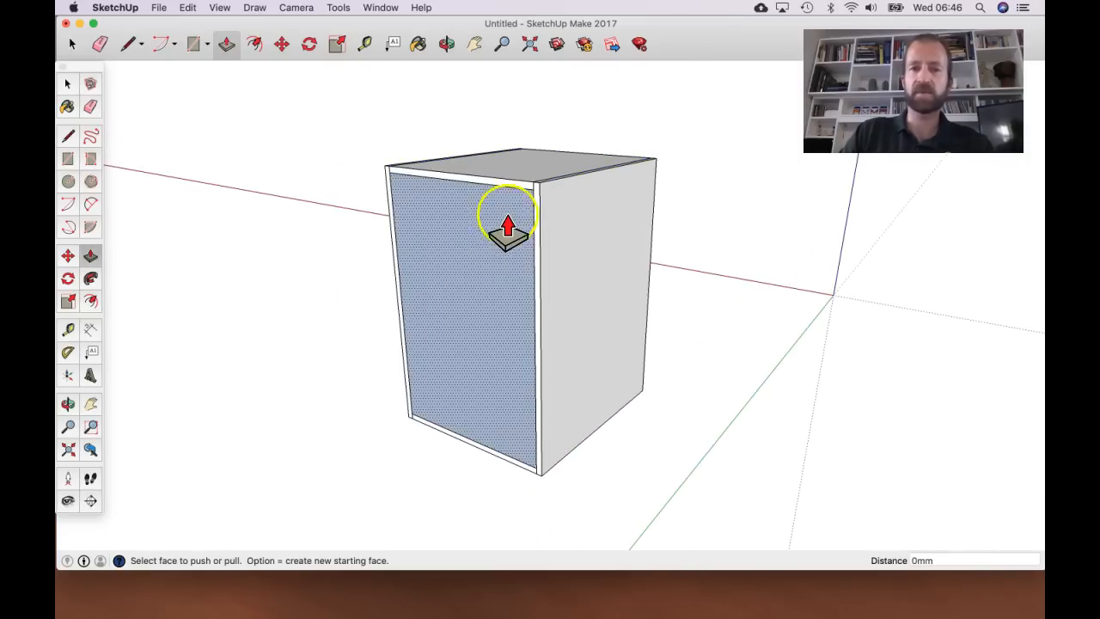
click(459, 254)
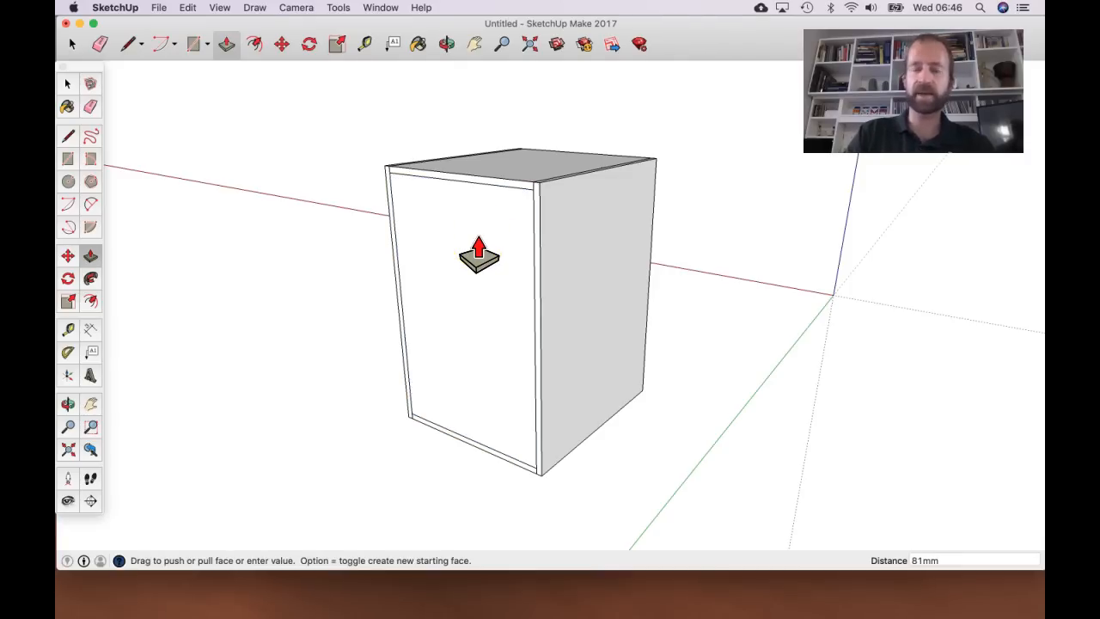
drag(479, 255, 684, 247)
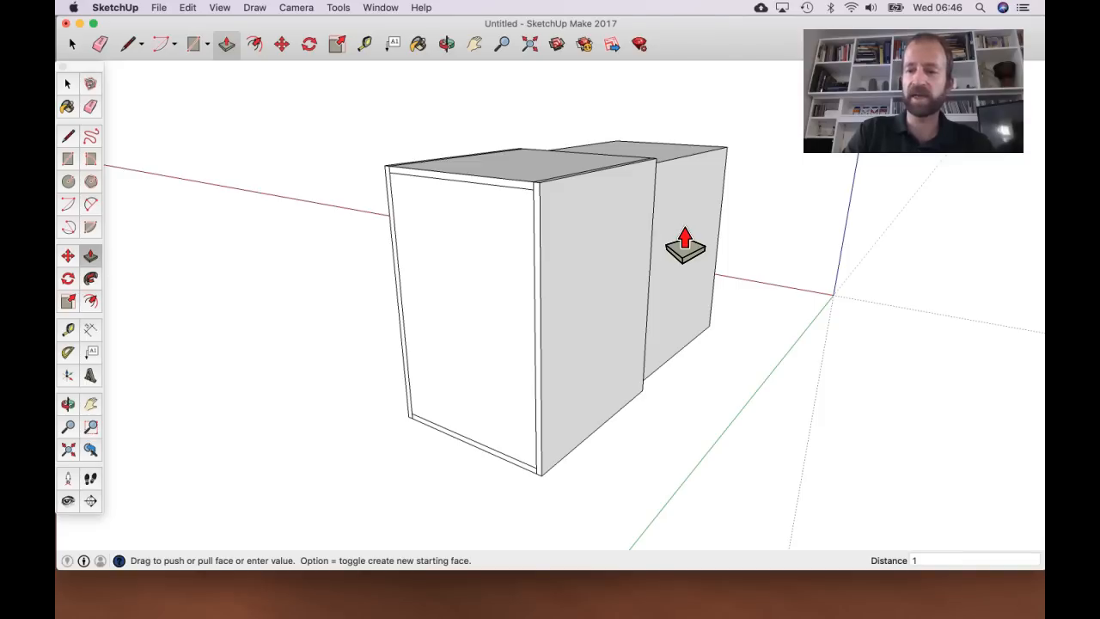
key(Return)
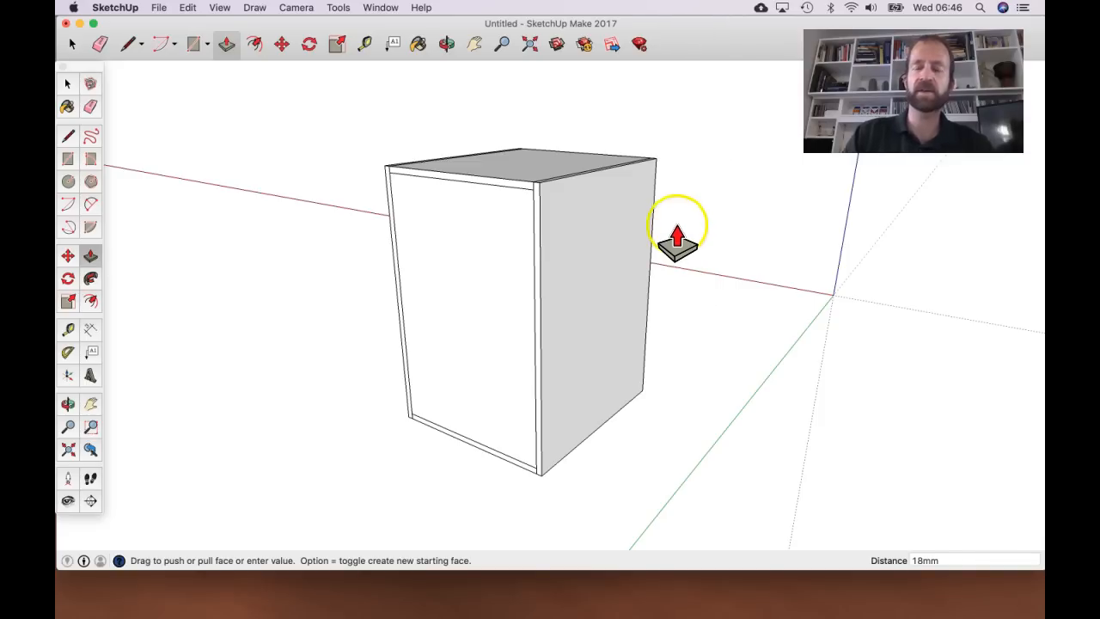
- Orbit around the cabinet to examine the back panel from outside and through the open front
key(o)
drag(710, 191, 284, 260)
key(p)
key(o)
drag(714, 284, 719, 234)
key(p)
key(o)
drag(366, 215, 725, 201)
key(p)
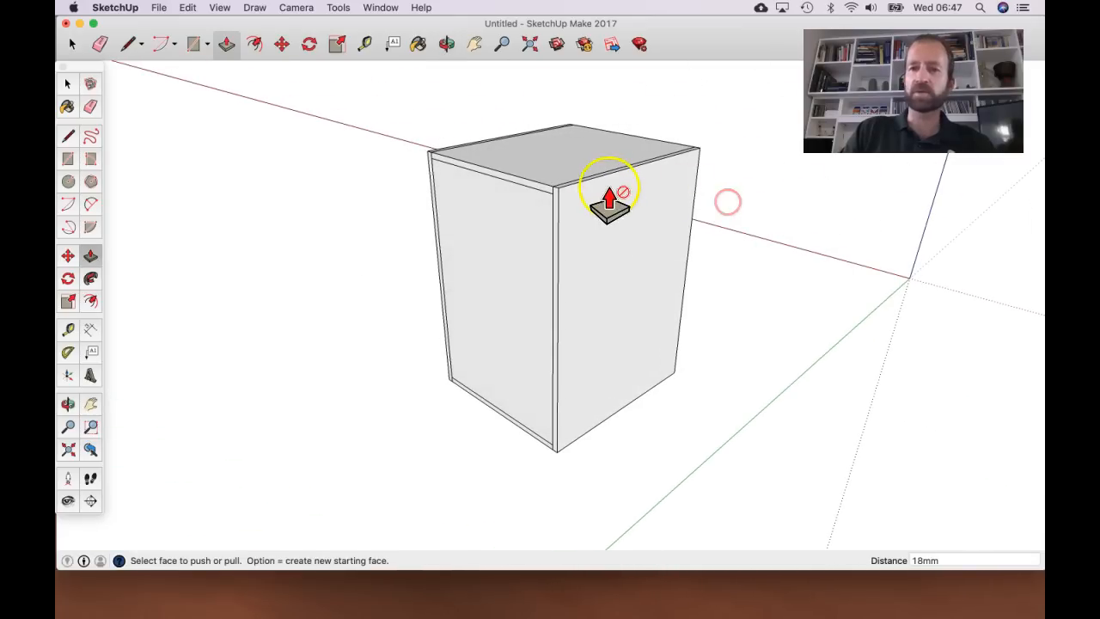
key(h)
drag(487, 189, 545, 253)
middle_drag(570, 231, 823, 214)
middle_drag(475, 227, 860, 226)
middle_drag(636, 224, 785, 235)
middle_drag(410, 289, 520, 272)
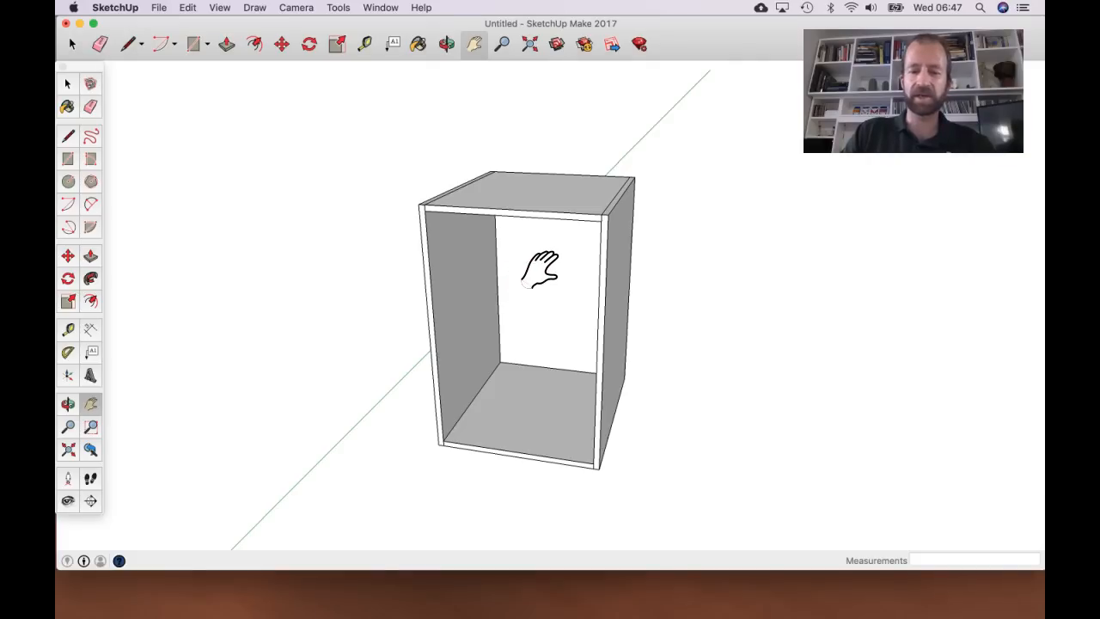
key(p)
middle_drag(531, 296, 559, 264)
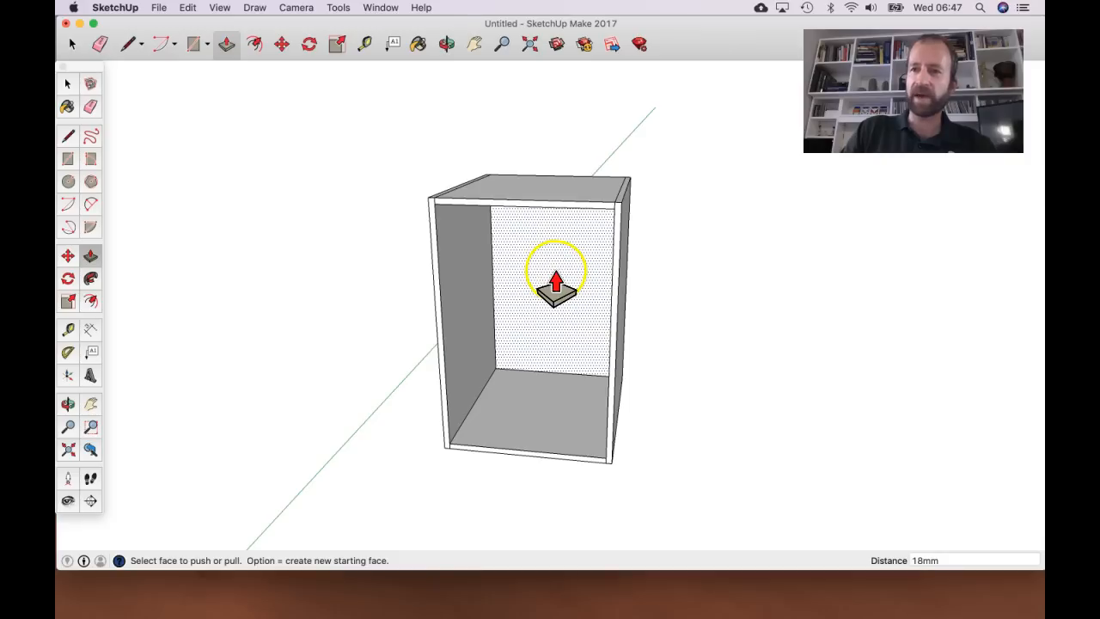
middle_drag(497, 268, 539, 292)
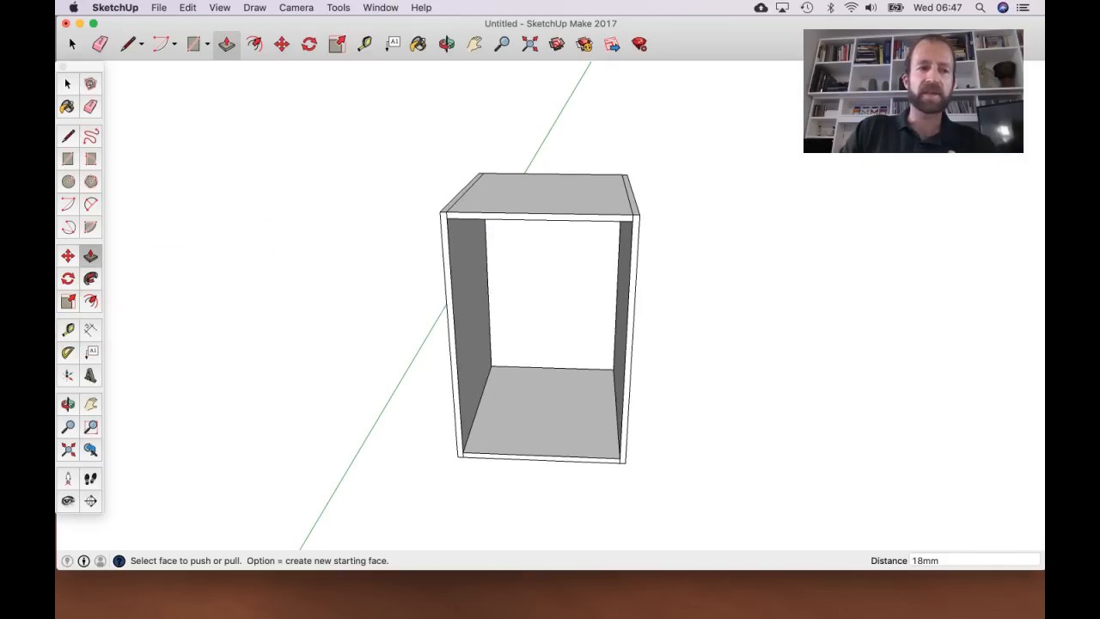
click(68, 406)
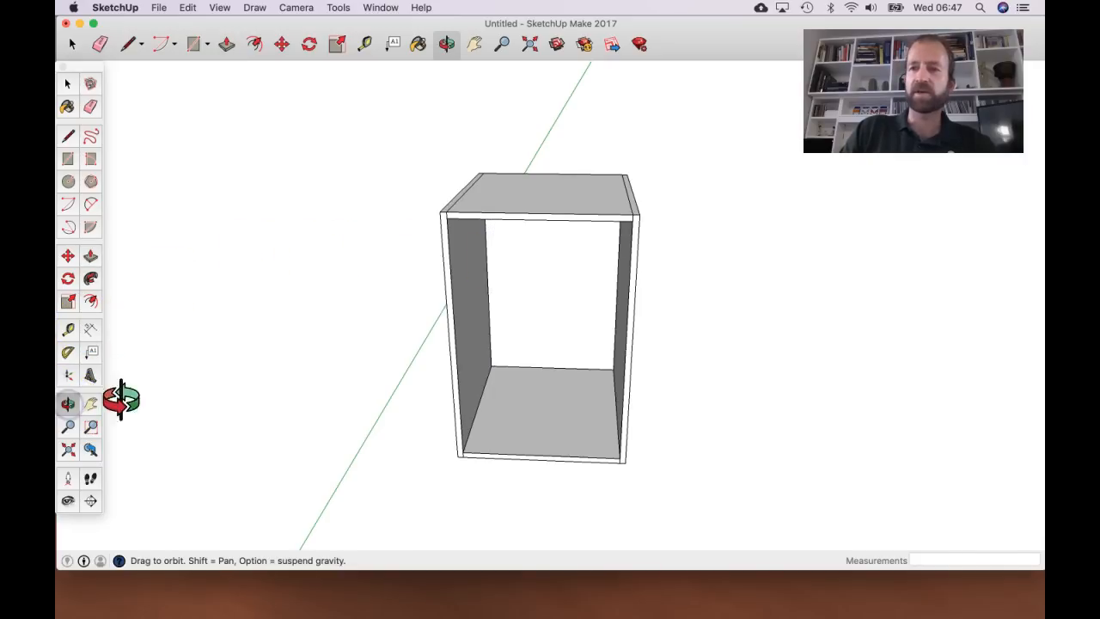
drag(479, 294, 483, 261)
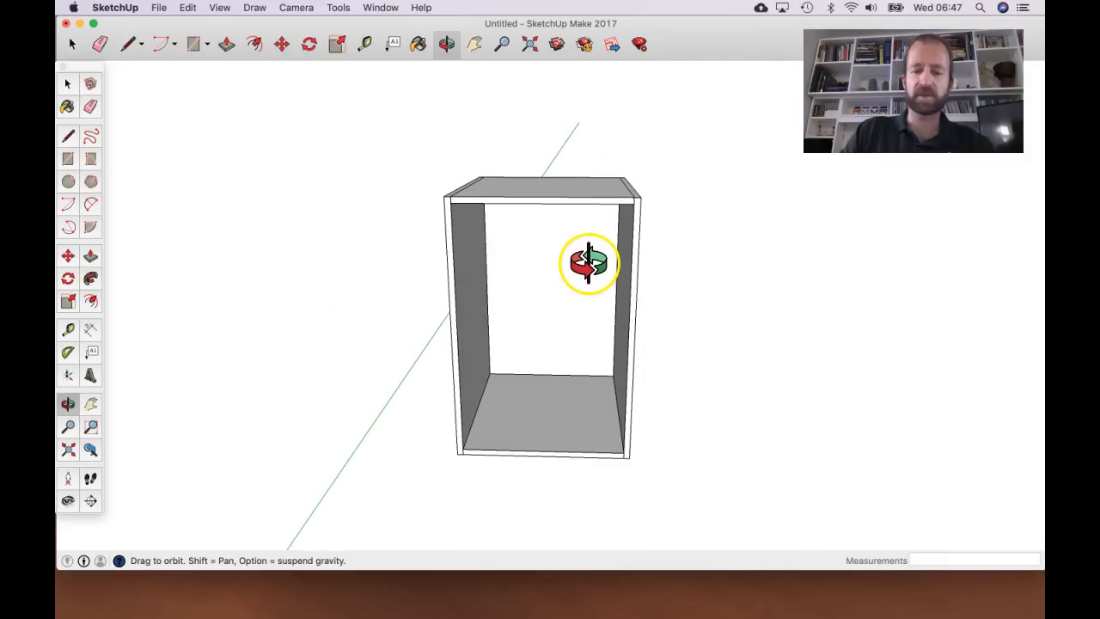
key(p)
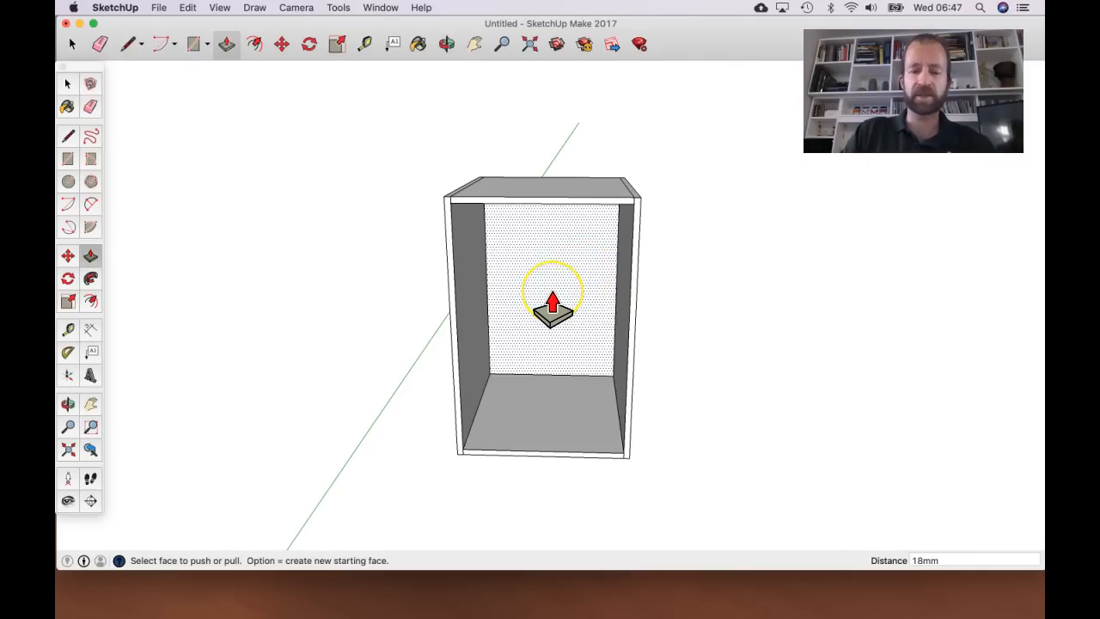
key(space)
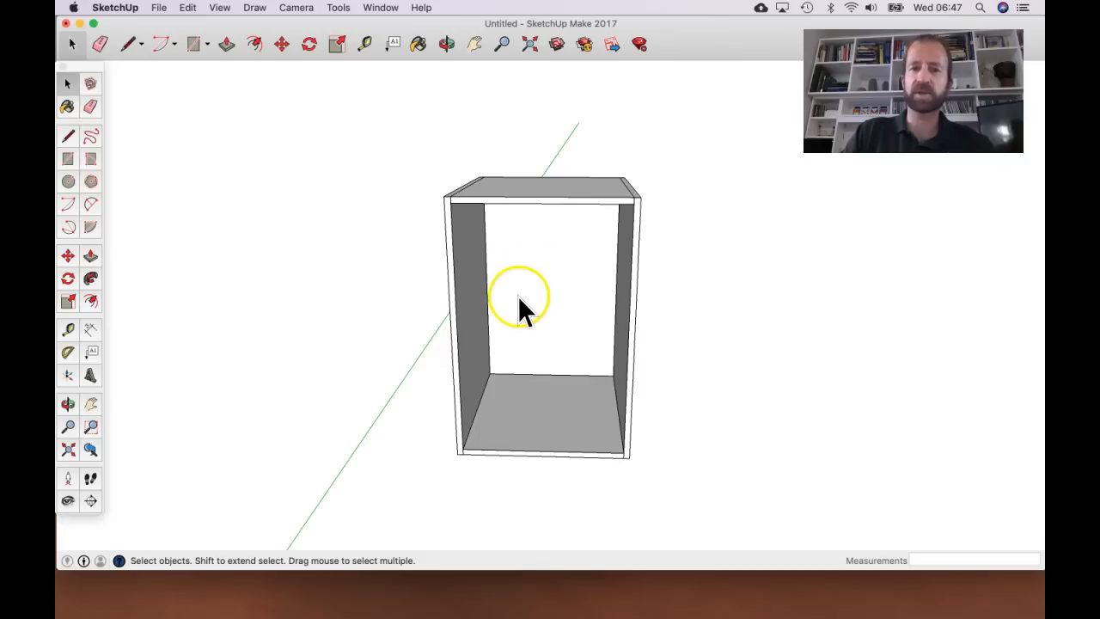
- Select the back panel with all its connected faces and edges and make it a group
click(529, 249)
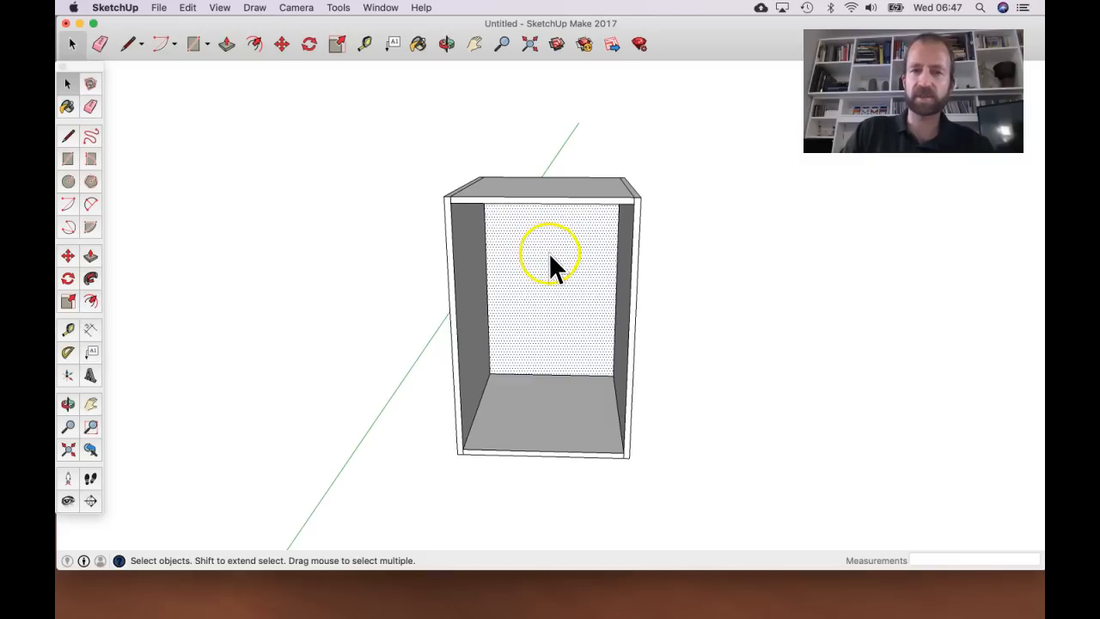
middle_drag(398, 233, 555, 314)
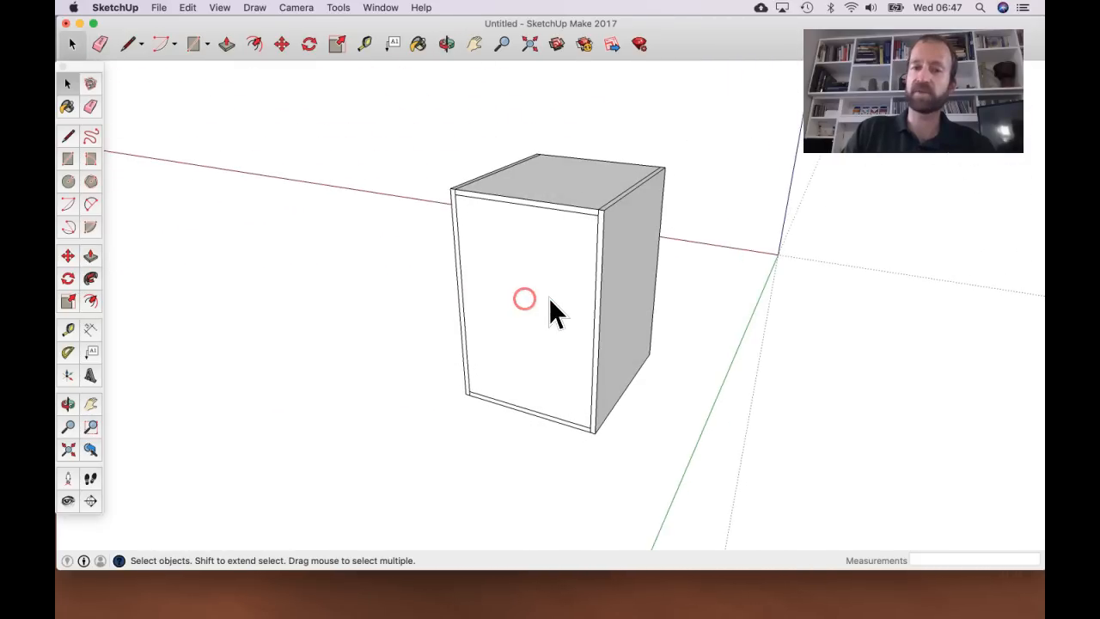
scroll(555, 309, up, 4)
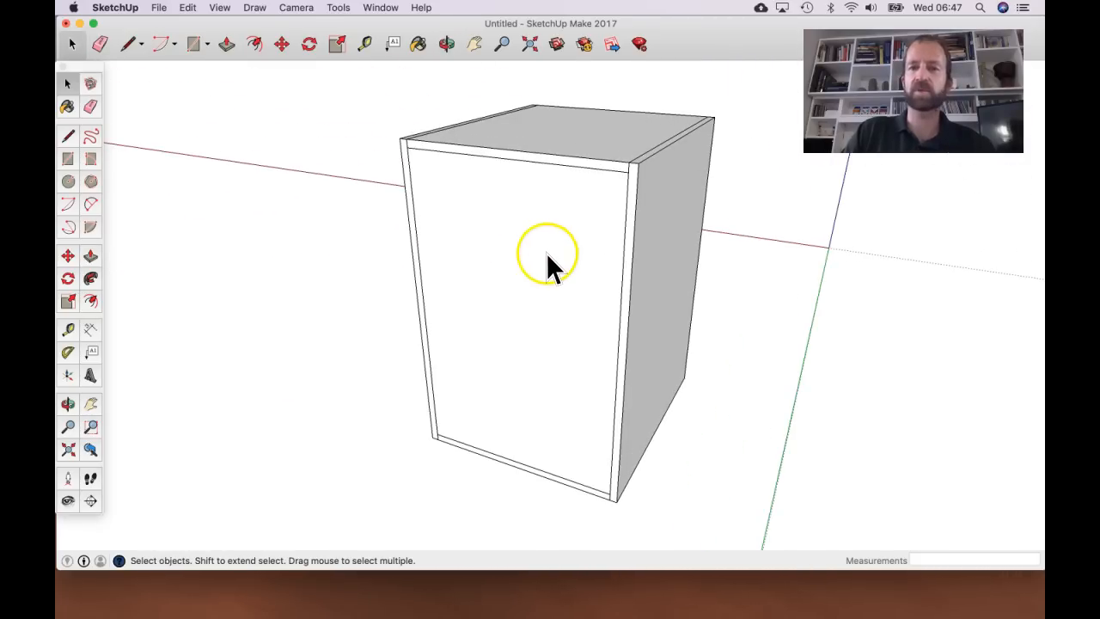
click(554, 258)
middle_drag(639, 197, 483, 230)
right_click(565, 244)
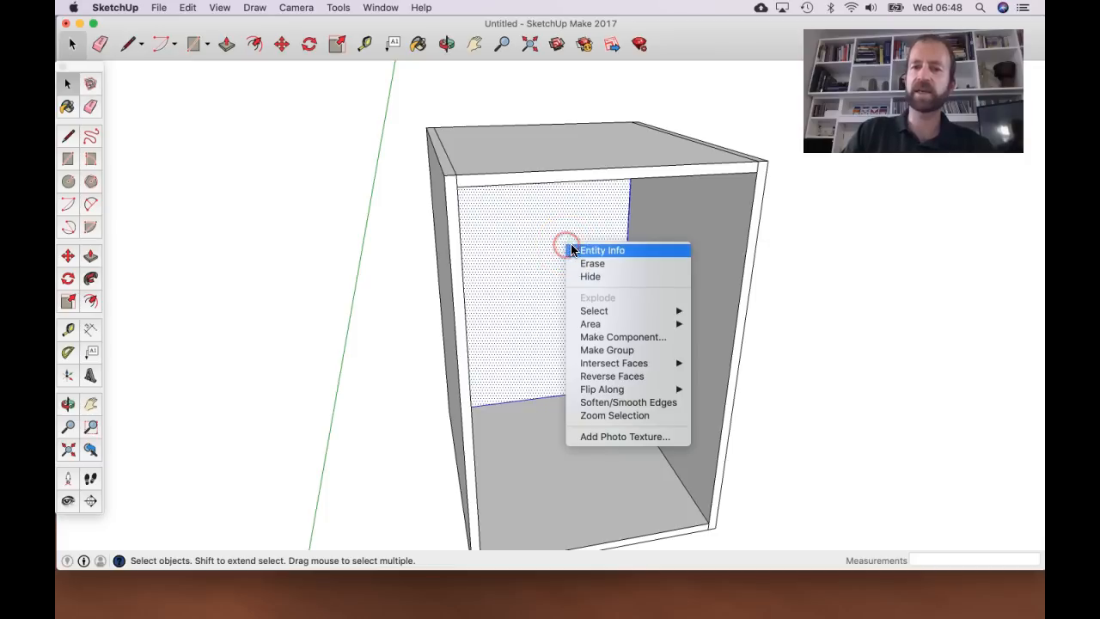
click(616, 350)
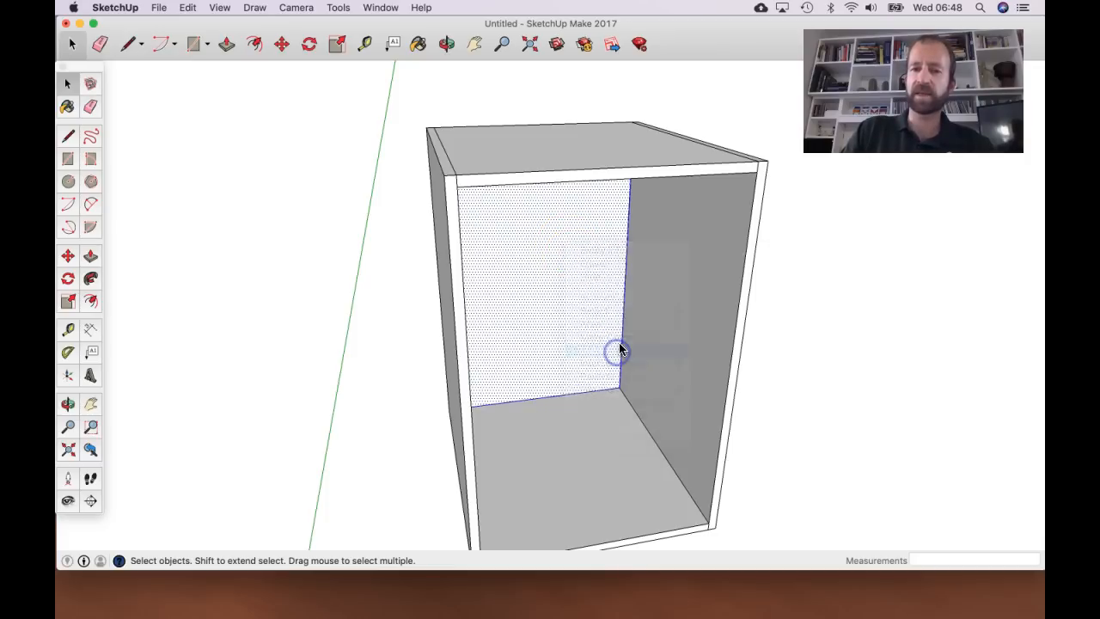
scroll(554, 258, down, 5)
middle_drag(591, 253, 364, 246)
middle_drag(619, 292, 703, 307)
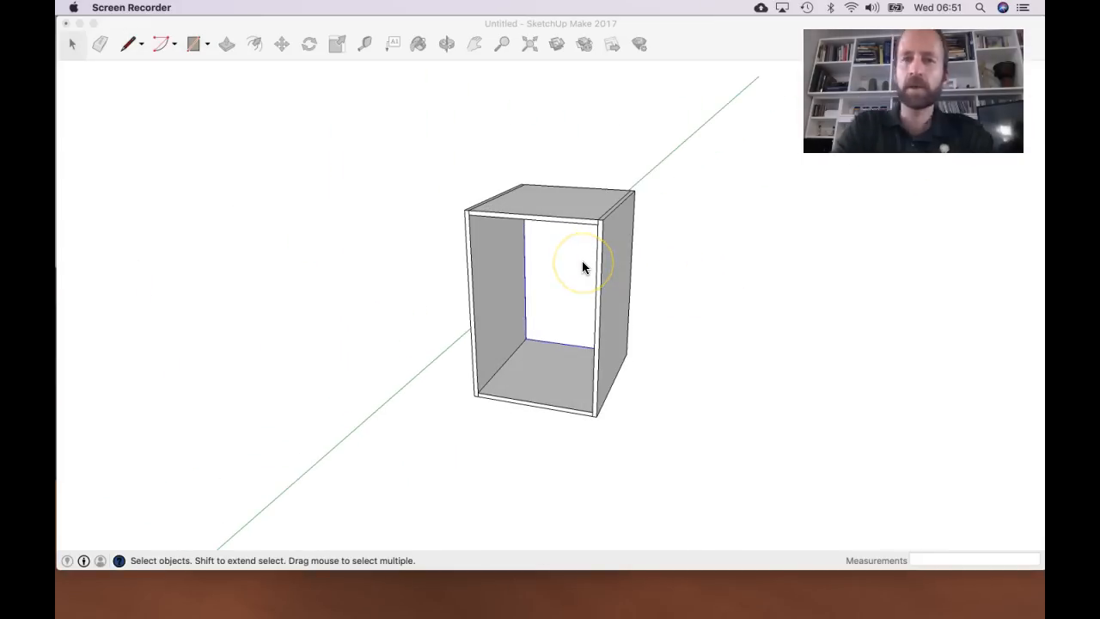